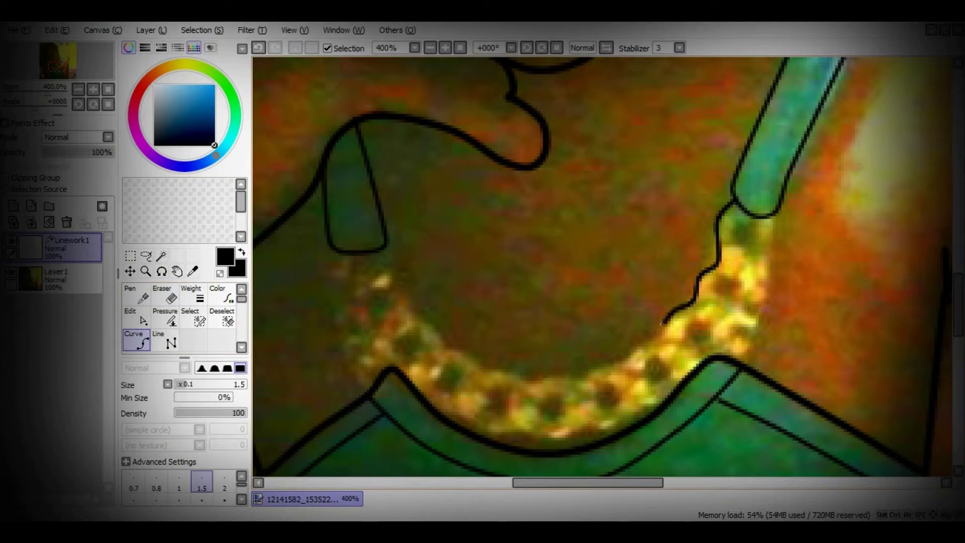
# - Trace the scalloped outline of the beaded necklace with the 1.5 curve and undo the small test bead inside it
pyautogui.moveTo(625, 362); pyautogui.dragTo(529, 380)
pyautogui.moveTo(454, 341); pyautogui.dragTo(399, 283)
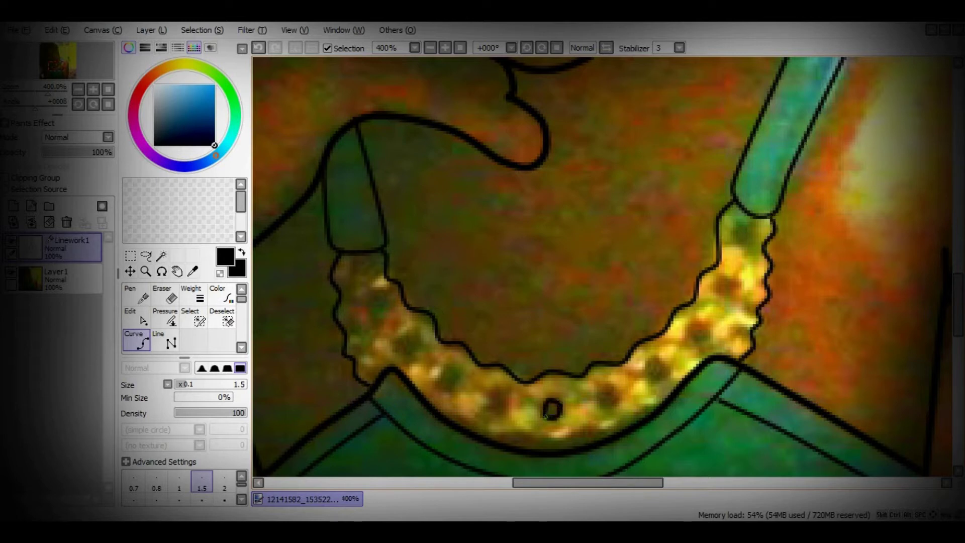
pyautogui.hotkey('ctrl', 'z')
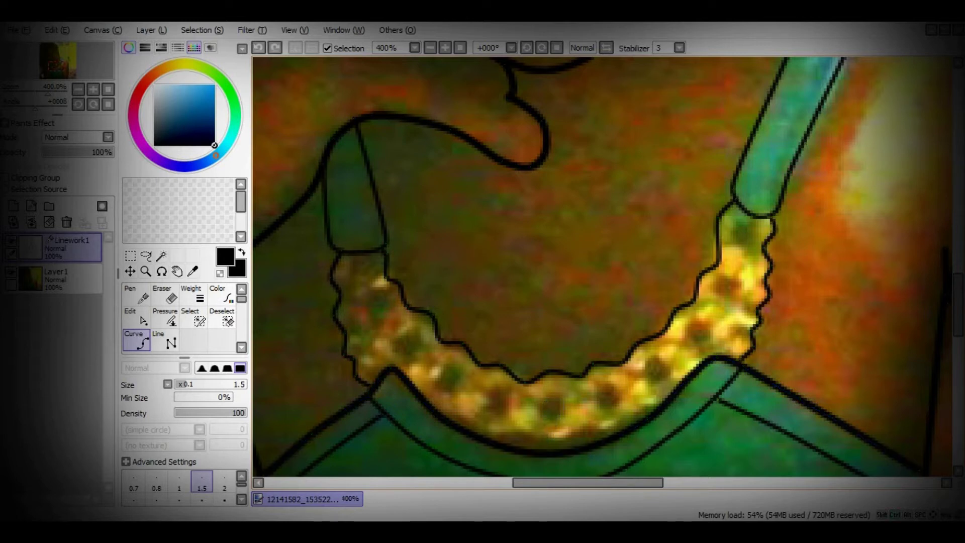
# - Thin the curve to 0.6 and outline the lips around the mouth line, undoing a stray stroke
pyautogui.press('[')
pyautogui.press('[')
pyautogui.press('[')
pyautogui.press('[')
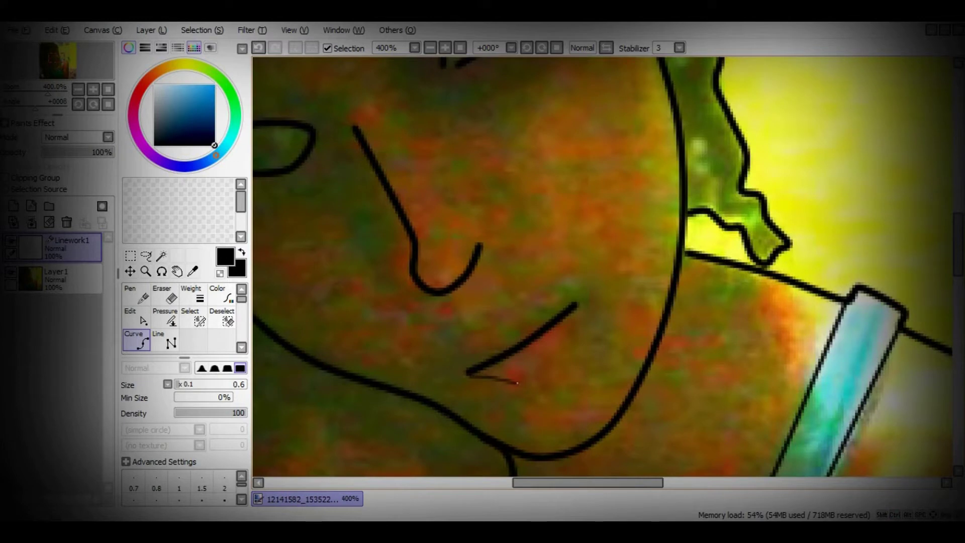
pyautogui.hotkey('ctrl', 'z')
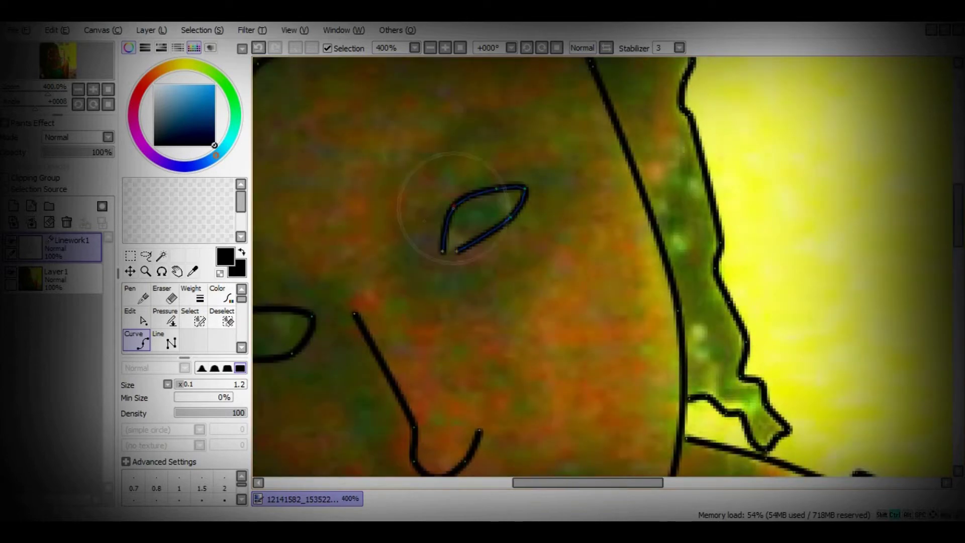
# - Erase the open outline of the eye nearer the yellow wall and redraw it as a closed almond with a 1.2 curve
pyautogui.press('e')
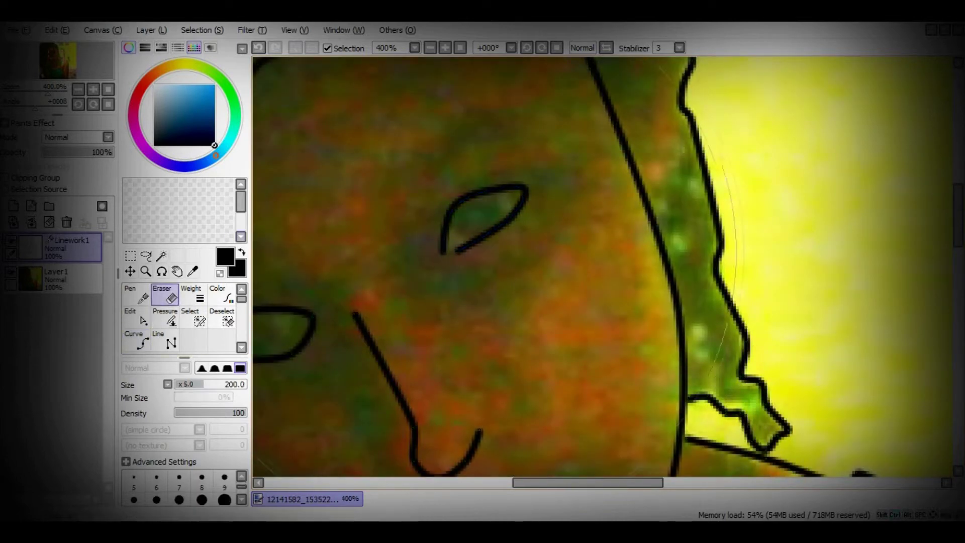
pyautogui.moveTo(430, 275); pyautogui.dragTo(452, 237)
pyautogui.press('c')
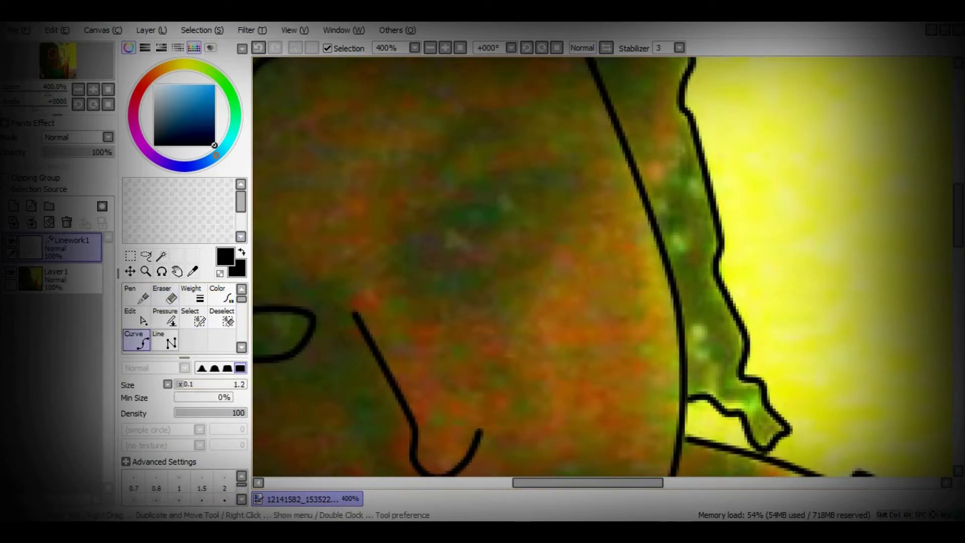
pyautogui.click(442, 257)
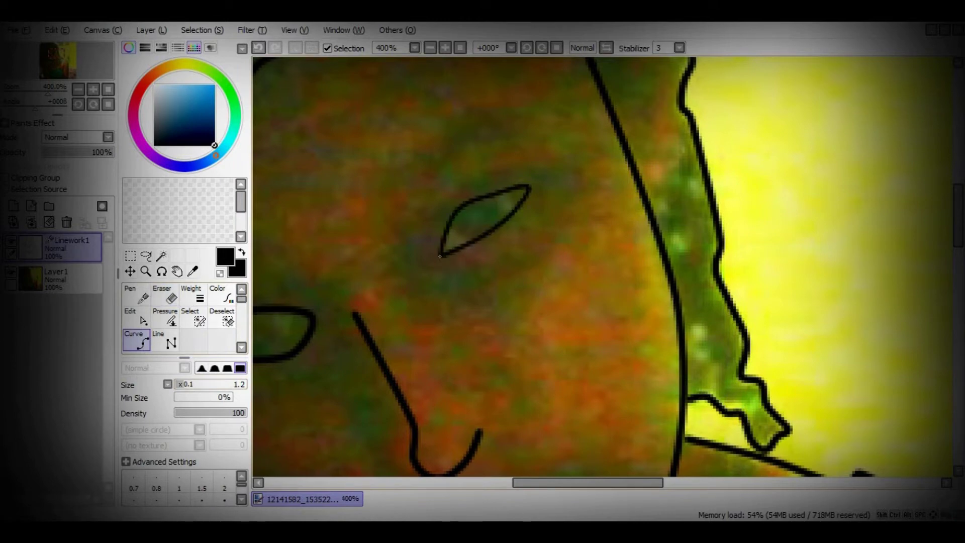
# - Erase the outline of the eye on the dark side of the face and redraw it with a 1.2 curve
pyautogui.moveTo(459, 190); pyautogui.dragTo(693, 190)
pyautogui.press('e')
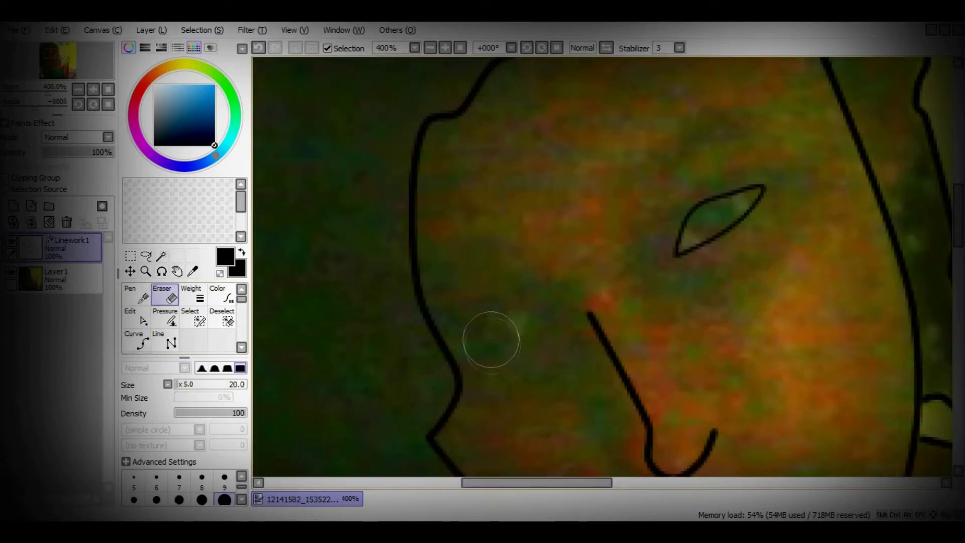
pyautogui.press('c')
pyautogui.click(534, 317)
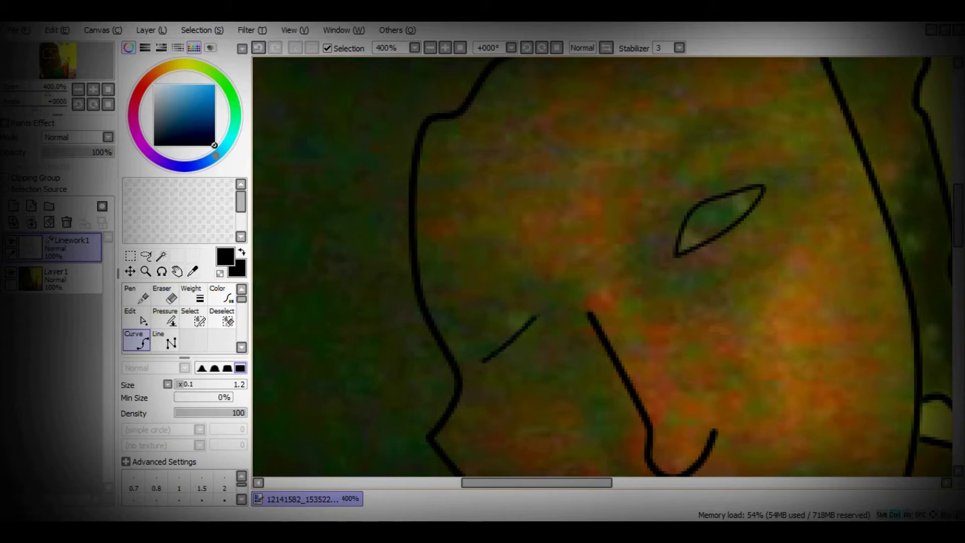
# - Replace the thick nose line with thin 0.5 curves for the eyelid creases, nose bridge and nose tip
pyautogui.scroll(-3, 603, 267)
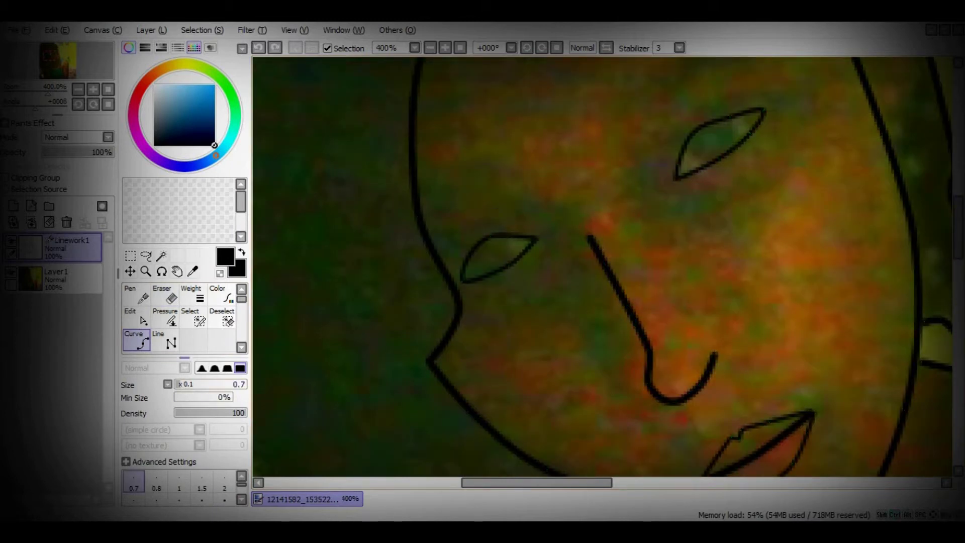
pyautogui.press('e')
pyautogui.press('c')
pyautogui.click(481, 211)
pyautogui.click(526, 197)
pyautogui.click(592, 229)
pyautogui.scroll(2, 629, 382)
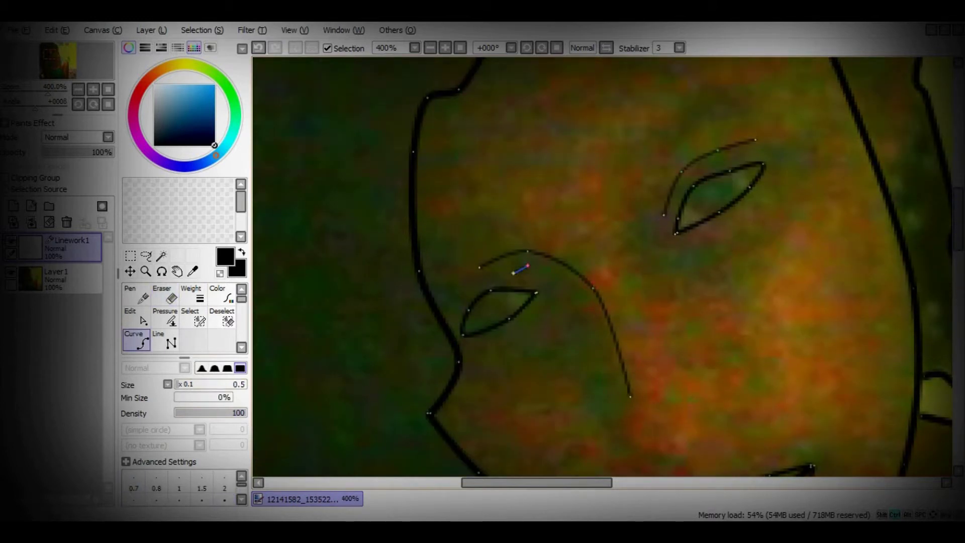
pyautogui.scroll(-5, 698, 299)
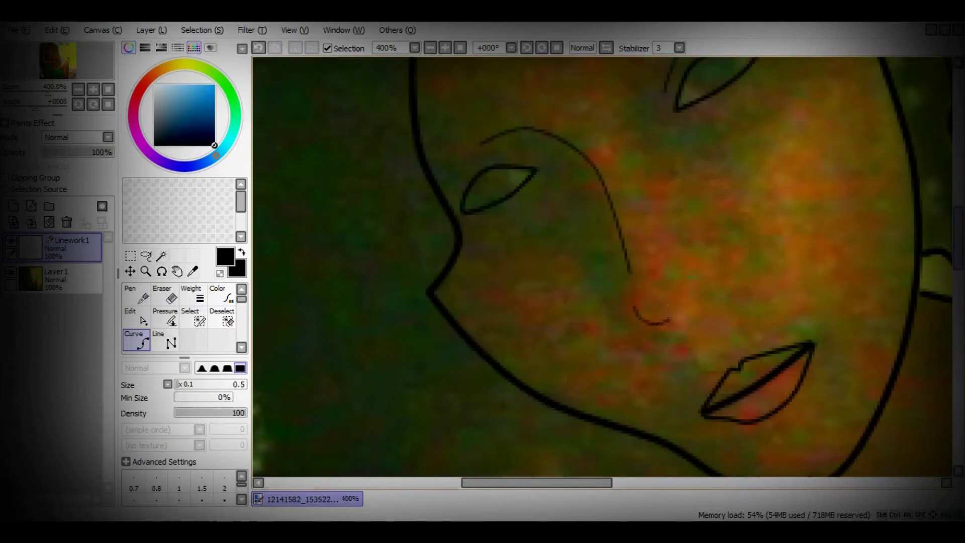
# - Erase the thick fingertip outline under the chin and redraw the finger lines with thin 0.5 curves, undoing a stray stroke
pyautogui.scroll(-10, 667, 305)
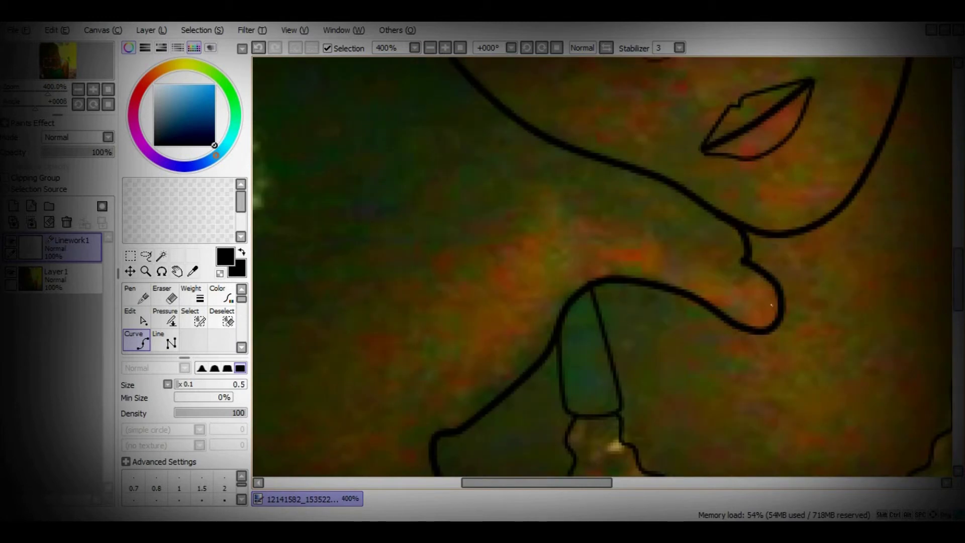
pyautogui.press('e')
pyautogui.press('c')
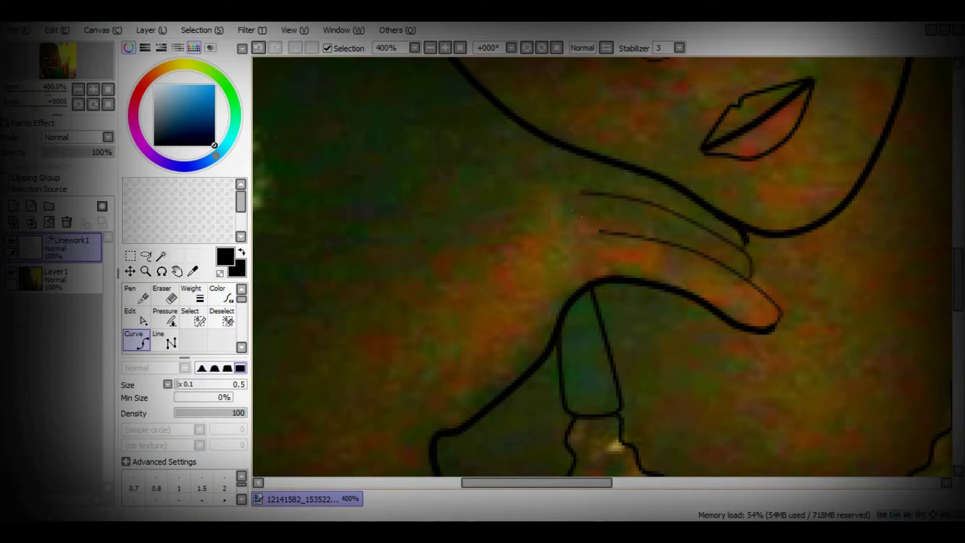
pyautogui.hotkey('ctrl', 'z')
# - Thicken the curve to 2.0 and trace the outer outline of the bent arm from the jaw downward
pyautogui.press(']')
pyautogui.press(']')
pyautogui.press(']')
pyautogui.press(']')
pyautogui.press(']')
pyautogui.press(']')
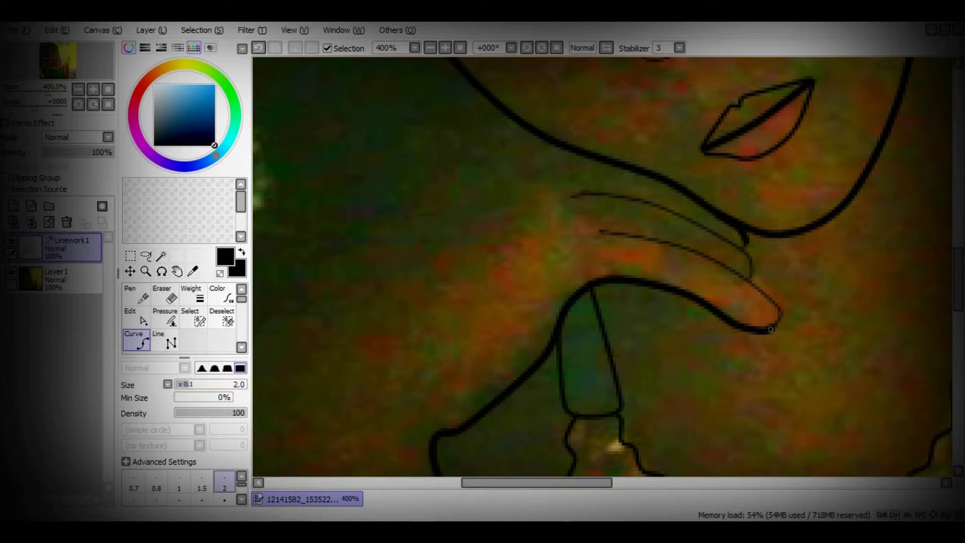
pyautogui.hscroll(-5, 775, 390)
pyautogui.click(434, 350)
pyautogui.press(']')
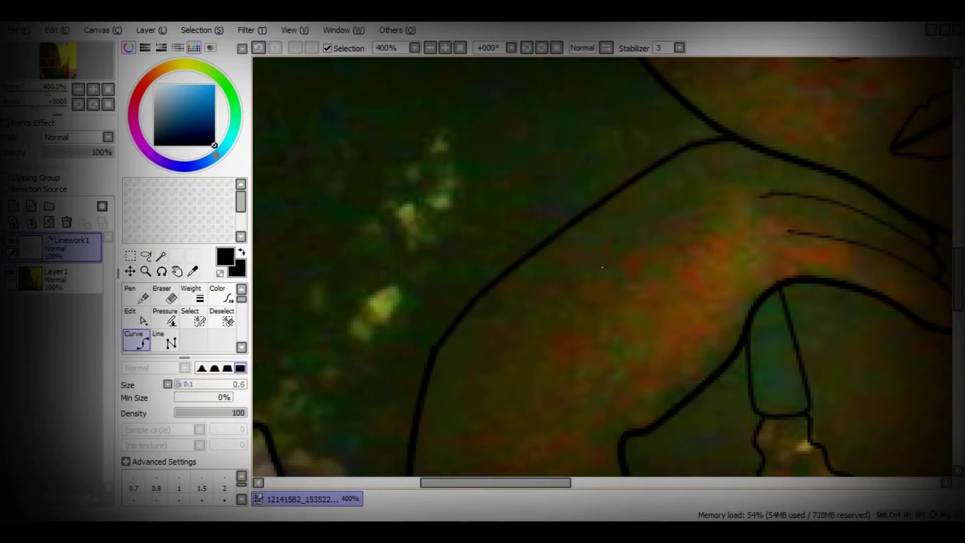
# - Erase the lower part of the bent arm's outer outline, redraw it further inward with a 1.7 curve and clean up the overlap
pyautogui.scroll(-3, 733, 165)
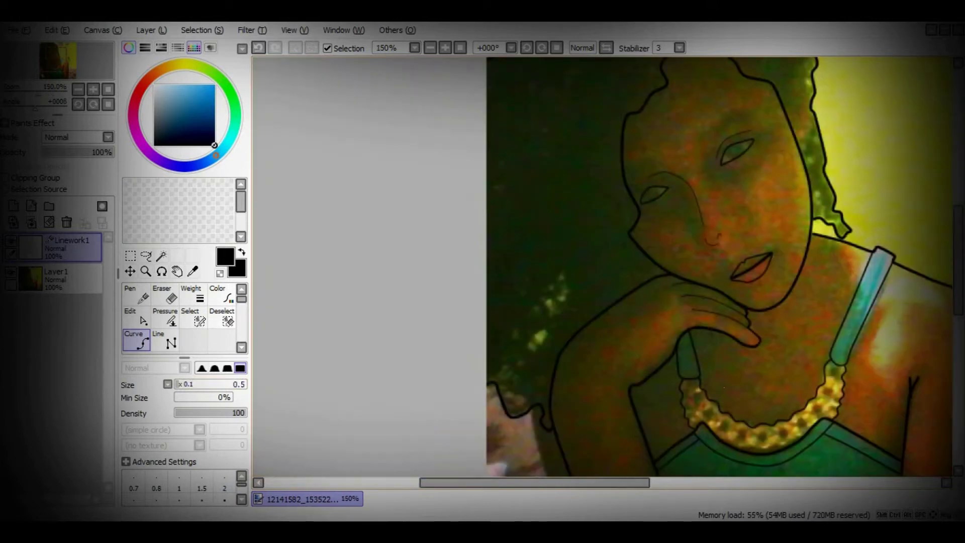
pyautogui.press('e')
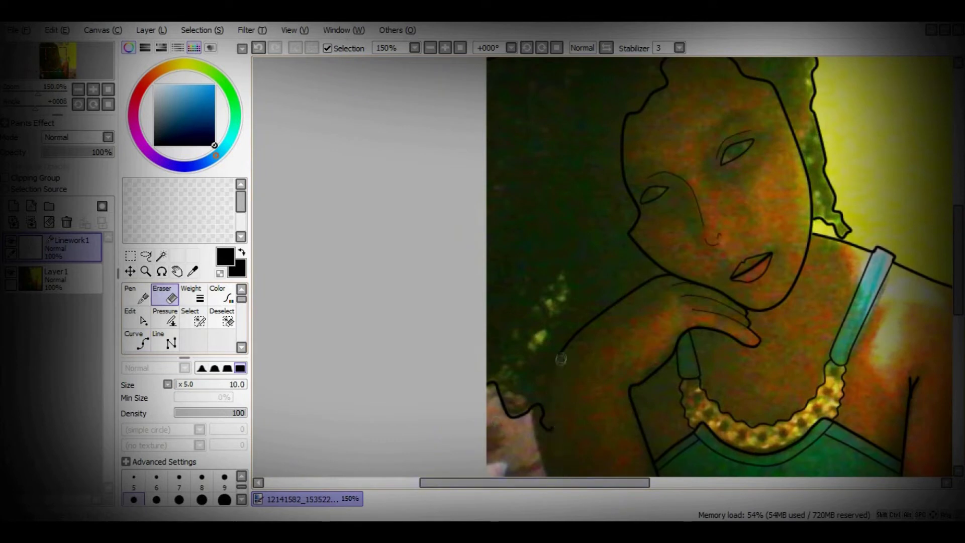
pyautogui.press('c')
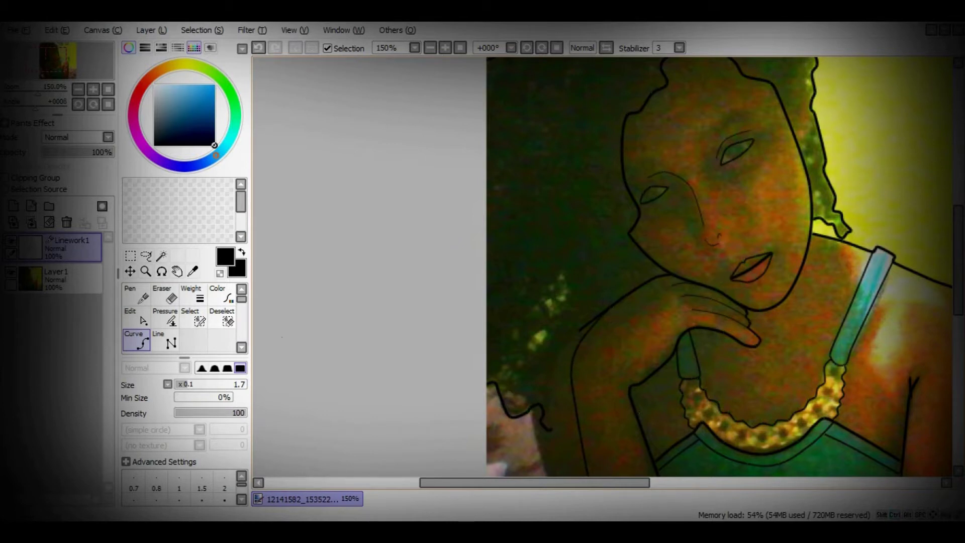
pyautogui.press('e')
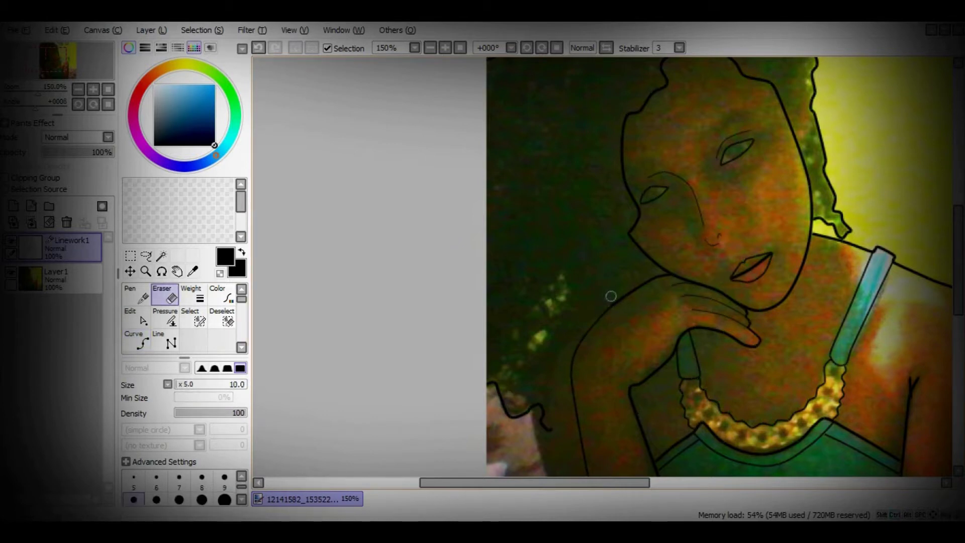
# - Extend the wavy hair outline to the bent arm with the 1.7 curve and erase the stray line beside the lower arm
pyautogui.press('c')
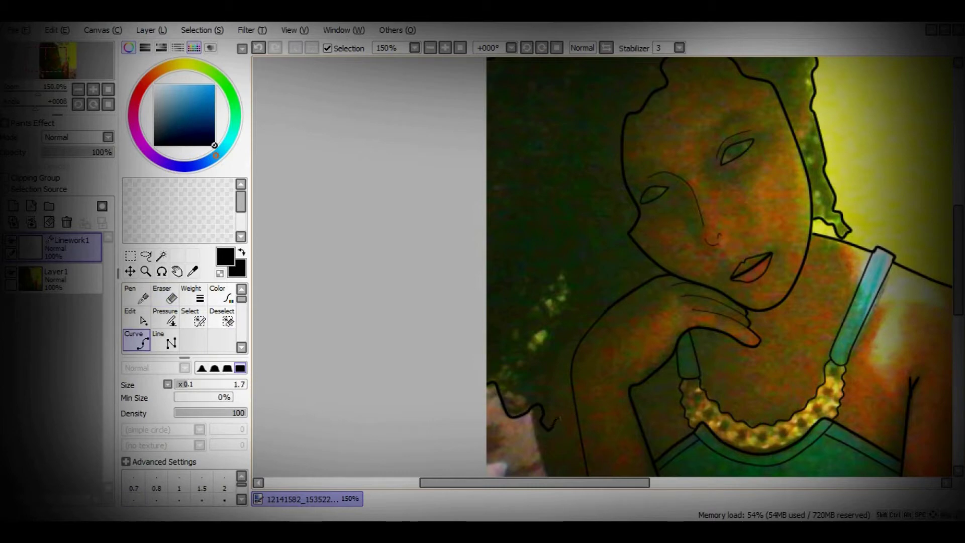
pyautogui.scroll(-5, 588, 216)
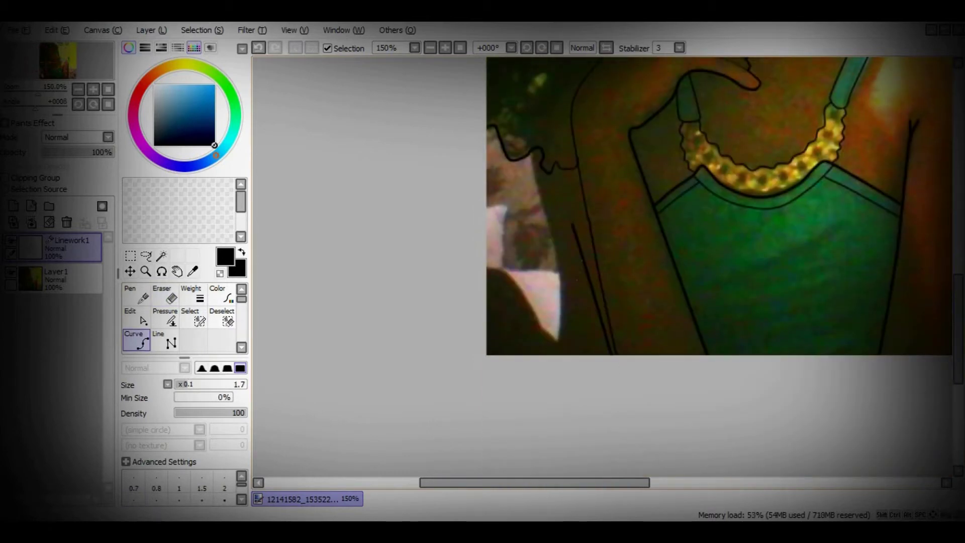
pyautogui.press('e')
pyautogui.scroll(5, 610, 362)
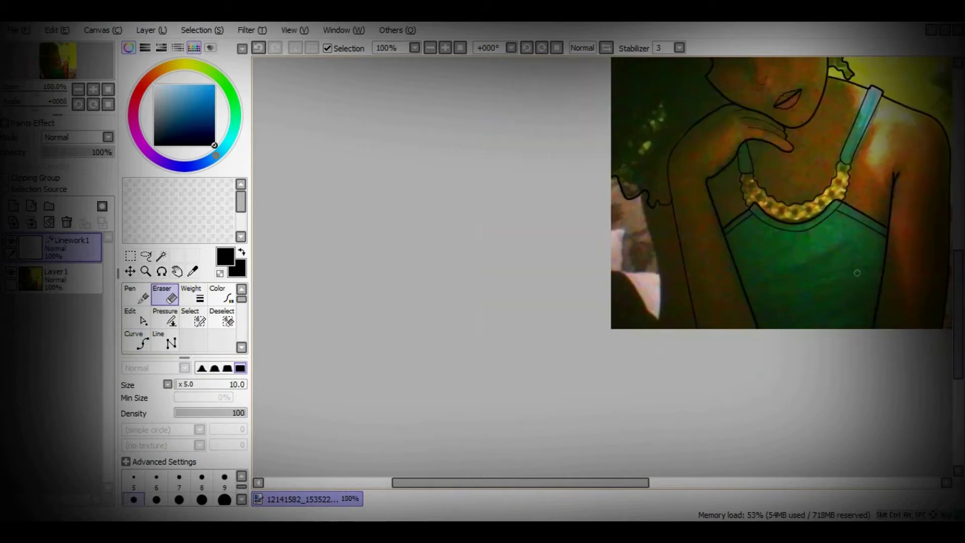
pyautogui.scroll(-1, 418, 426)
# - Add a new layer and select the face, hand, neck, shoulder and both arm regions from the linework layer with the Magic Wand
pyautogui.click(13, 206)
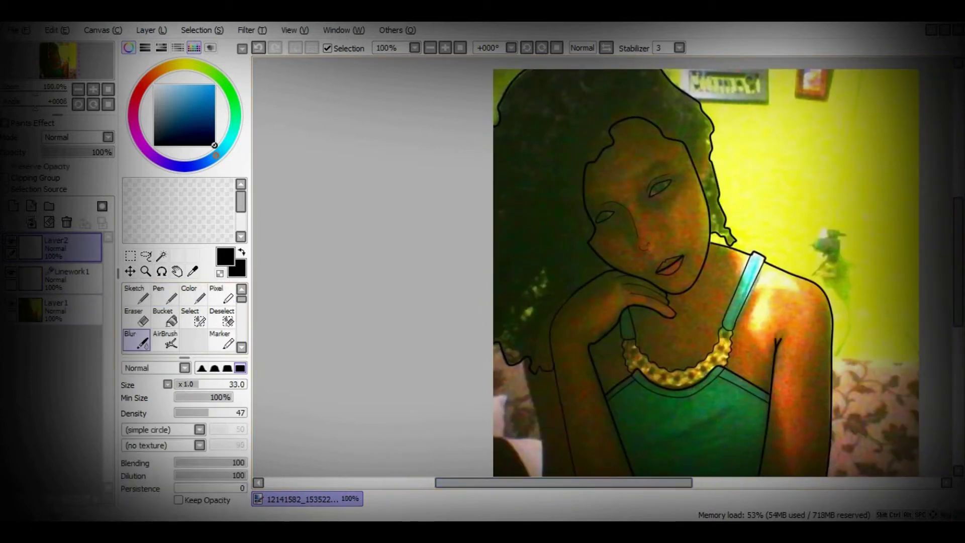
pyautogui.click(70, 279)
pyautogui.click(161, 255)
pyautogui.click(593, 342)
pyautogui.click(648, 166)
pyautogui.click(694, 302)
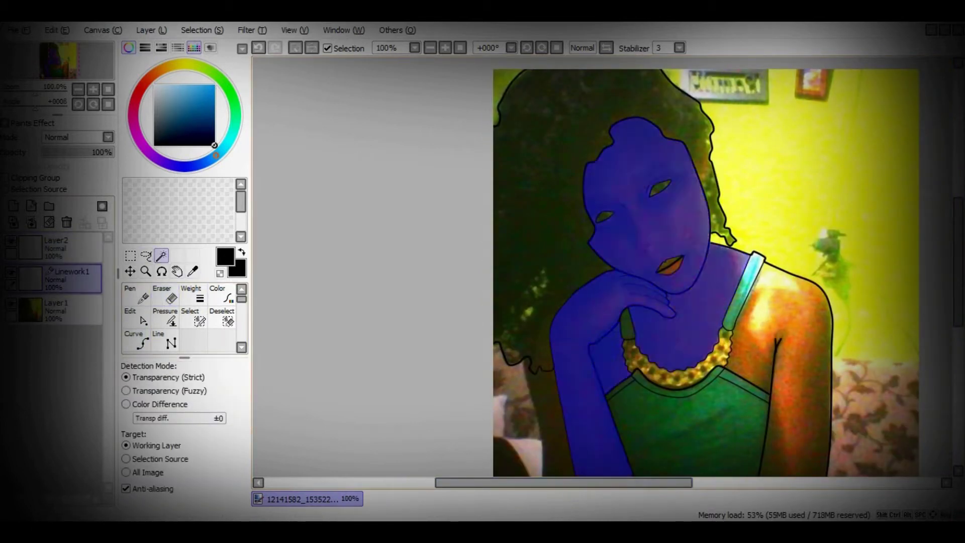
pyautogui.click(794, 382)
# - Pick an orange-brown skin colour and fill the selected skin areas on Layer2 with the Pixel brush
pyautogui.click(70, 247)
pyautogui.click(166, 67)
pyautogui.click(202, 117)
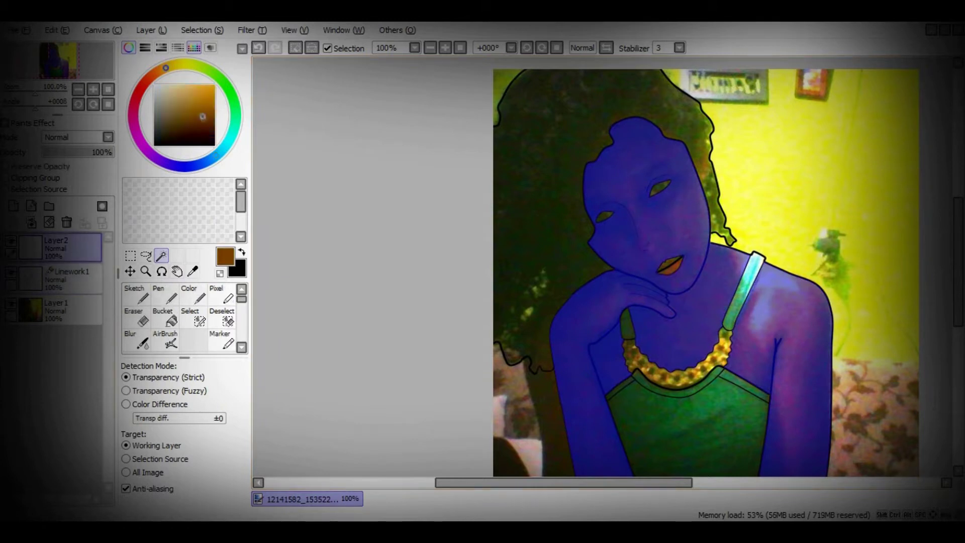
pyautogui.click(199, 106)
pyautogui.click(222, 294)
pyautogui.moveTo(634, 151)
pyautogui.mouseDown()
pyautogui.moveTo(598, 382)
pyautogui.moveTo(779, 326)
pyautogui.moveTo(648, 415)
pyautogui.mouseUp()
# - Adjust the brush colour to a slightly yellower brown for shading and move Layer2 below the linework layer
pyautogui.click(181, 98)
pyautogui.moveTo(166, 67); pyautogui.dragTo(168, 67)
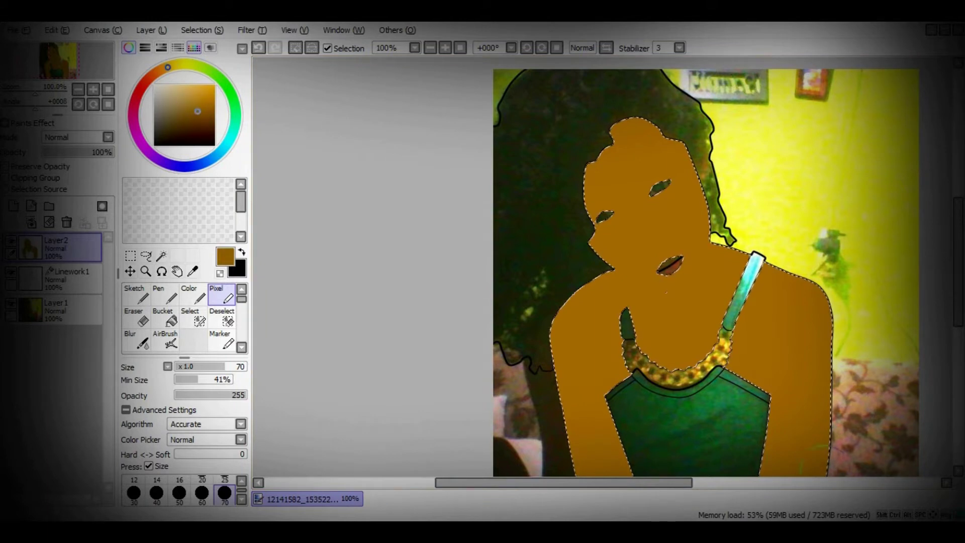
pyautogui.moveTo(60, 247); pyautogui.dragTo(60, 284)
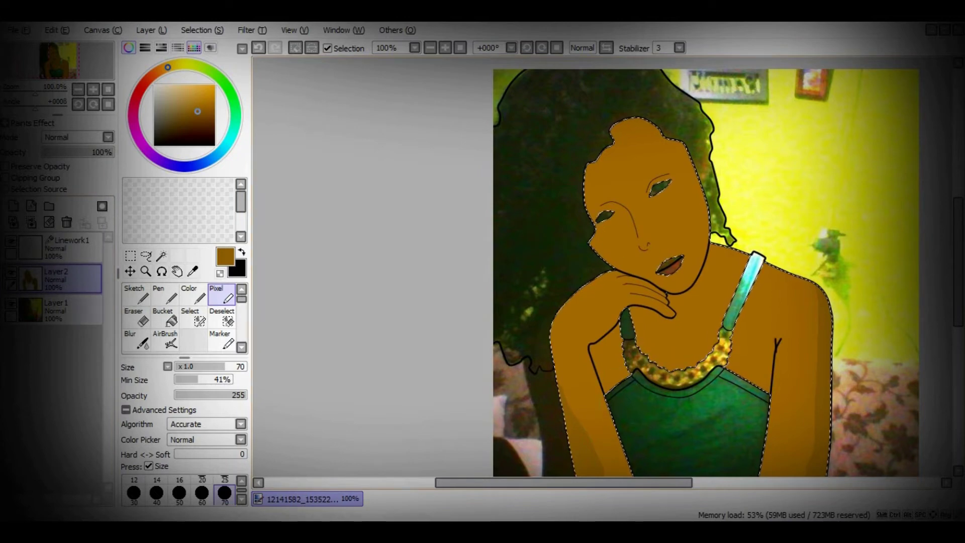
# - Reduce the Pixel brush to size 6 and paint darker brown shading between the bent arm and the dress edge
pyautogui.keyDown('ctrl'); pyautogui.click(650, 358); pyautogui.keyUp('ctrl')
pyautogui.keyDown('ctrl'); pyautogui.click(603, 281); pyautogui.keyUp('ctrl')
pyautogui.press('[')
pyautogui.press('[')
pyautogui.press('[')
pyautogui.press('[')
pyautogui.press('[')
pyautogui.press('[')
pyautogui.press('[')
pyautogui.press('[')
pyautogui.press('[')
pyautogui.press('[')
pyautogui.press('[')
pyautogui.press('[')
pyautogui.moveTo(583, 432)
pyautogui.mouseDown()
pyautogui.moveTo(548, 326)
pyautogui.moveTo(610, 392)
pyautogui.mouseUp()
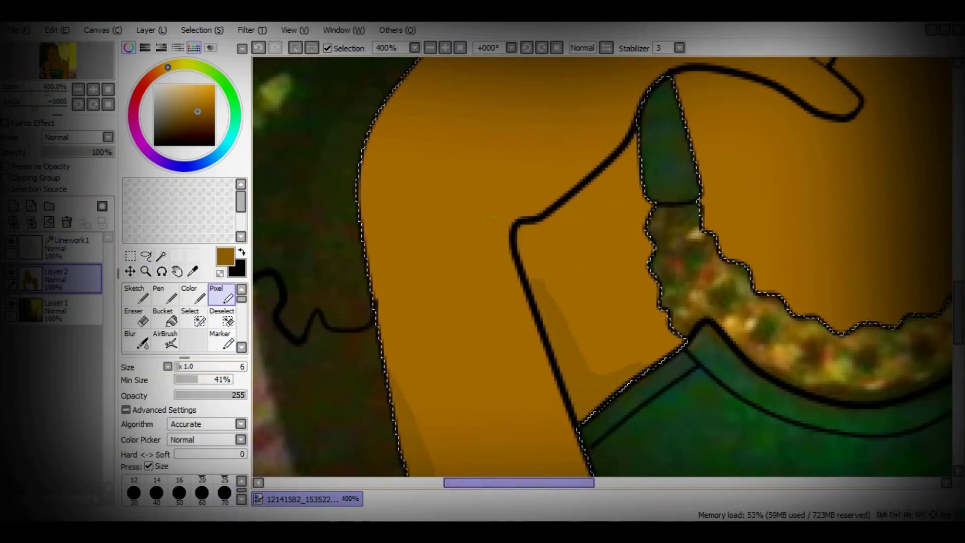
# - Paint darker brown shading beneath the hand, along the jaw and neck, and down the outer edge of the other shoulder and arm
pyautogui.moveTo(519, 483); pyautogui.dragTo(561, 483)
pyautogui.moveTo(501, 161); pyautogui.dragTo(490, 117)
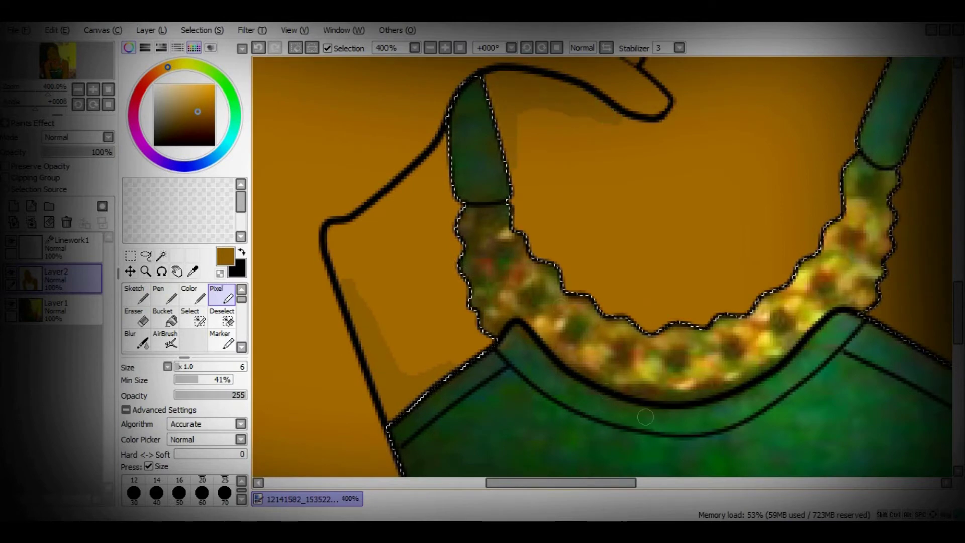
pyautogui.scroll(5, 559, 304)
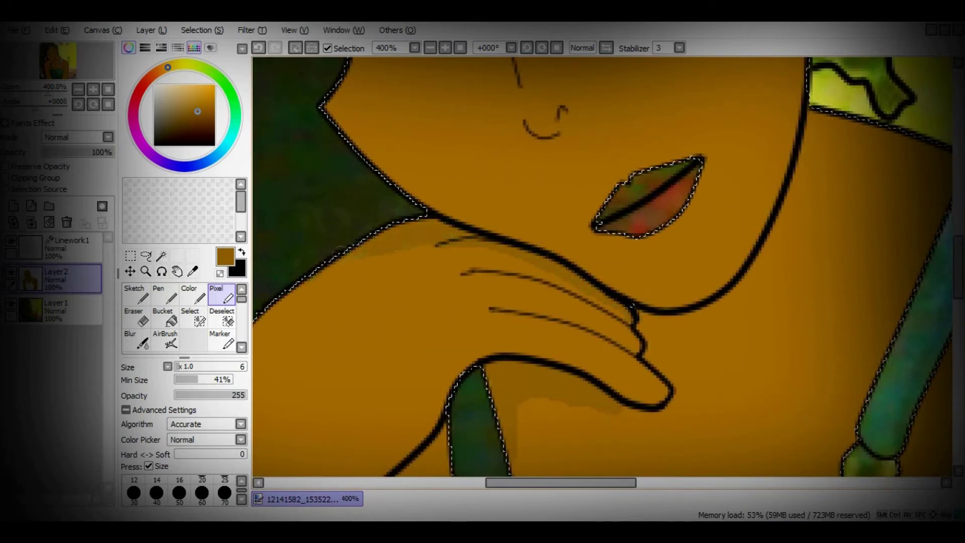
pyautogui.hscroll(3, 604, 272)
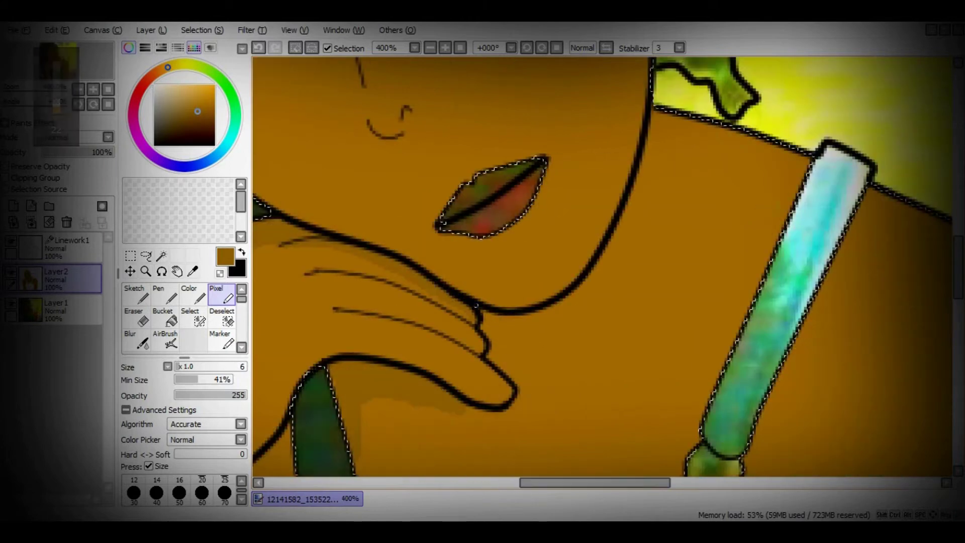
pyautogui.hscroll(3, 603, 271)
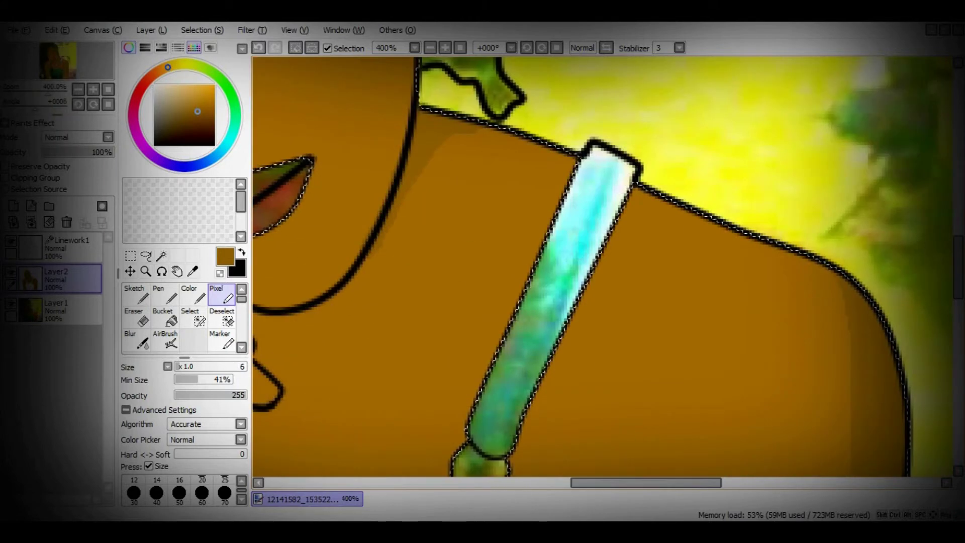
pyautogui.scroll(-5, 603, 272)
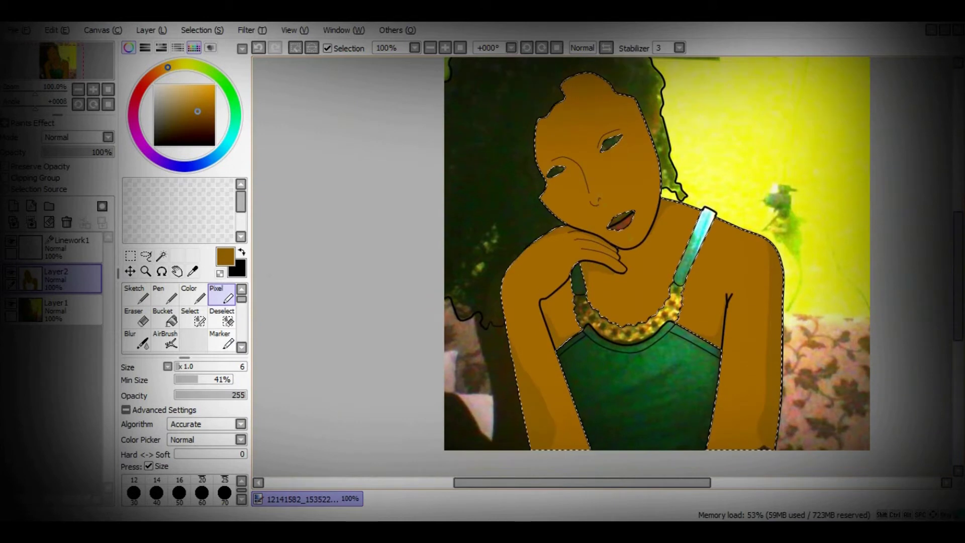
# - Smooth the skin shading with the size 33 Blur brush, and add lighter brown highlights on the neck and chest blended with a softer edge shape
pyautogui.press('b')
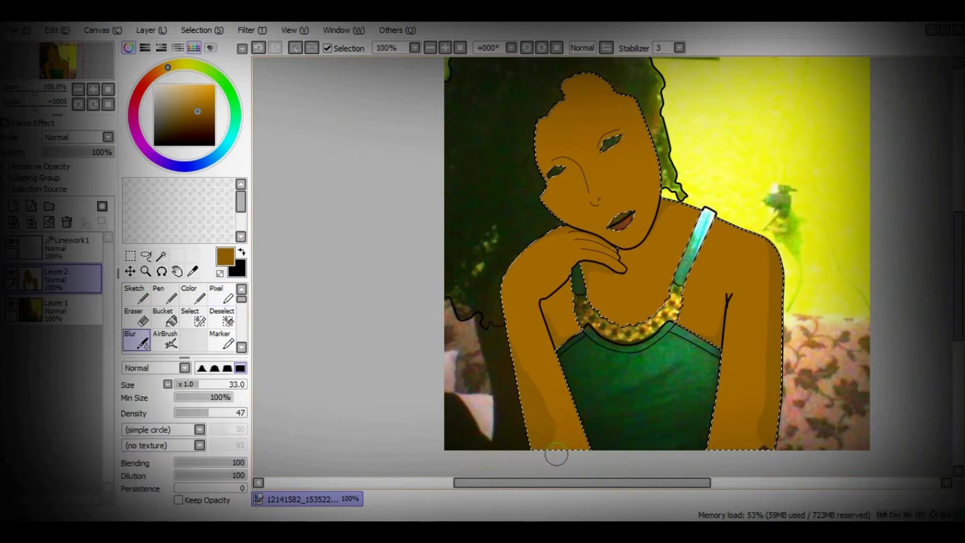
pyautogui.moveTo(591, 337); pyautogui.dragTo(579, 274)
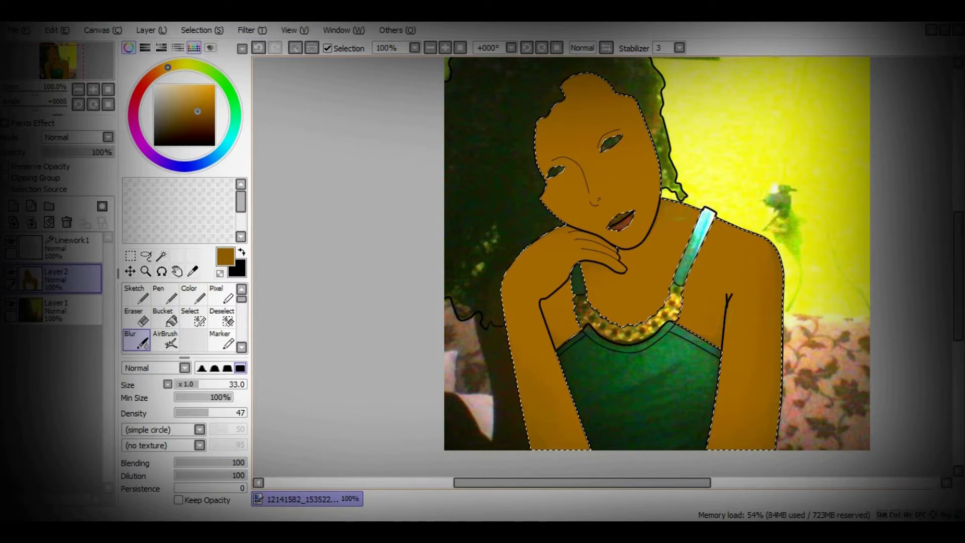
pyautogui.press('p')
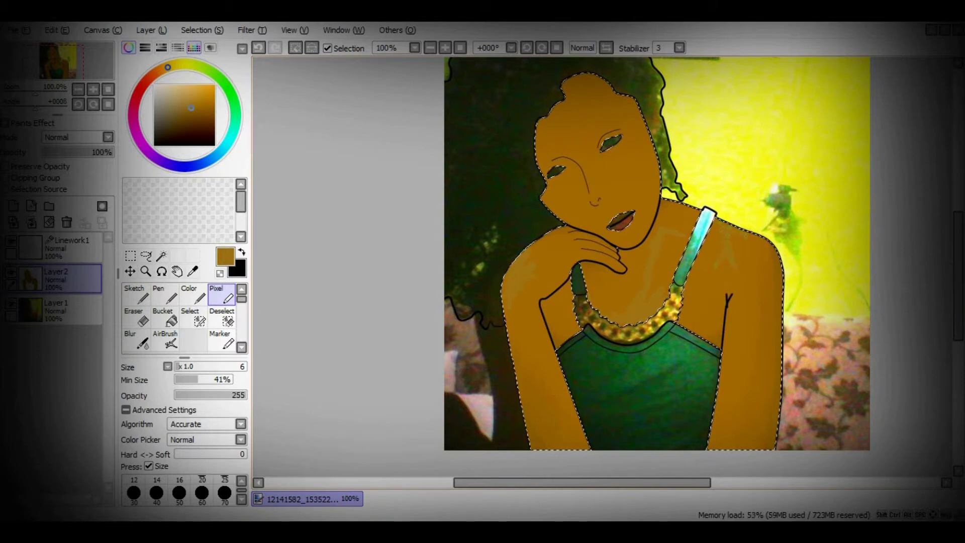
pyautogui.press('b')
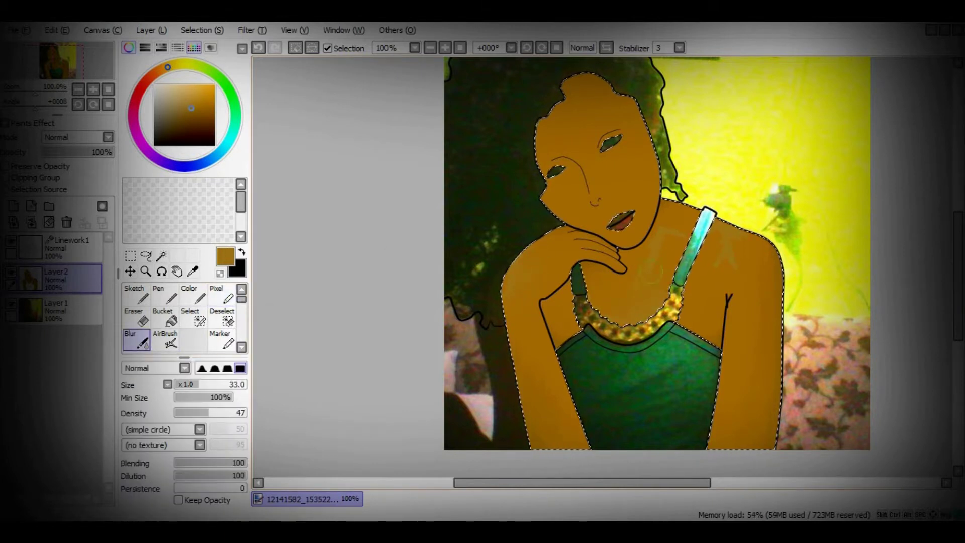
pyautogui.click(202, 368)
pyautogui.click(518, 251)
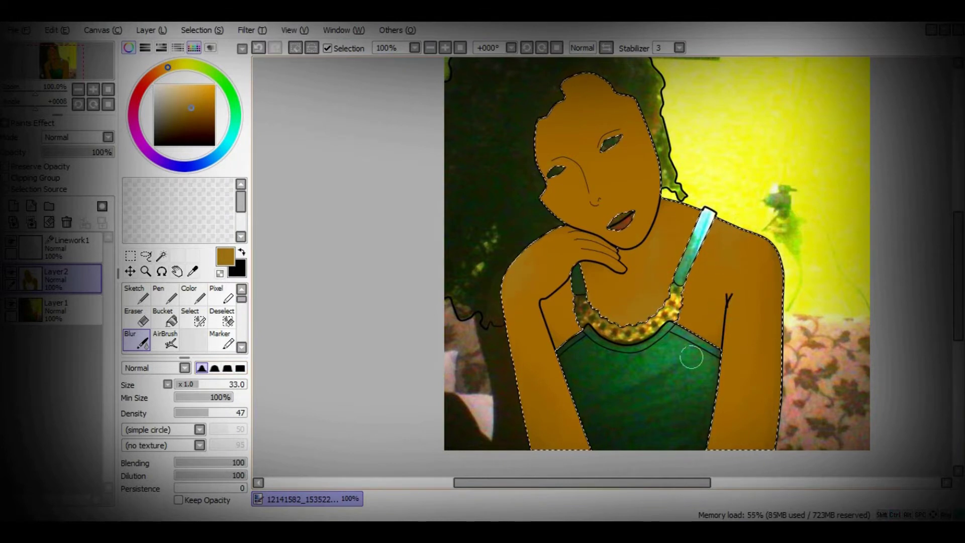
# - Paint reddish-brown shading around the left eye socket and along the side of the nose, and blend it with the Blur brush
pyautogui.keyDown('ctrl'); pyautogui.click(625, 141); pyautogui.keyUp('ctrl')
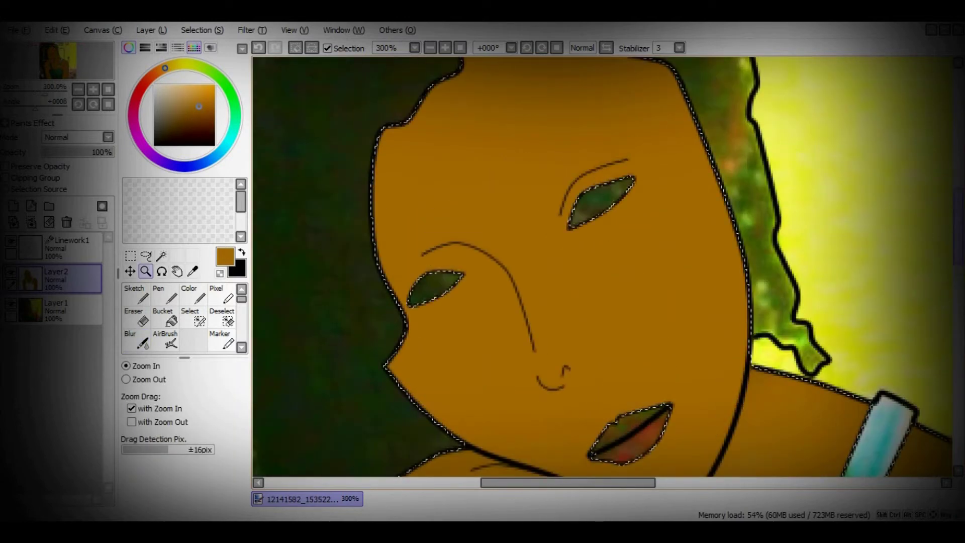
pyautogui.click(216, 297)
pyautogui.moveTo(534, 326)
pyautogui.mouseDown()
pyautogui.moveTo(524, 305)
pyautogui.moveTo(498, 247)
pyautogui.moveTo(454, 222)
pyautogui.moveTo(412, 243)
pyautogui.moveTo(445, 238)
pyautogui.moveTo(517, 310)
pyautogui.moveTo(444, 256)
pyautogui.moveTo(432, 269)
pyautogui.moveTo(496, 266)
pyautogui.moveTo(408, 244)
pyautogui.moveTo(400, 281)
pyautogui.mouseUp()
pyautogui.click(136, 341)
pyautogui.moveTo(507, 307); pyautogui.dragTo(394, 300)
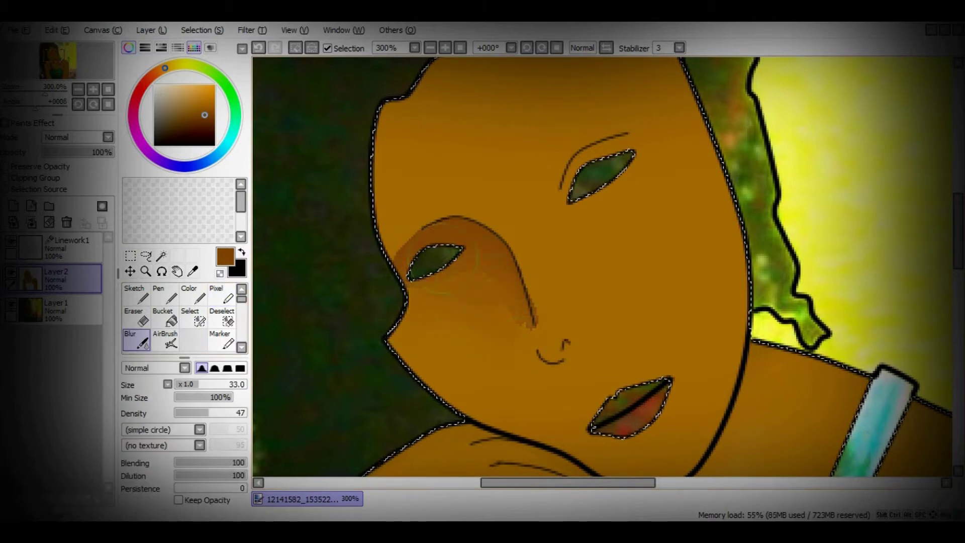
pyautogui.moveTo(497, 315); pyautogui.dragTo(477, 302)
# - Add reddish-brown shading along the left hairline and forehead edges and blend it into the skin
pyautogui.click(221, 294)
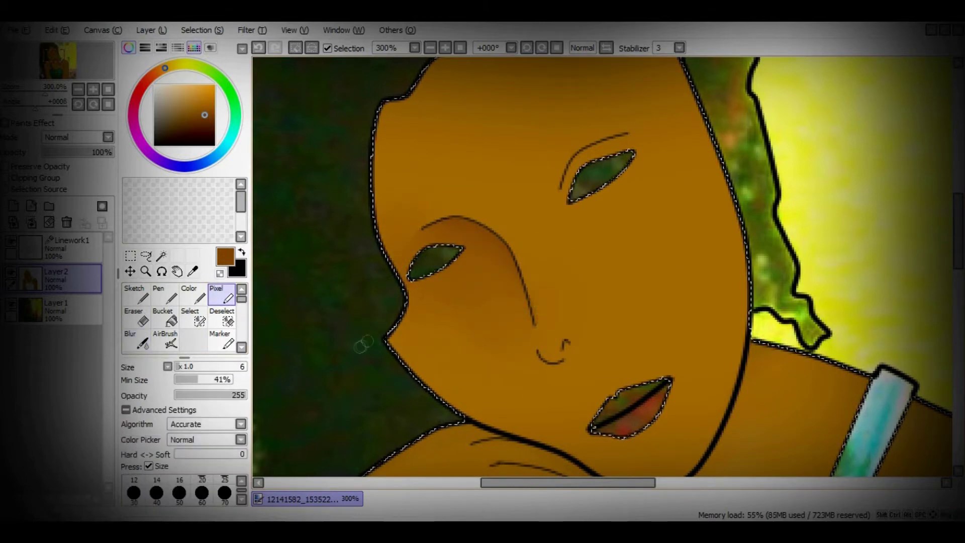
pyautogui.scroll(3, 700, 192)
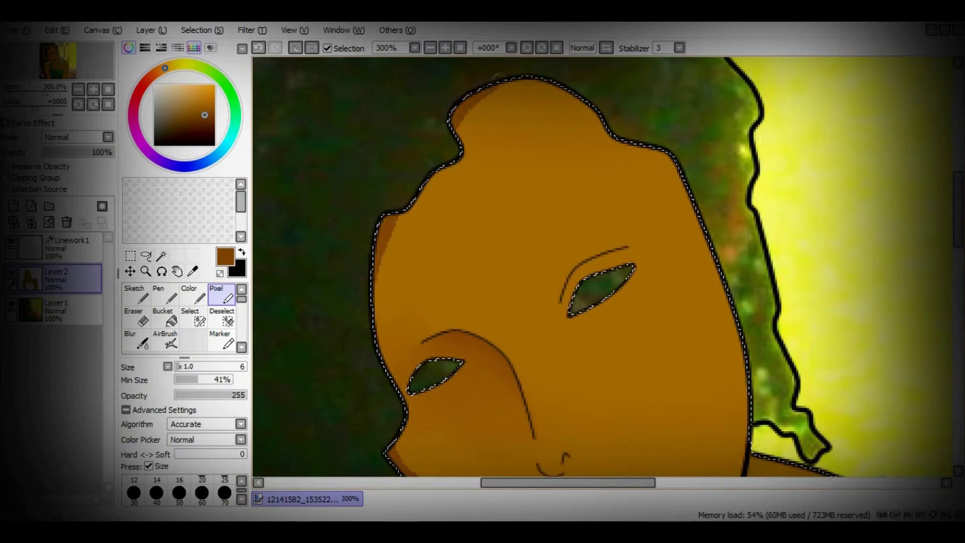
pyautogui.click(135, 342)
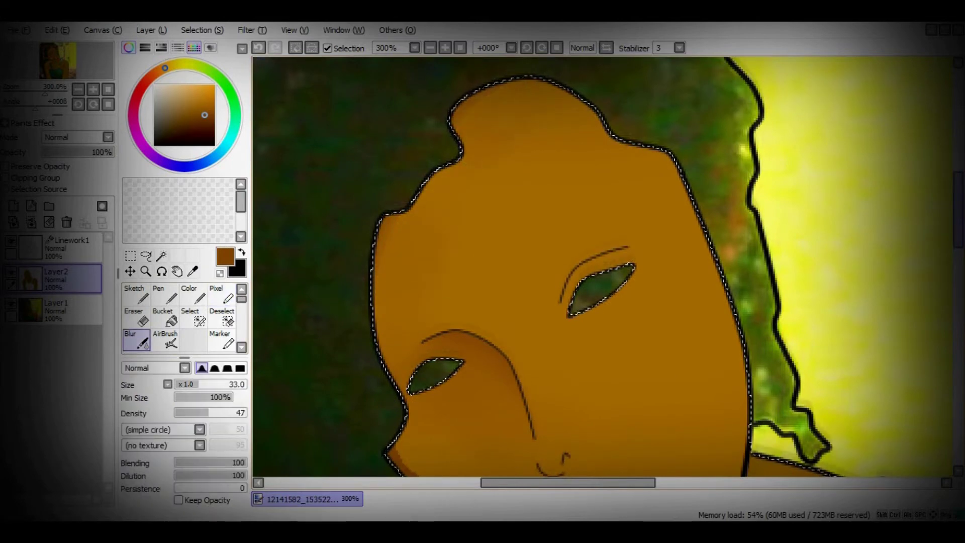
# - Paint lighter brown highlights along the right jaw, on both sides of the right eye and on the forehead
pyautogui.scroll(-5, 492, 332)
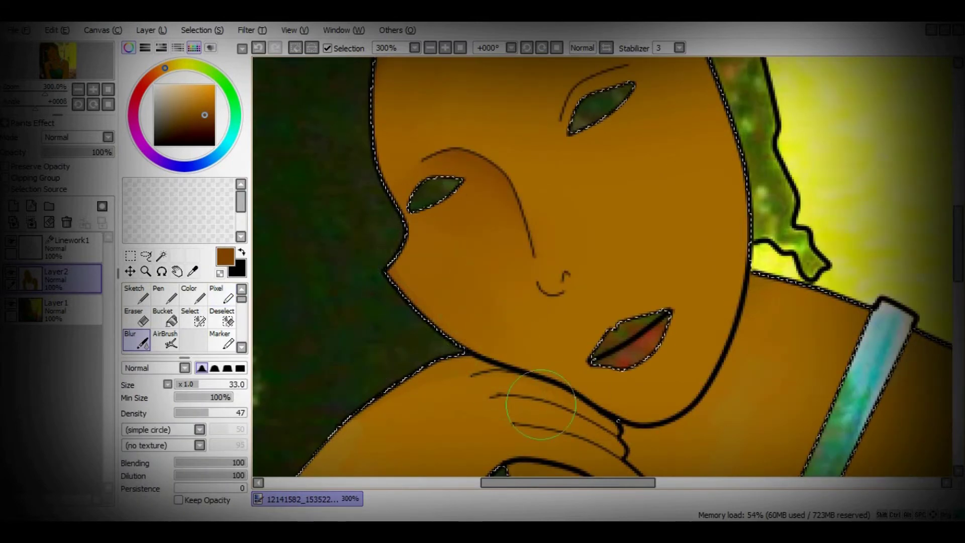
pyautogui.click(221, 294)
pyautogui.click(190, 104)
pyautogui.moveTo(666, 409)
pyautogui.mouseDown()
pyautogui.moveTo(737, 266)
pyautogui.moveTo(698, 382)
pyautogui.mouseUp()
pyautogui.moveTo(547, 106); pyautogui.dragTo(550, 156)
pyautogui.scroll(3, 551, 156)
pyautogui.moveTo(649, 163); pyautogui.dragTo(642, 204)
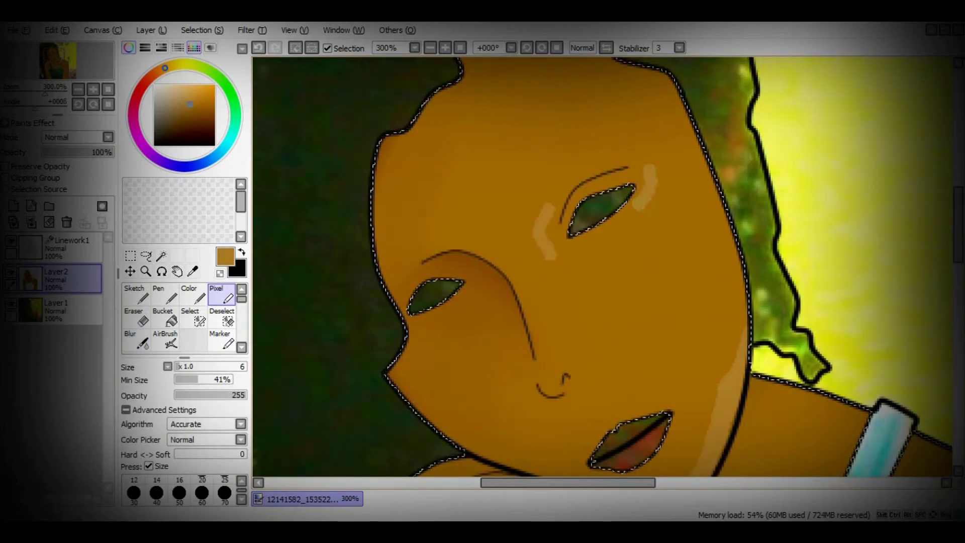
pyautogui.scroll(3, 603, 206)
pyautogui.moveTo(530, 217); pyautogui.dragTo(596, 215)
pyautogui.scroll(-5, 539, 232)
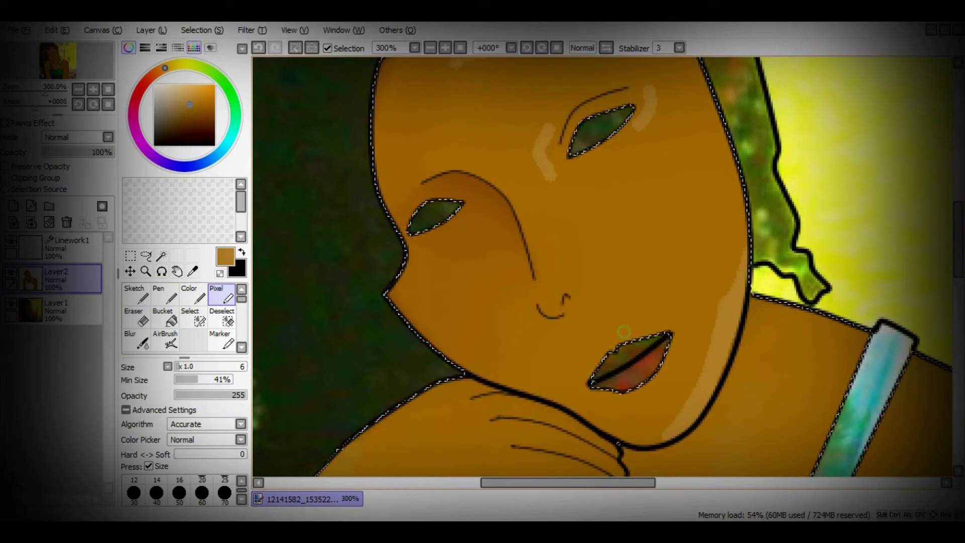
# - Add a light highlight above the upper lip and a darker brown shadow below the lower lip, and blend the facial highlights and shadows
pyautogui.moveTo(619, 332); pyautogui.dragTo(668, 325)
pyautogui.click(200, 111)
pyautogui.moveTo(593, 389); pyautogui.dragTo(653, 397)
pyautogui.click(135, 342)
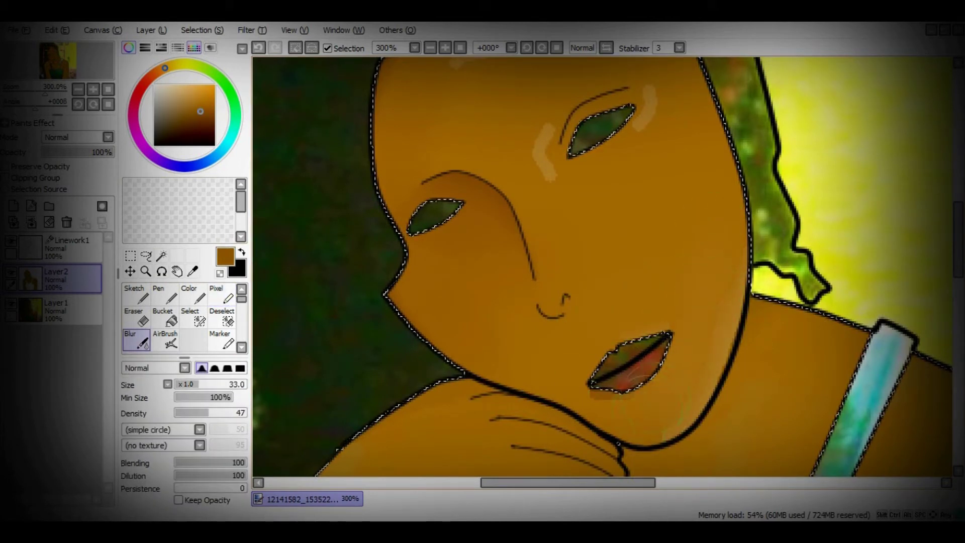
pyautogui.moveTo(598, 382); pyautogui.dragTo(663, 342)
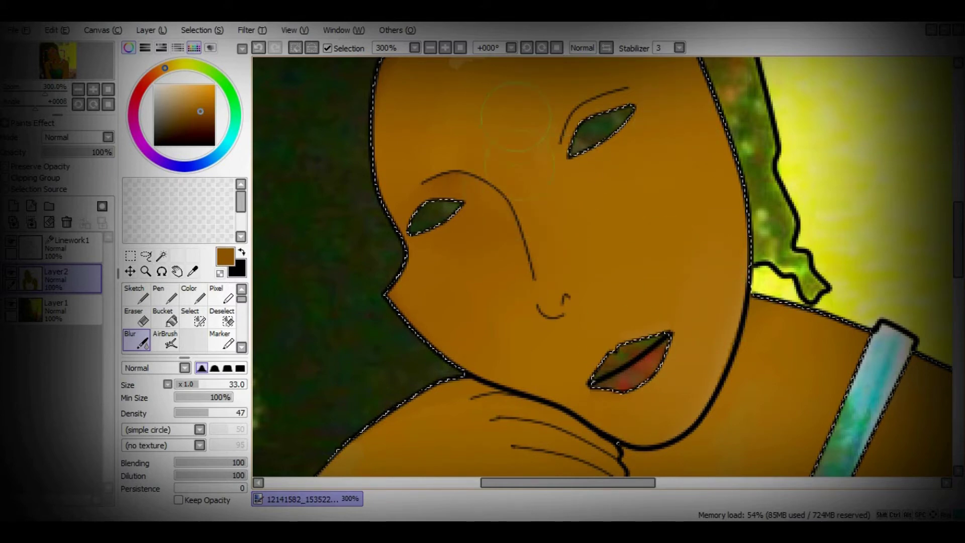
pyautogui.scroll(4, 673, 203)
pyautogui.moveTo(478, 227)
pyautogui.mouseDown()
pyautogui.moveTo(639, 140)
pyautogui.moveTo(503, 216)
pyautogui.mouseUp()
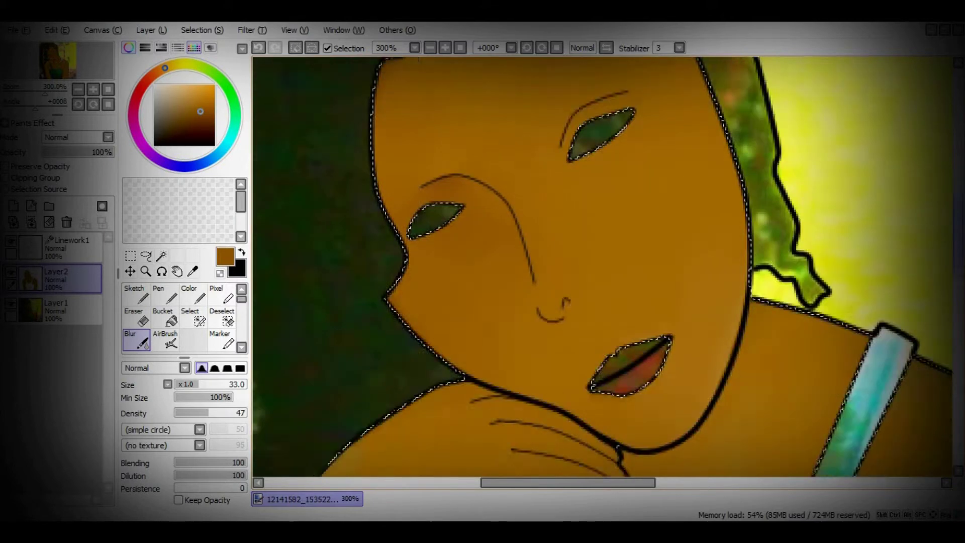
# - Paint lighter brown highlight strokes around the outer corner of the right eye and down the bridge of the nose
pyautogui.scroll(-3, 537, 256)
pyautogui.scroll(1, 536, 256)
pyautogui.click(221, 294)
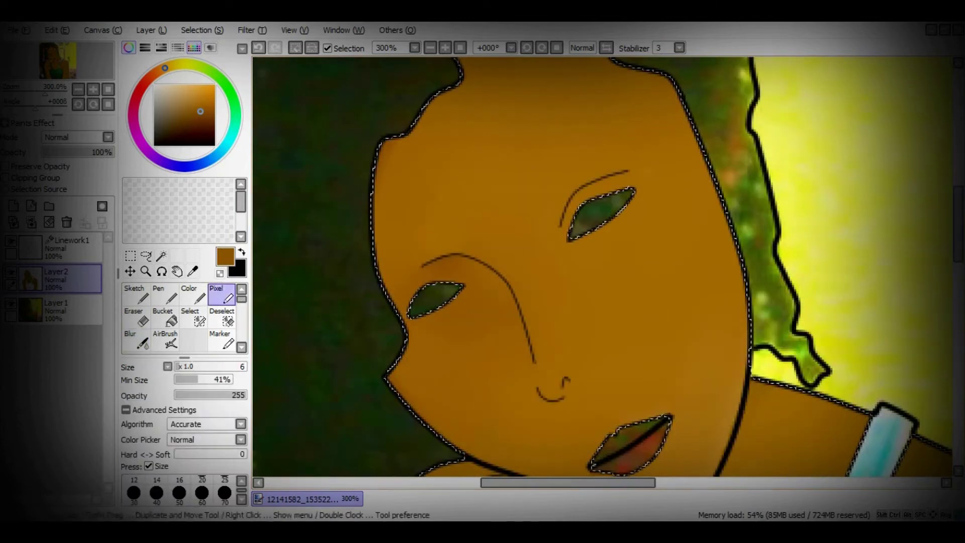
pyautogui.keyDown('alt'); pyautogui.click(595, 201); pyautogui.keyUp('alt')
pyautogui.moveTo(603, 193); pyautogui.dragTo(623, 224)
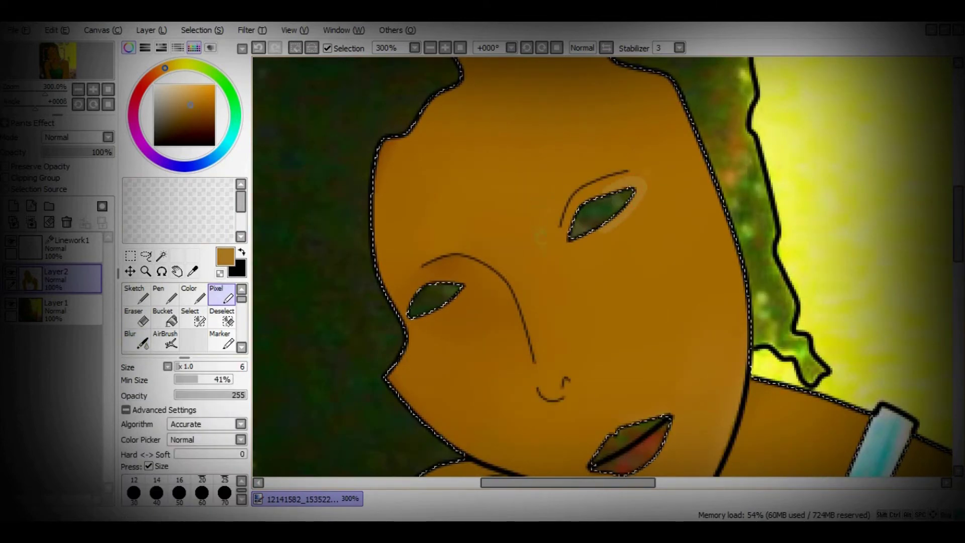
pyautogui.moveTo(545, 274); pyautogui.dragTo(542, 191)
# - Set the Blur brush to density 25 and size 20, and blend the highlights around the right eye and nose bridge
pyautogui.click(135, 341)
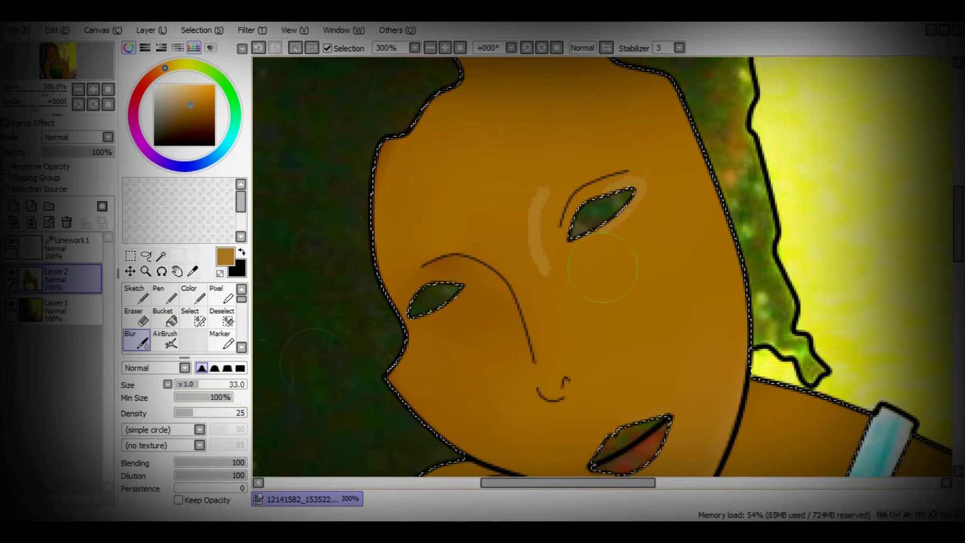
pyautogui.press('[')
pyautogui.press('[')
pyautogui.press('[')
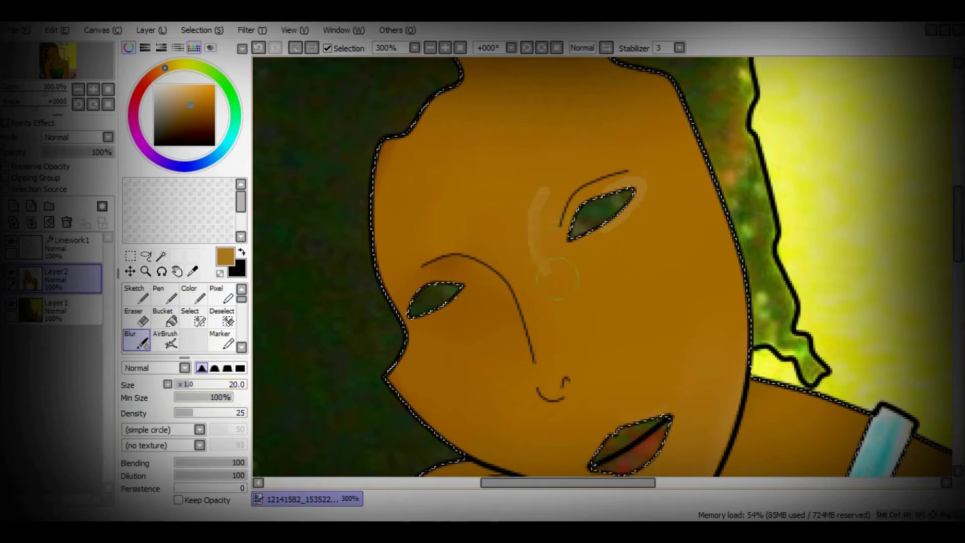
pyautogui.moveTo(525, 221); pyautogui.dragTo(617, 212)
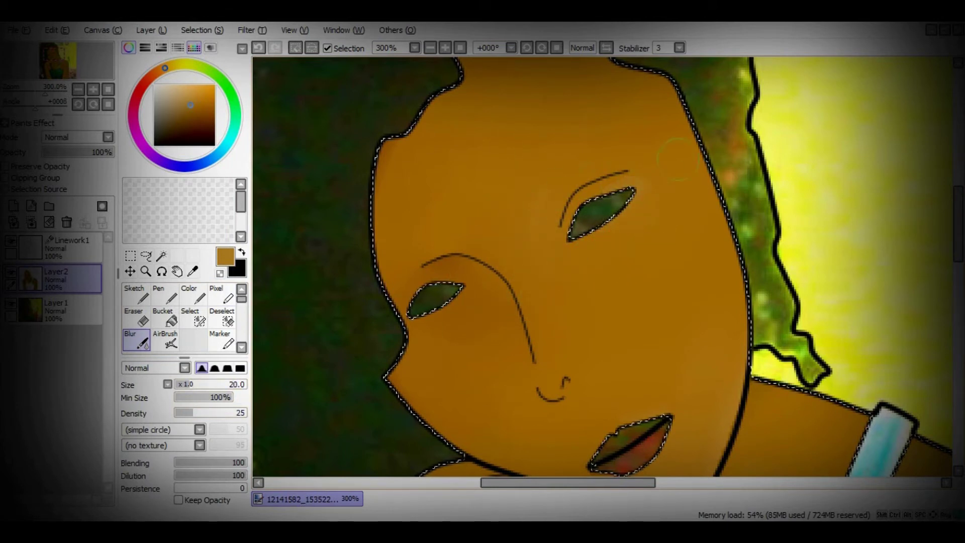
# - Try to fill the selected dress and straps with flat green on Layer3 using the Pixel brush at size 74
pyautogui.scroll(-4, 620, 144)
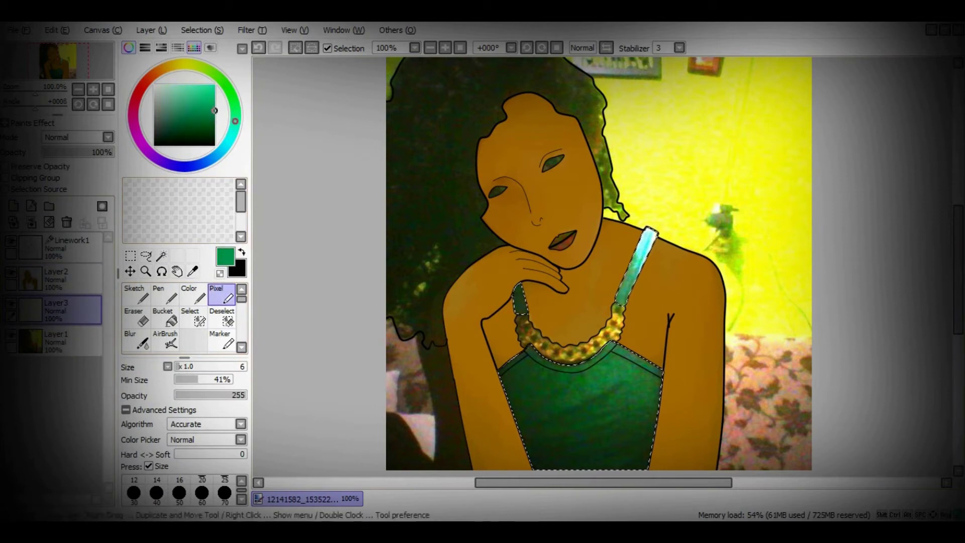
pyautogui.moveTo(522, 382)
pyautogui.mouseDown()
pyautogui.moveTo(593, 447)
pyautogui.moveTo(649, 242)
pyautogui.mouseUp()
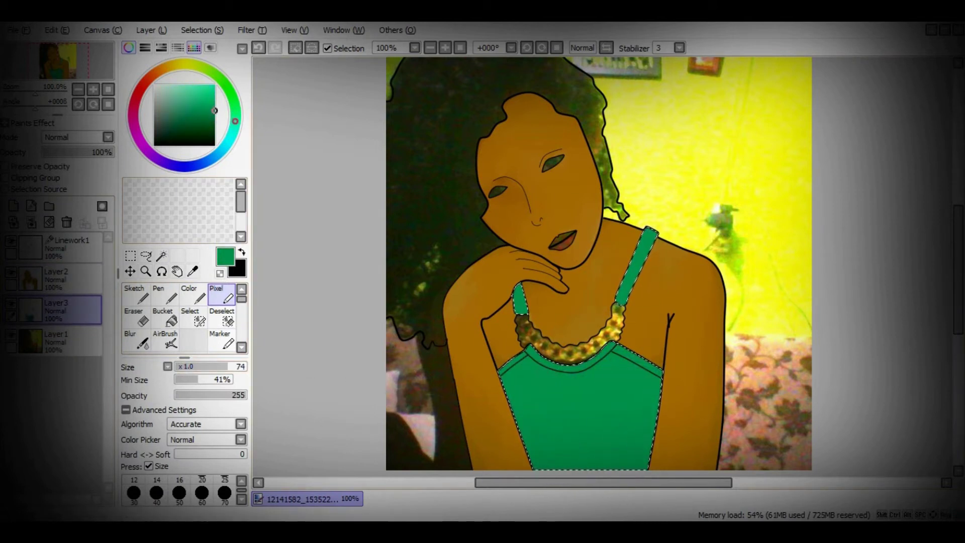
pyautogui.hotkey('ctrl', 'd')
pyautogui.hotkey('ctrl', 'z')
pyautogui.press('w')
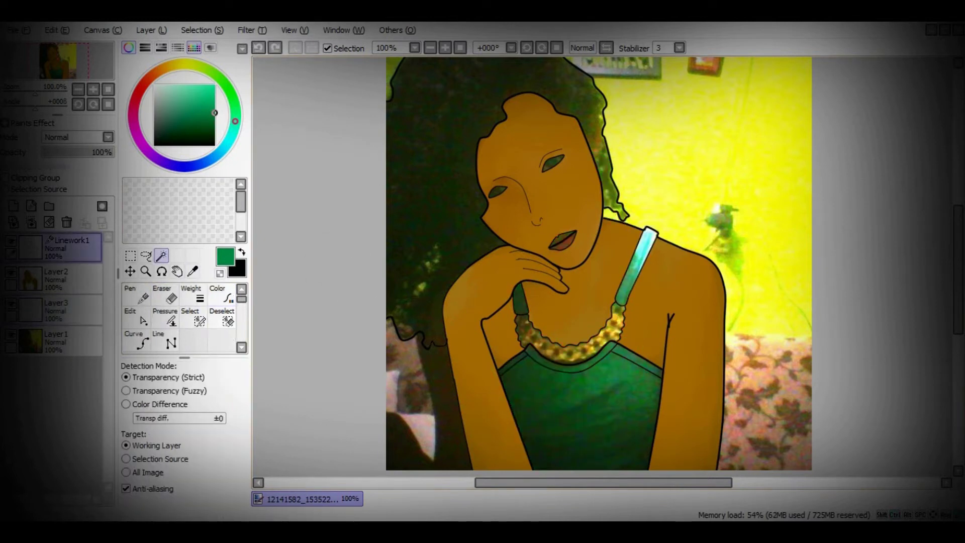
# - Select the dress and strap areas from the Linework1 outlines and paint them green on Layer3, with darker green shading along the edges
pyautogui.click(70, 247)
pyautogui.click(578, 418)
pyautogui.click(70, 307)
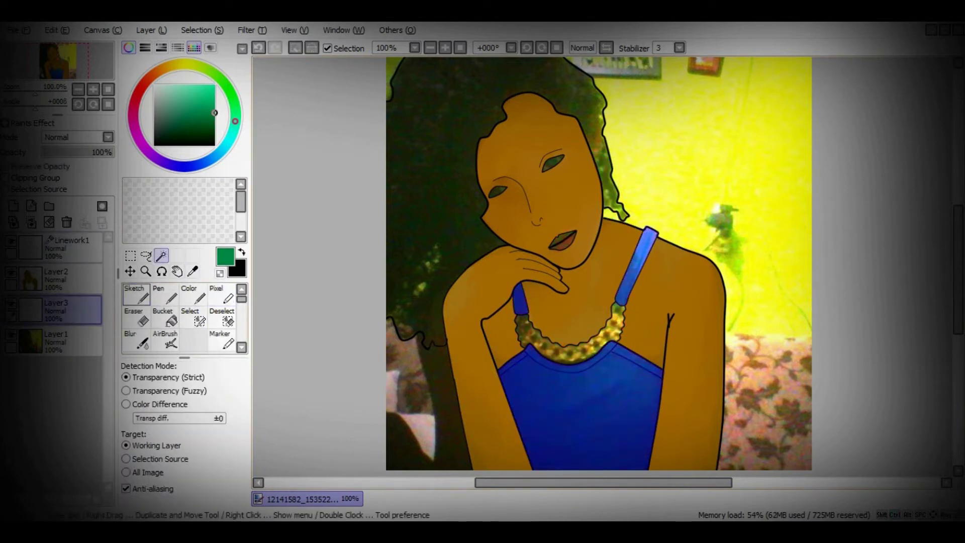
pyautogui.click(222, 294)
pyautogui.moveTo(533, 382); pyautogui.dragTo(629, 442)
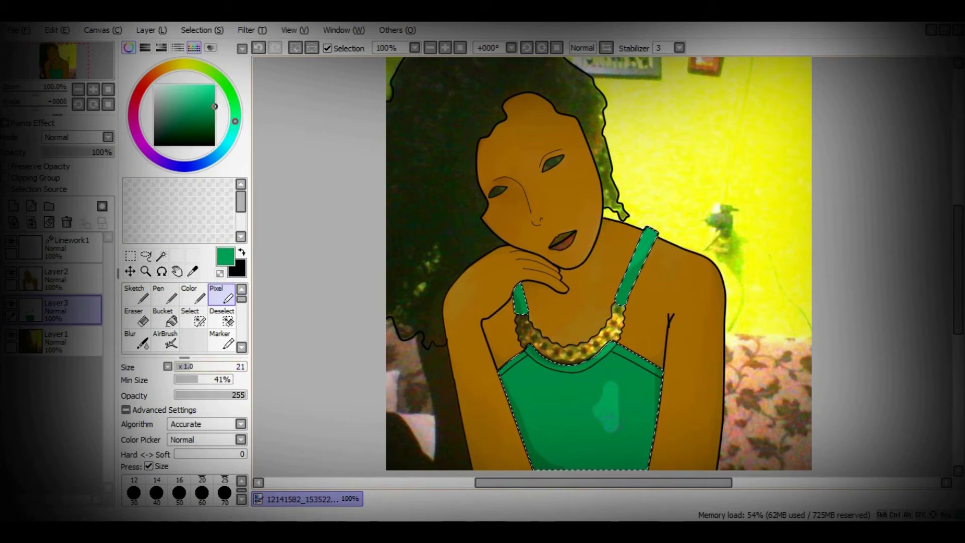
# - Undo the highlight strokes on the dress and paint a wavy lighter green band across its lower part
pyautogui.moveTo(648, 425); pyautogui.dragTo(587, 437)
pyautogui.hotkey('ctrl', 'z')
pyautogui.hotkey('ctrl', 'z')
pyautogui.moveTo(646, 422); pyautogui.dragTo(536, 432)
pyautogui.click(136, 340)
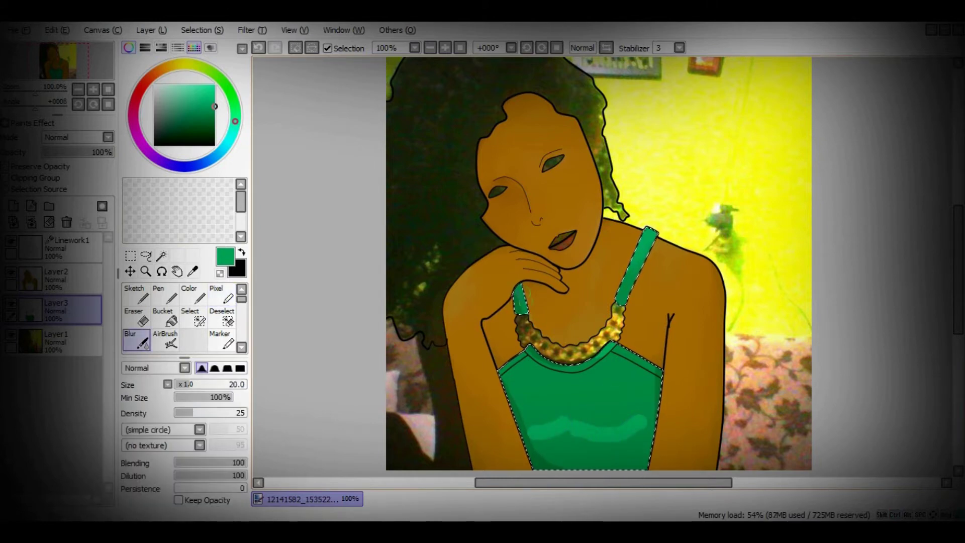
# - Paint darker green shading along the left edge of the strap beneath the hand and blend it with the Blur brush
pyautogui.keyDown('ctrl'); pyautogui.click(523, 299); pyautogui.keyUp('ctrl')
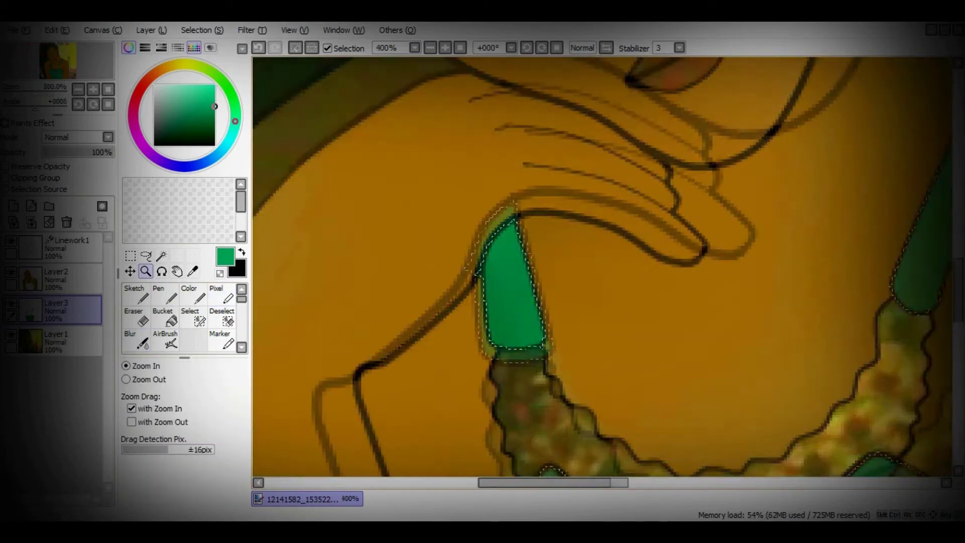
pyautogui.keyDown('alt'); pyautogui.click(502, 282); pyautogui.keyUp('alt')
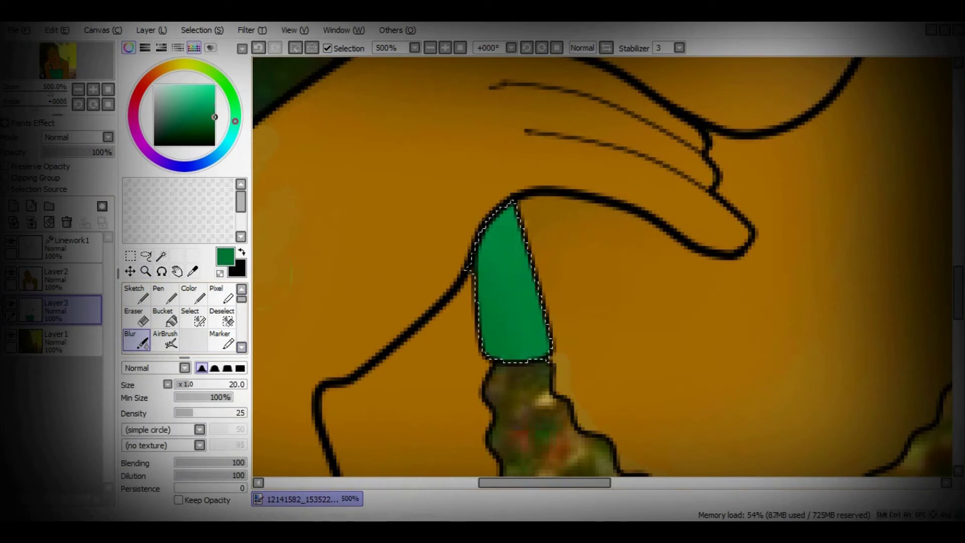
pyautogui.press('b')
pyautogui.keyDown('alt'); pyautogui.click(480, 237); pyautogui.keyUp('alt')
pyautogui.moveTo(482, 221); pyautogui.dragTo(490, 352)
pyautogui.press('b')
pyautogui.moveTo(498, 272)
pyautogui.mouseDown()
pyautogui.moveTo(523, 327)
pyautogui.moveTo(517, 290)
pyautogui.moveTo(537, 321)
pyautogui.moveTo(470, 276)
pyautogui.mouseUp()
# - Paint darker green shading along the dress neckline below the necklace and around its left peak, and blend it
pyautogui.scroll(-5, 533, 302)
pyautogui.moveTo(583, 201); pyautogui.dragTo(528, 160)
pyautogui.moveTo(654, 261); pyautogui.dragTo(714, 279)
pyautogui.press('b')
pyautogui.moveTo(553, 176)
pyautogui.mouseDown()
pyautogui.moveTo(638, 236)
pyautogui.moveTo(622, 241)
pyautogui.moveTo(553, 201)
pyautogui.mouseUp()
pyautogui.press('b')
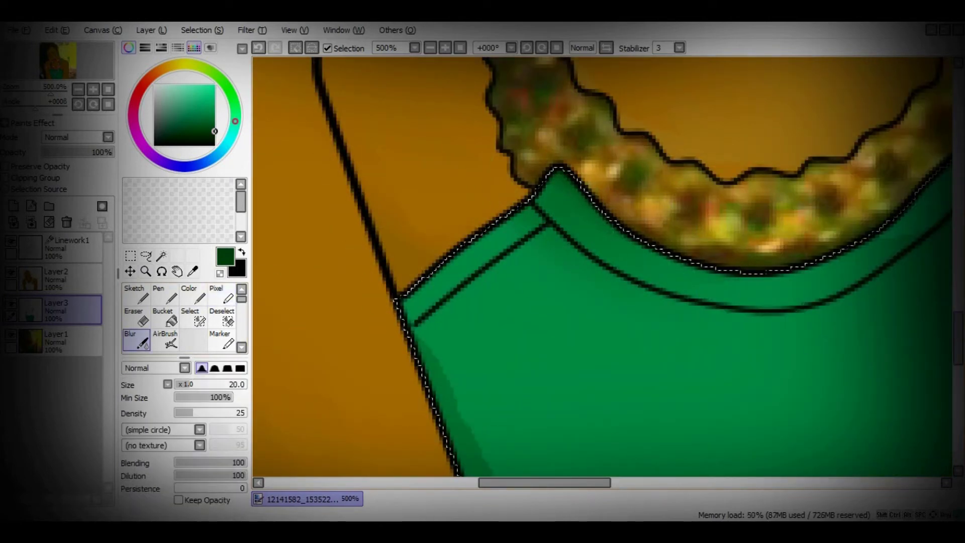
# - Blend the dark shading down the dress's left edge, and paint and blend darker green in its lower left corner
pyautogui.scroll(-5, 458, 251)
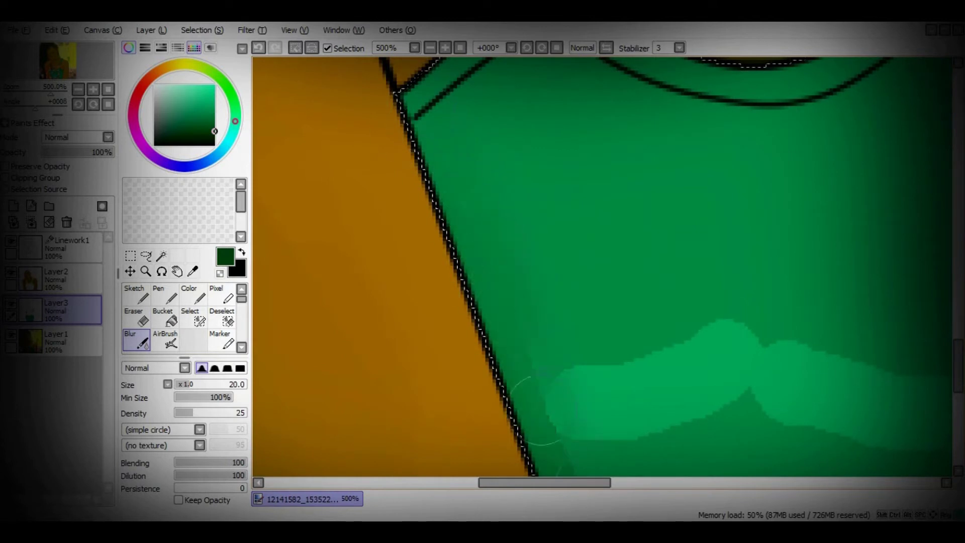
pyautogui.scroll(-5, 518, 397)
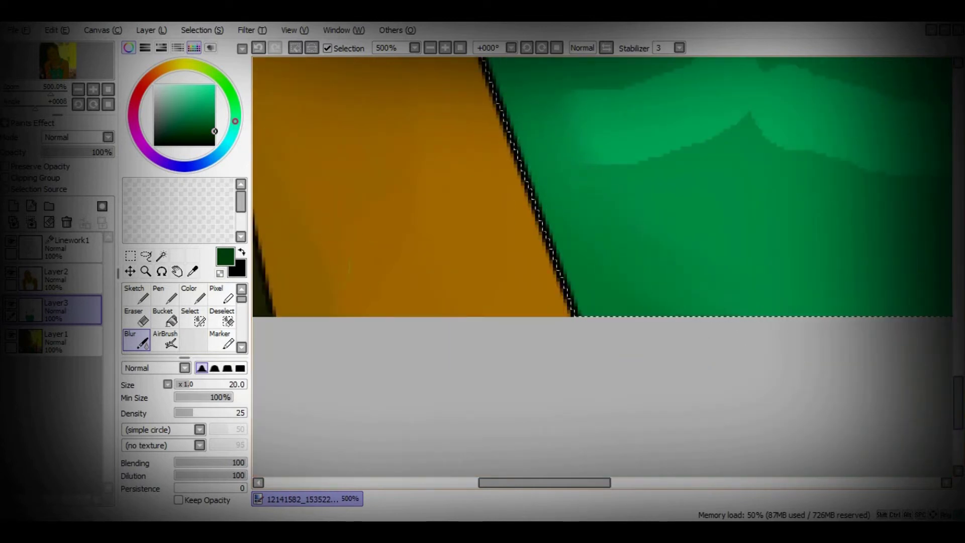
pyautogui.press('n')
pyautogui.moveTo(618, 315)
pyautogui.mouseDown()
pyautogui.moveTo(503, 207)
pyautogui.moveTo(513, 151)
pyautogui.moveTo(564, 258)
pyautogui.moveTo(573, 215)
pyautogui.mouseUp()
pyautogui.press('b')
pyautogui.scroll(4, 658, 369)
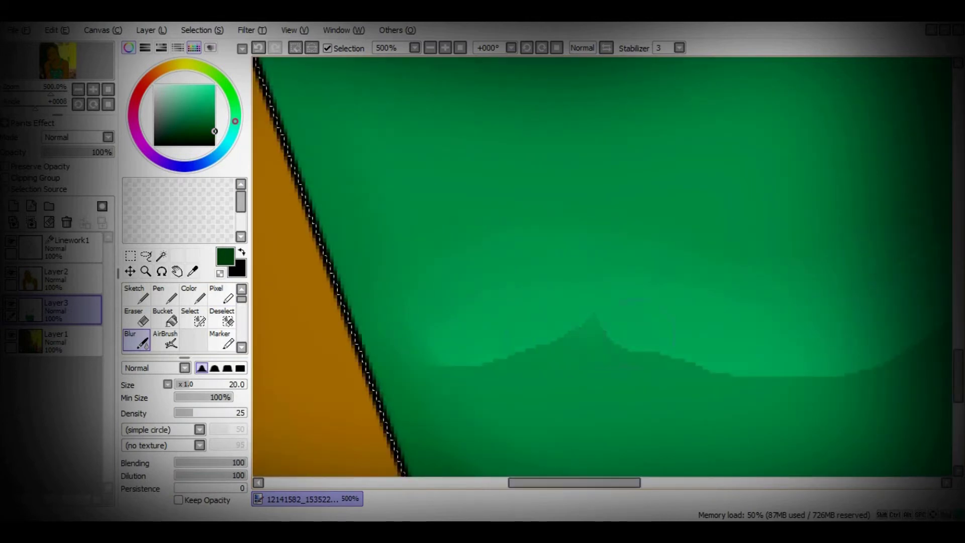
# - Blend the light green band across the dress and the darker shading along its right edge
pyautogui.hscroll(5, 603, 266)
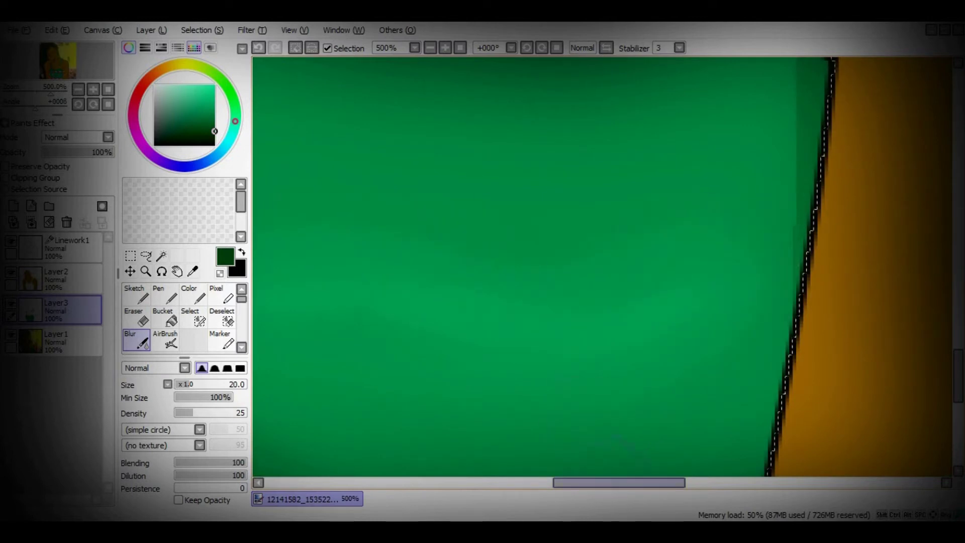
pyautogui.hscroll(5, 603, 266)
pyautogui.press('e')
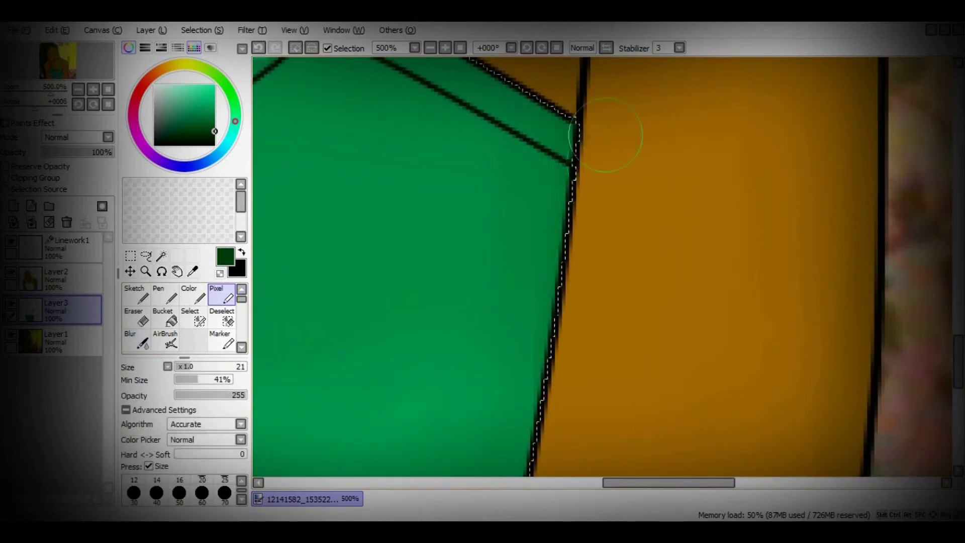
# - Paint darker green shading along the dress's upper right edge beside the arm and blend it with the Blur brush
pyautogui.moveTo(578, 115); pyautogui.dragTo(558, 271)
pyautogui.press('e')
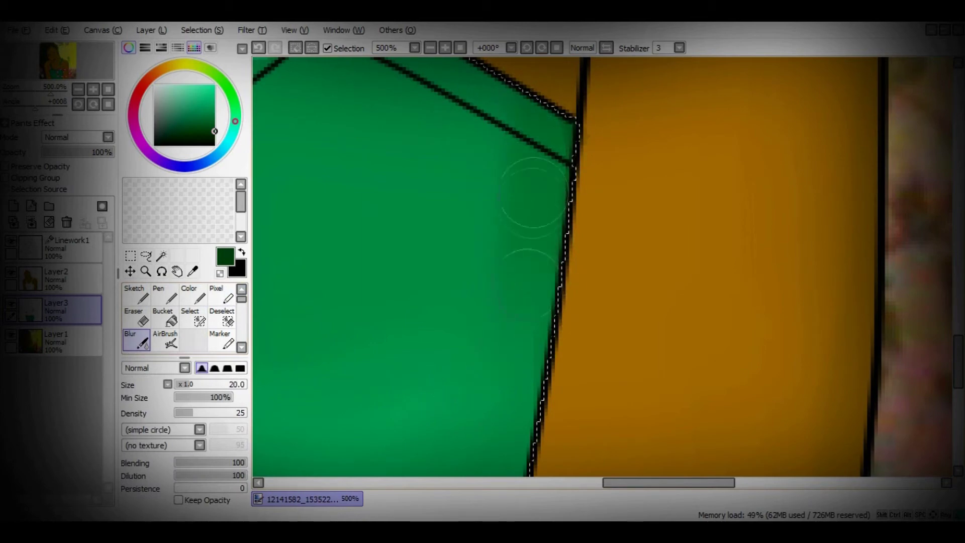
pyautogui.scroll(5, 523, 270)
pyautogui.hscroll(-7, 623, 342)
pyautogui.hscroll(5, 603, 266)
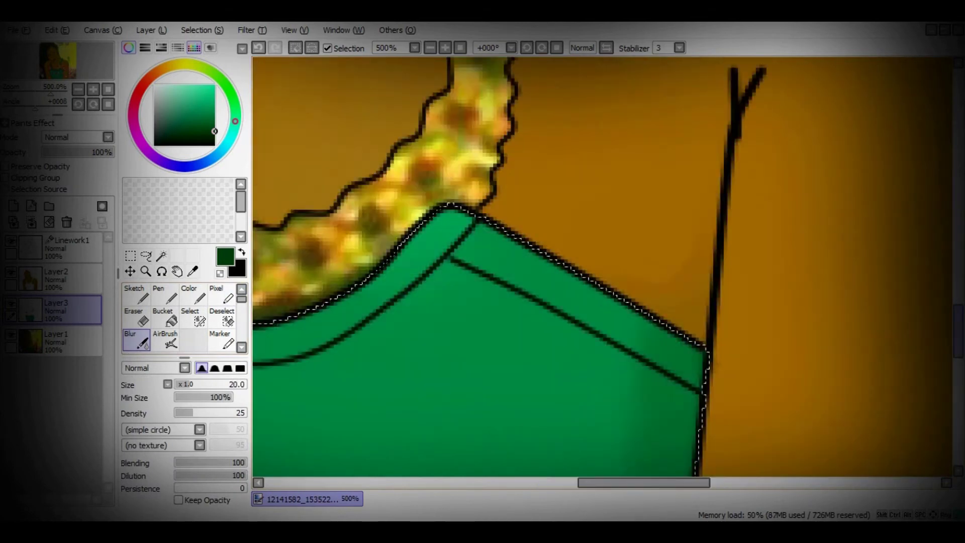
# - Paint lighter green highlights down the upper half of the long strap on the right shoulder
pyautogui.scroll(5, 603, 266)
pyautogui.keyDown('alt'); pyautogui.click(573, 317); pyautogui.keyUp('alt')
pyautogui.press('e')
pyautogui.press('[')
pyautogui.press('[')
pyautogui.press('[')
pyautogui.press('[')
pyautogui.press('[')
pyautogui.press('[')
pyautogui.press('[')
pyautogui.press('[')
pyautogui.press('[')
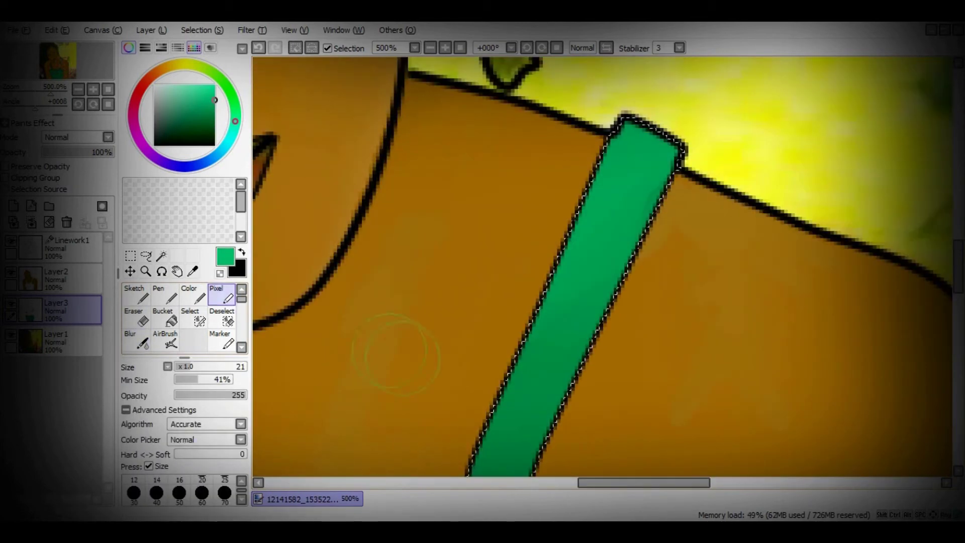
pyautogui.moveTo(629, 138)
pyautogui.mouseDown()
pyautogui.moveTo(555, 336)
pyautogui.moveTo(644, 141)
pyautogui.moveTo(611, 229)
pyautogui.mouseUp()
pyautogui.moveTo(618, 181); pyautogui.dragTo(547, 331)
# - Blend the shoulder strap's highlights smoothly with the Blur brush, keeping the strap's top end lightest
pyautogui.press('b')
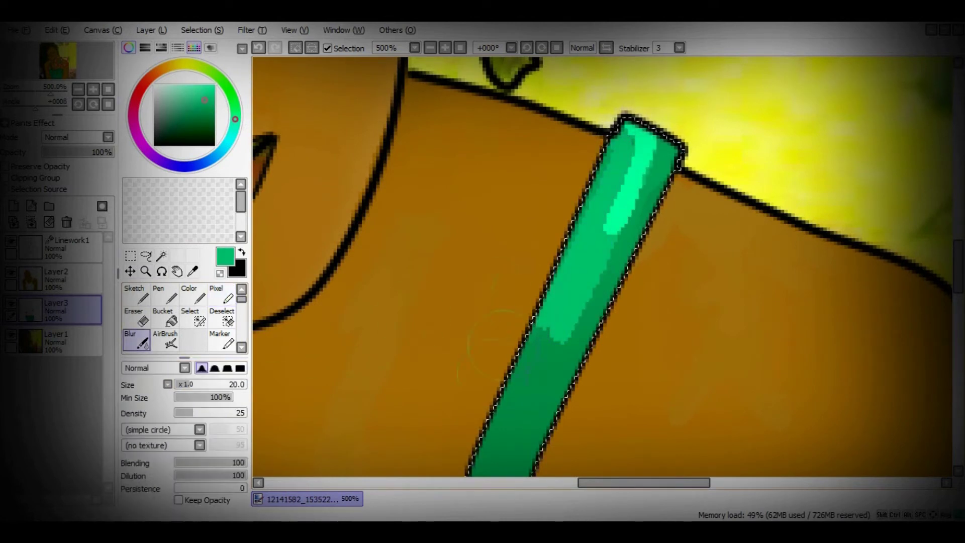
pyautogui.moveTo(567, 218)
pyautogui.mouseDown()
pyautogui.moveTo(636, 161)
pyautogui.moveTo(560, 193)
pyautogui.mouseUp()
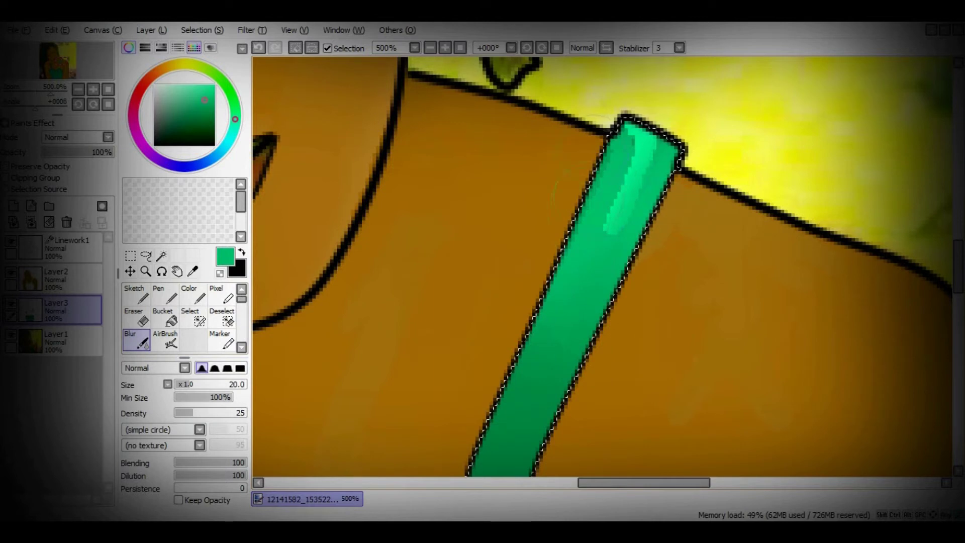
pyautogui.moveTo(653, 116); pyautogui.dragTo(609, 223)
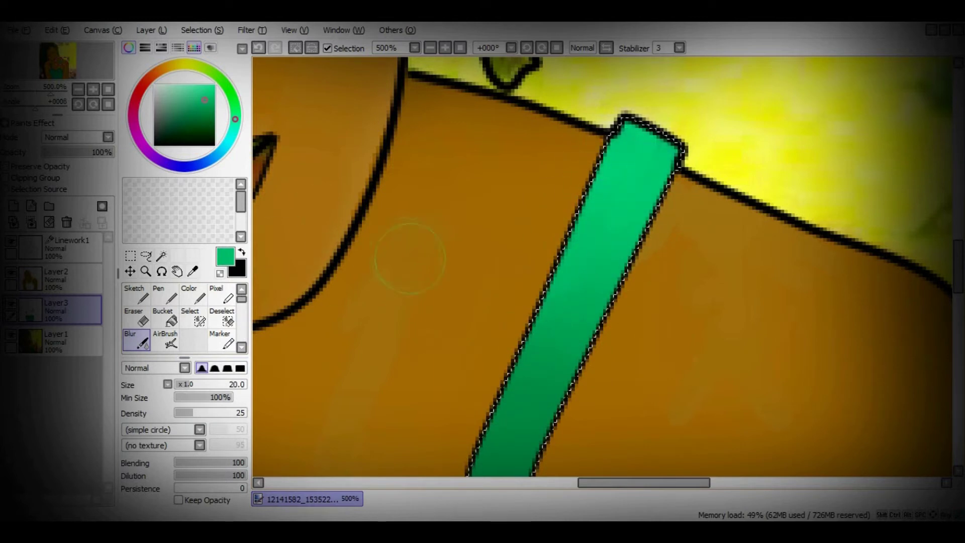
pyautogui.moveTo(653, 135)
pyautogui.mouseDown()
pyautogui.moveTo(585, 261)
pyautogui.moveTo(598, 256)
pyautogui.moveTo(623, 186)
pyautogui.moveTo(583, 252)
pyautogui.moveTo(634, 133)
pyautogui.mouseUp()
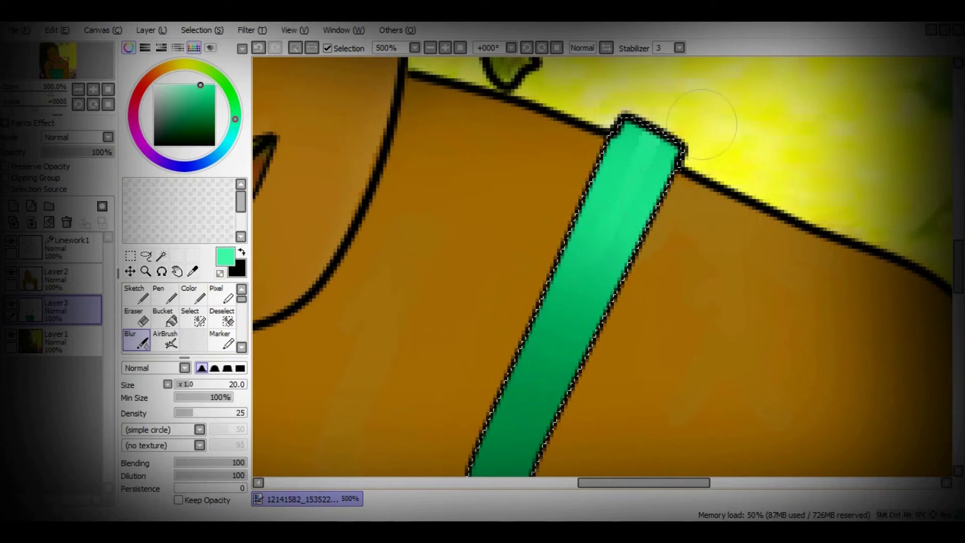
# - Paint over the light band across the lower dress with the dress's mid green and blend it
pyautogui.hotkey('ctrl', '0')
pyautogui.scroll(-3, 718, 297)
pyautogui.hscroll(-3, 603, 352)
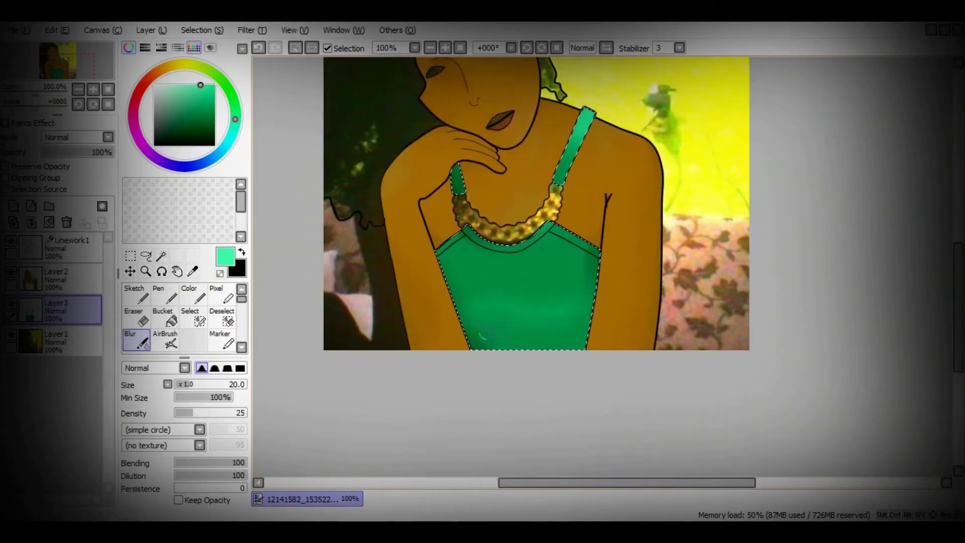
pyautogui.scroll(2, 536, 226)
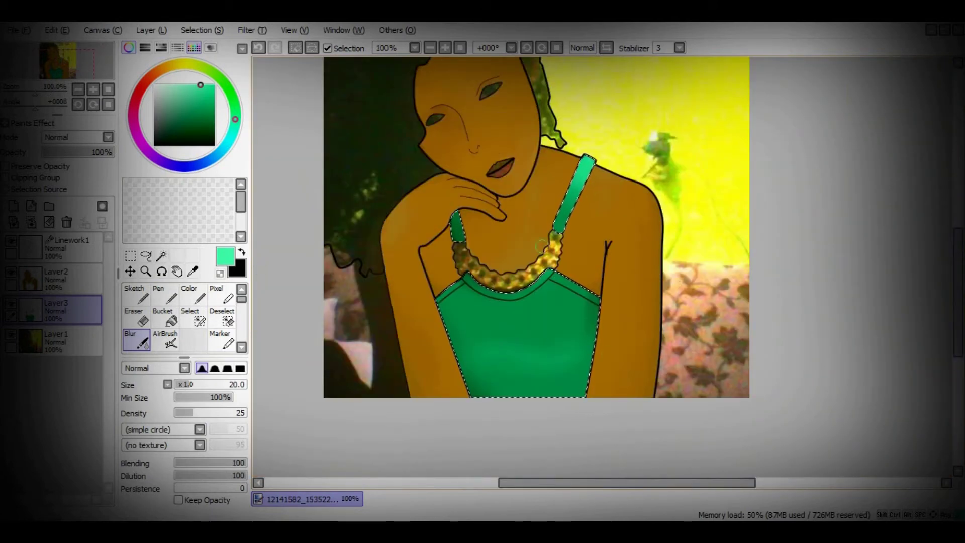
pyautogui.press('n')
pyautogui.keyDown('alt'); pyautogui.click(517, 369); pyautogui.keyUp('alt')
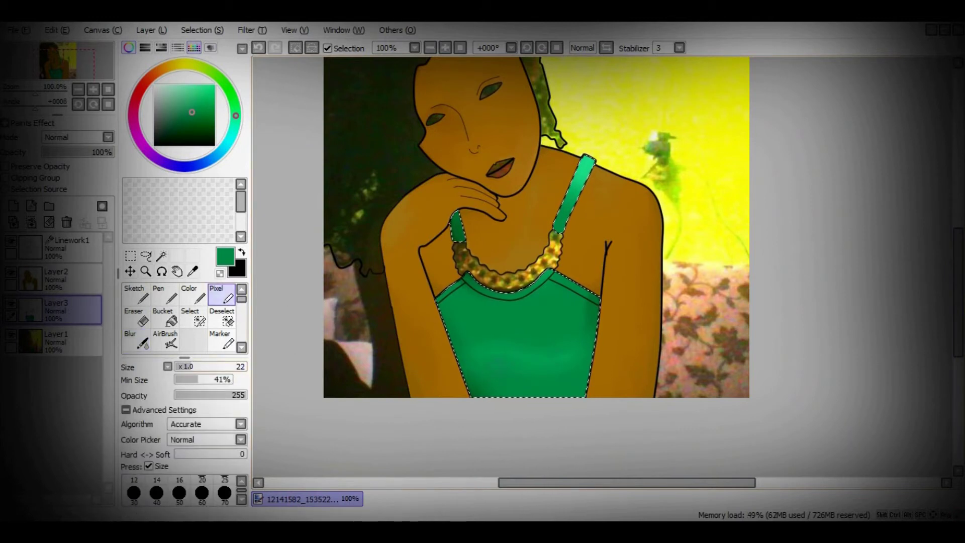
pyautogui.moveTo(548, 352); pyautogui.dragTo(484, 360)
pyautogui.press('b')
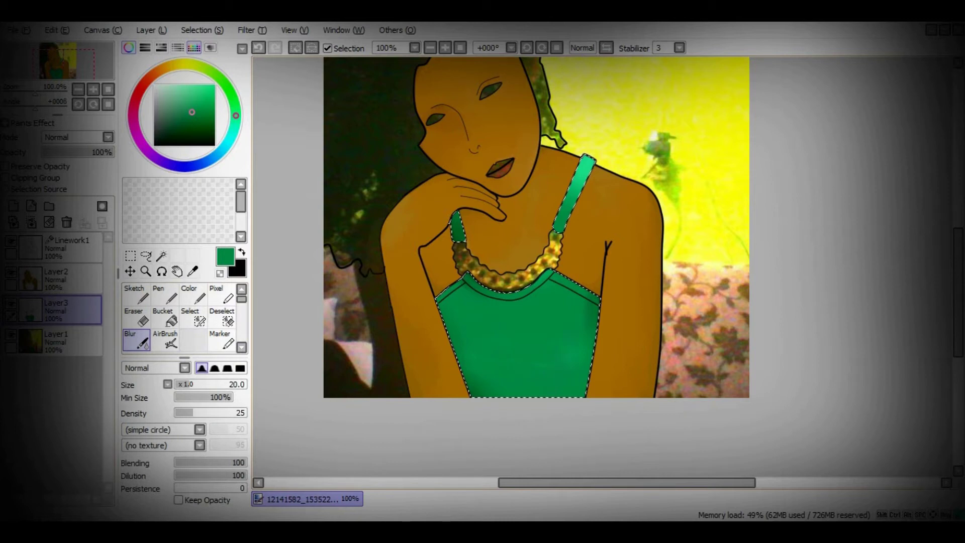
pyautogui.moveTo(535, 375); pyautogui.dragTo(582, 340)
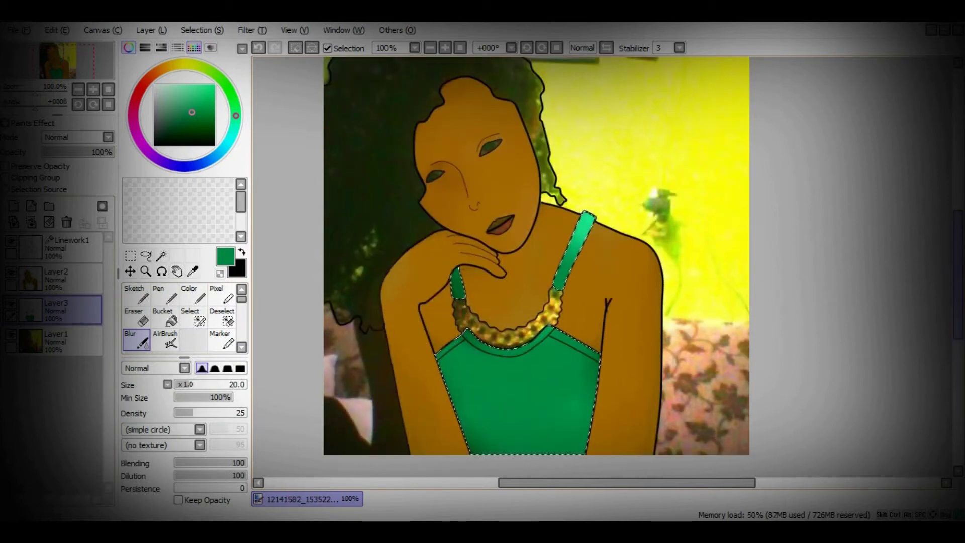
# - Clear the dress selection, select the necklace area with the Magic Wand on Linework1, and add a new layer
pyautogui.hotkey('ctrl', 'd')
pyautogui.click(162, 255)
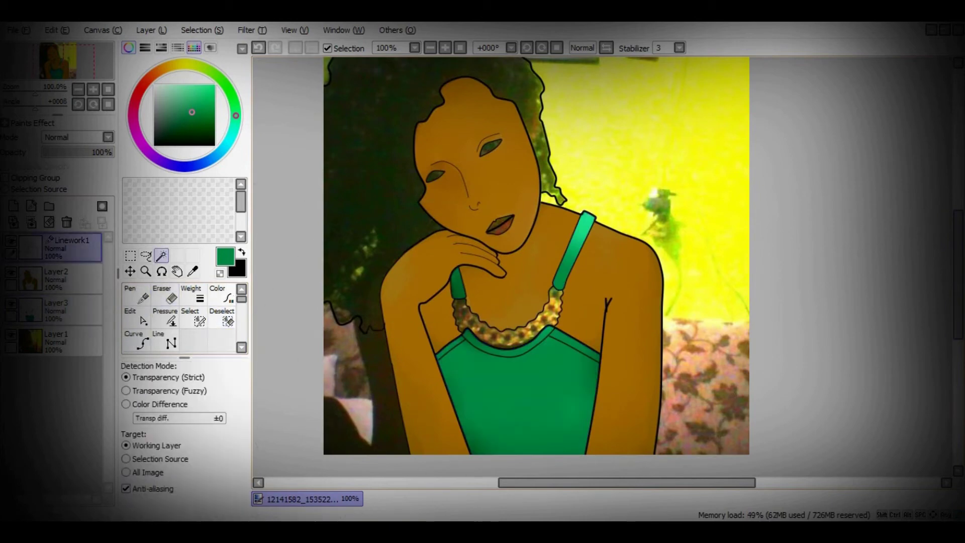
pyautogui.click(503, 330)
pyautogui.click(13, 206)
# - Fill the selected necklace with a light orange-yellow base using the Pixel brush
pyautogui.click(145, 271)
pyautogui.click(507, 322)
pyautogui.click(513, 332)
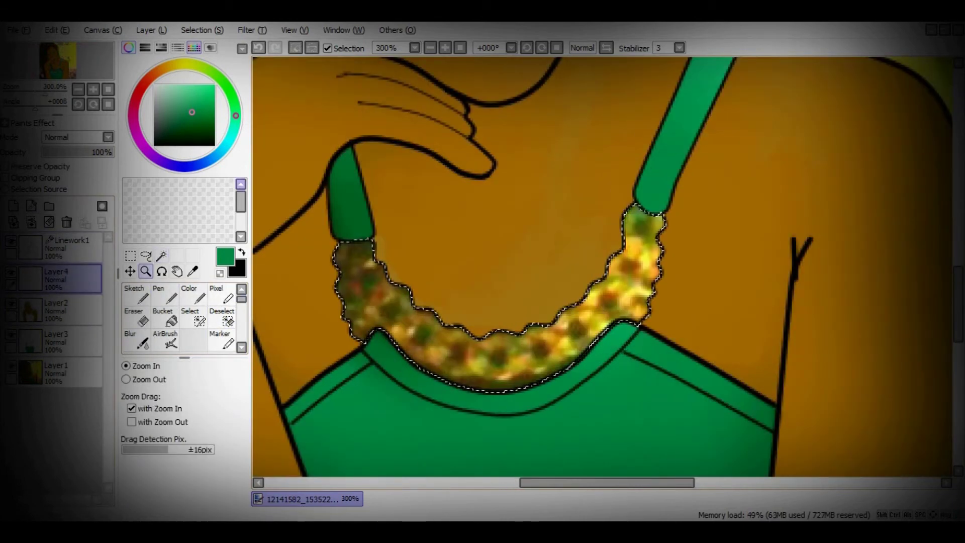
pyautogui.click(171, 66)
pyautogui.click(205, 85)
pyautogui.click(221, 294)
pyautogui.moveTo(352, 257)
pyautogui.mouseDown()
pyautogui.moveTo(568, 336)
pyautogui.moveTo(649, 216)
pyautogui.mouseUp()
# - Paint a bright yellow band along the necklace's inner edge on both sides
pyautogui.click(182, 64)
pyautogui.click(215, 86)
pyautogui.moveTo(347, 246); pyautogui.dragTo(483, 337)
pyautogui.moveTo(633, 211); pyautogui.dragTo(562, 307)
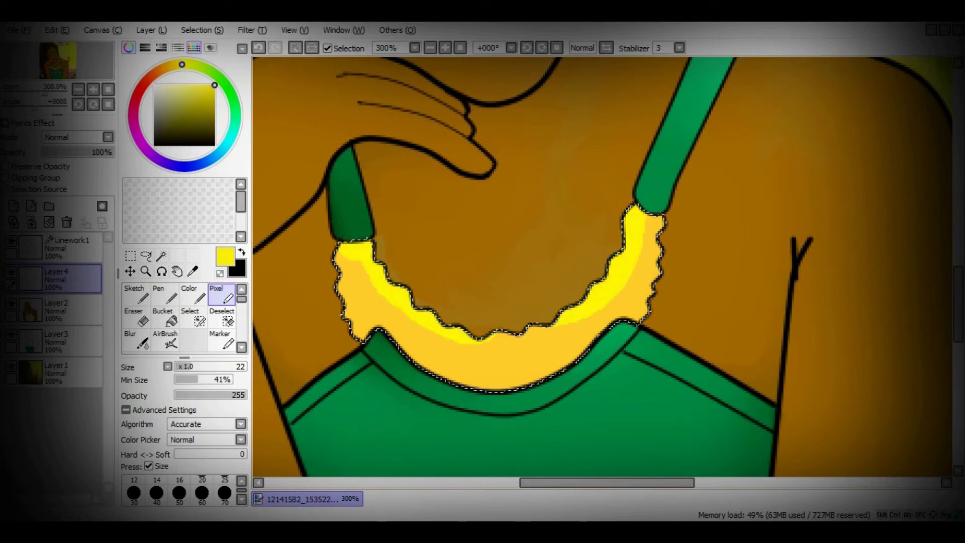
# - Shade the necklace's outer edge with orange and blend its yellow and orange tones with the Blur brush
pyautogui.click(167, 66)
pyautogui.moveTo(352, 312); pyautogui.dragTo(360, 324)
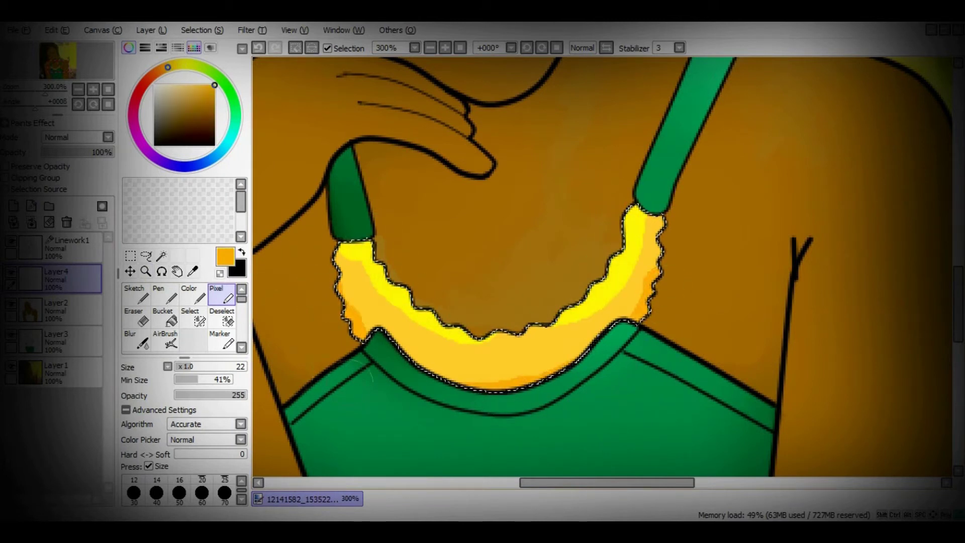
pyautogui.click(136, 342)
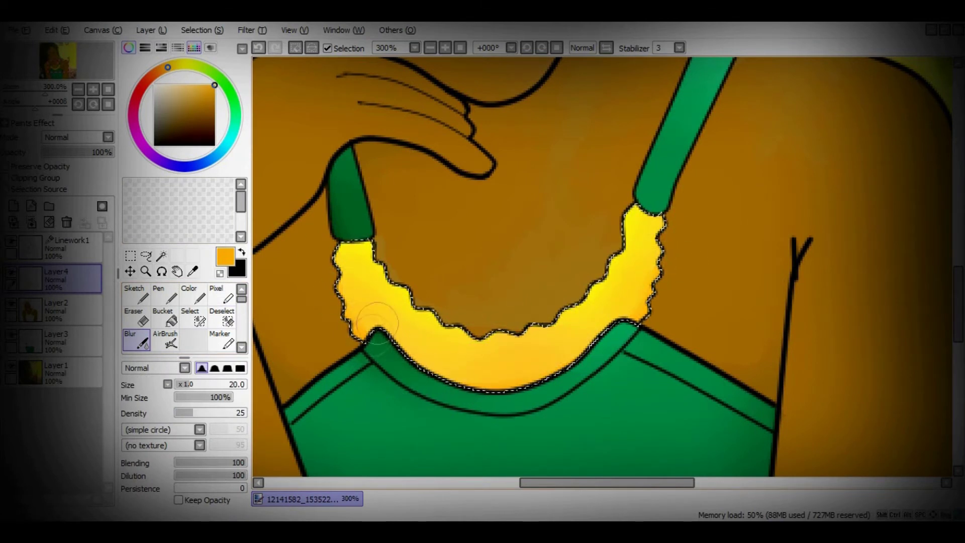
# - Dot the necklace with dark mustard spots on a new layer and soften them with the Blur brush
pyautogui.click(13, 206)
pyautogui.click(221, 294)
pyautogui.click(215, 100)
pyautogui.moveTo(168, 67); pyautogui.dragTo(174, 65)
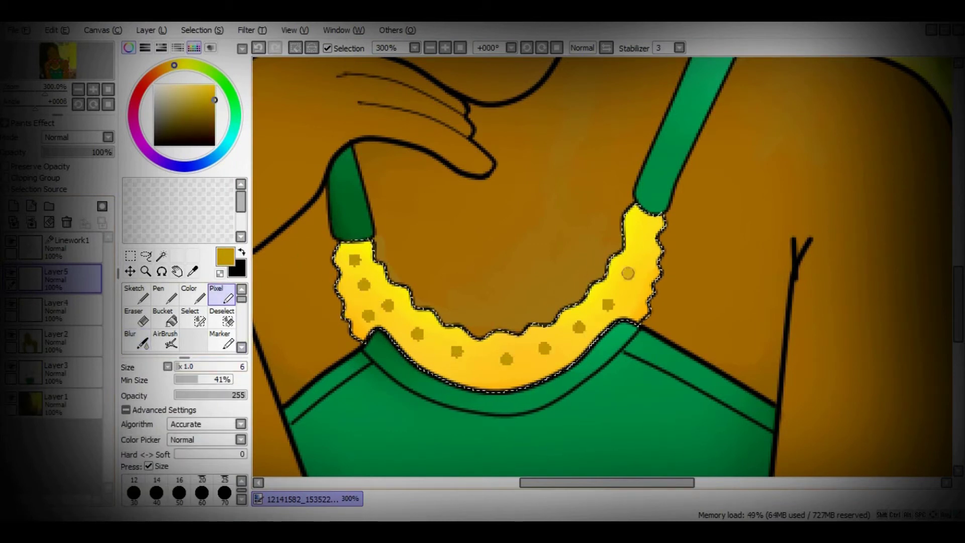
pyautogui.press('b')
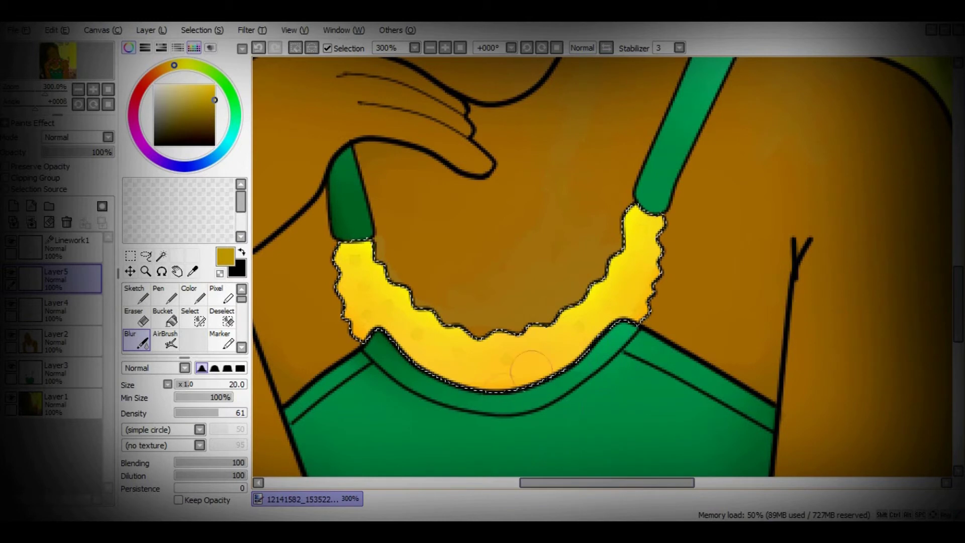
# - Add a linework layer and outline small bead shapes along the necklace with the Curve tool at size 0.5
pyautogui.click(31, 205)
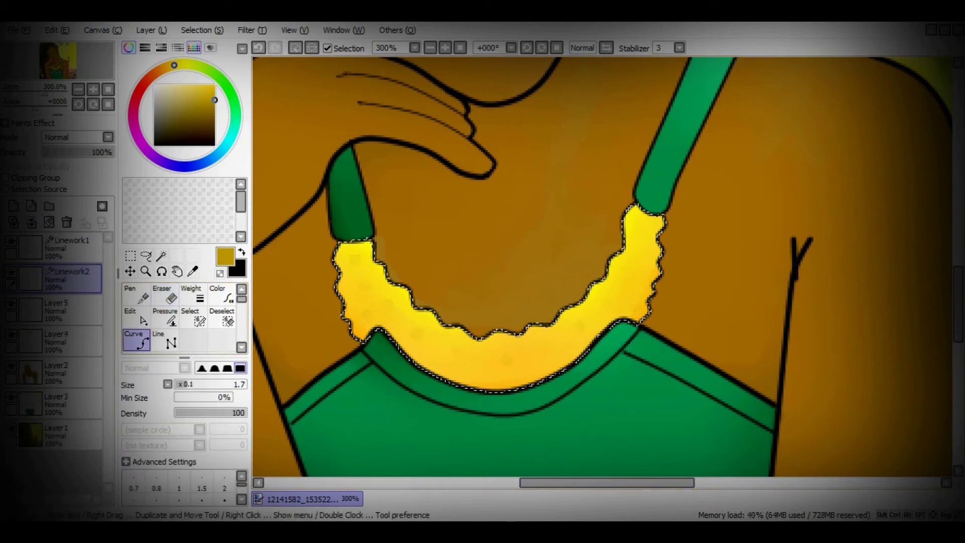
pyautogui.click(183, 384)
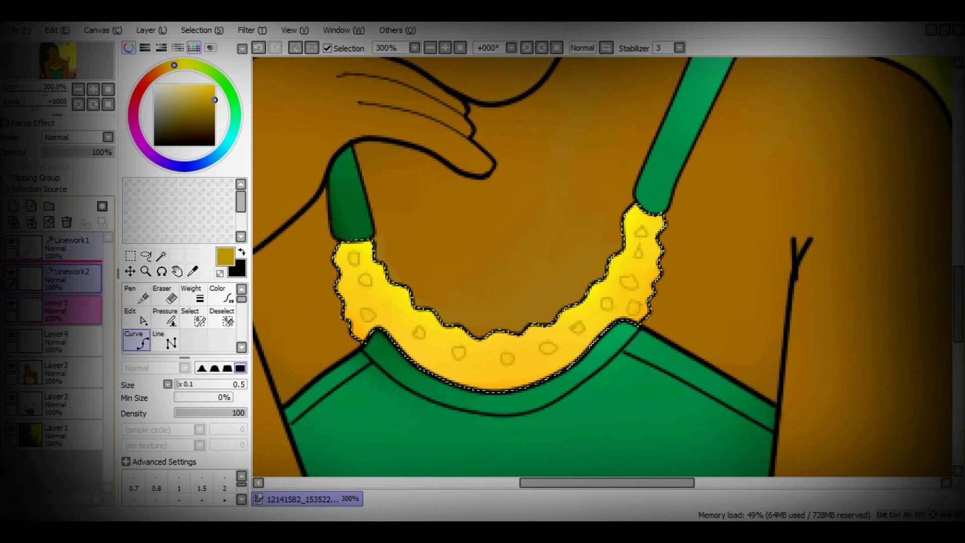
# - Move Layer5 above Linework2, paint mustard dots over the bead outlines, and soften them with the Blur brush
pyautogui.moveTo(71, 307); pyautogui.dragTo(70, 274)
pyautogui.click(353, 258)
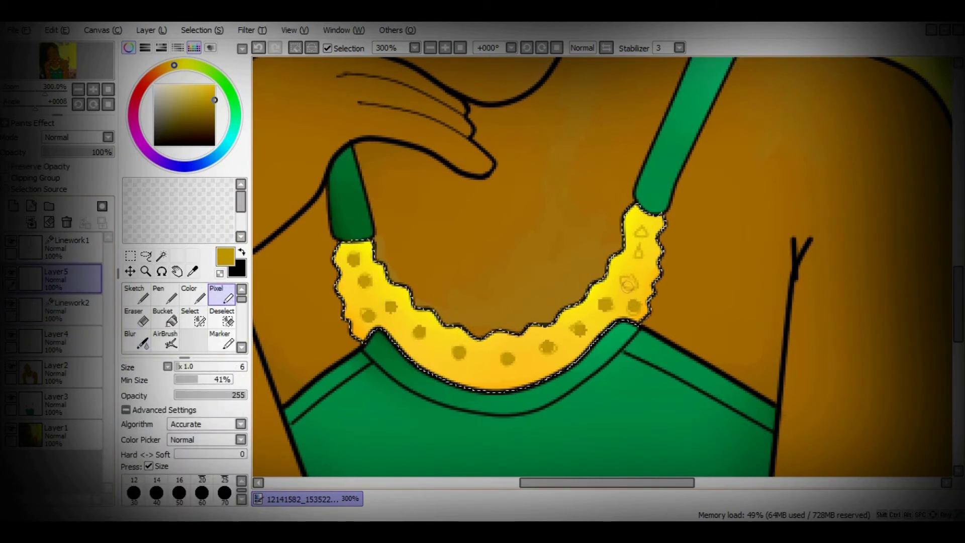
pyautogui.click(70, 307)
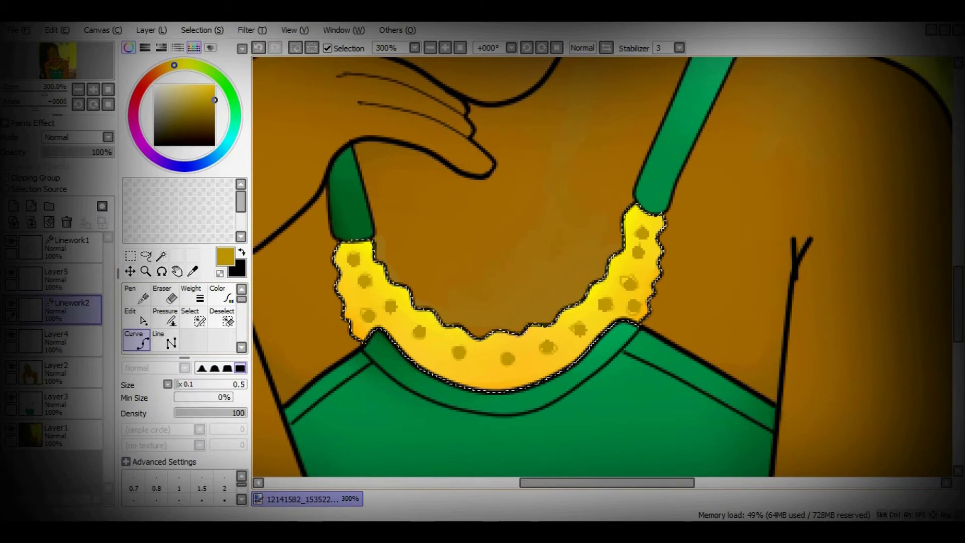
pyautogui.click(70, 276)
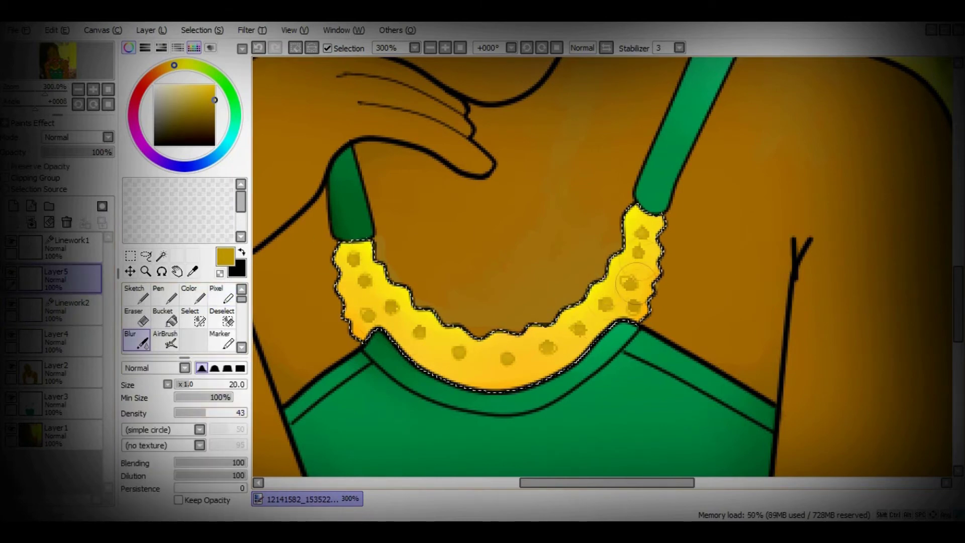
# - Set the blending mode of both Linework2 and Layer5 to Screen
pyautogui.hotkey('ctrl', '-')
pyautogui.click(70, 306)
pyautogui.click(75, 136)
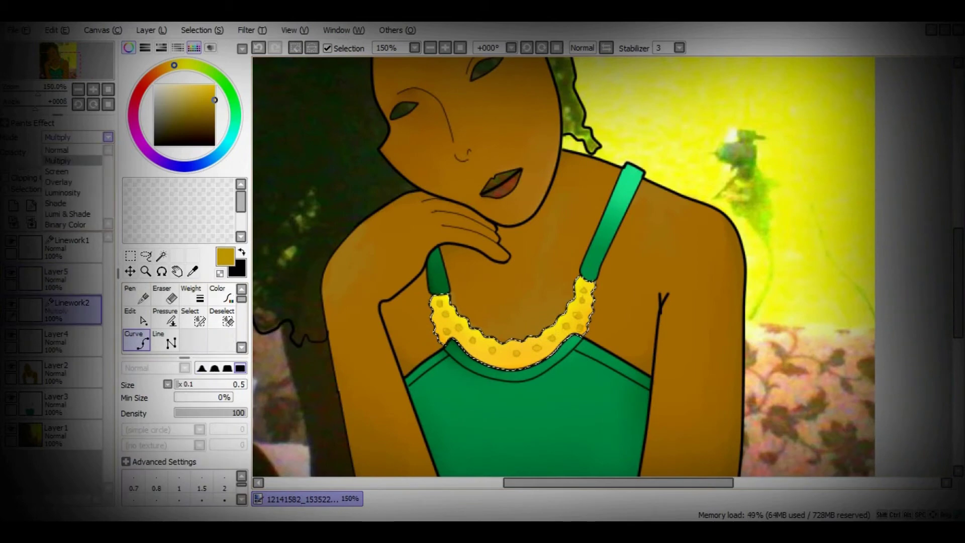
pyautogui.click(56, 171)
pyautogui.click(71, 277)
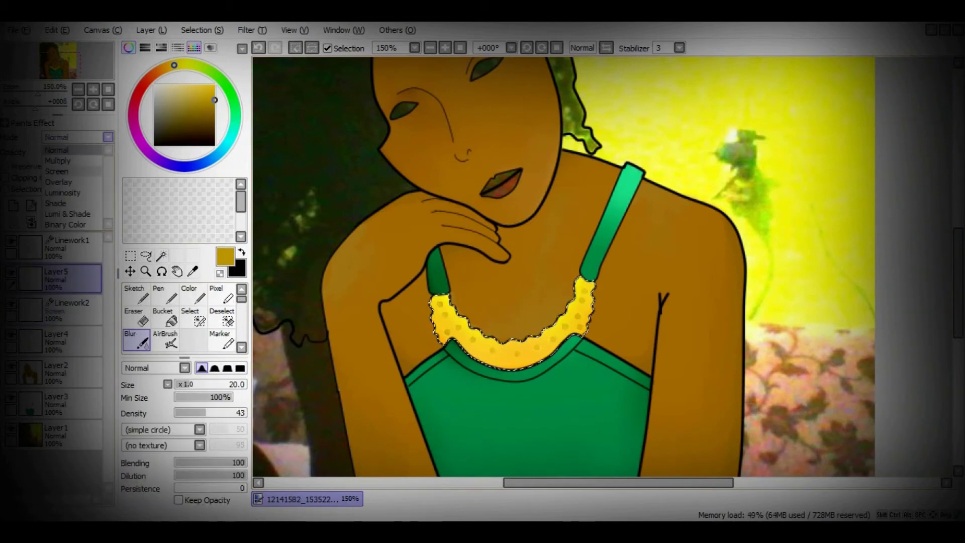
pyautogui.click(57, 171)
# - Clear the necklace selection and select the inside of both eyes with the Magic Wand on Linework1
pyautogui.scroll(3, 563, 267)
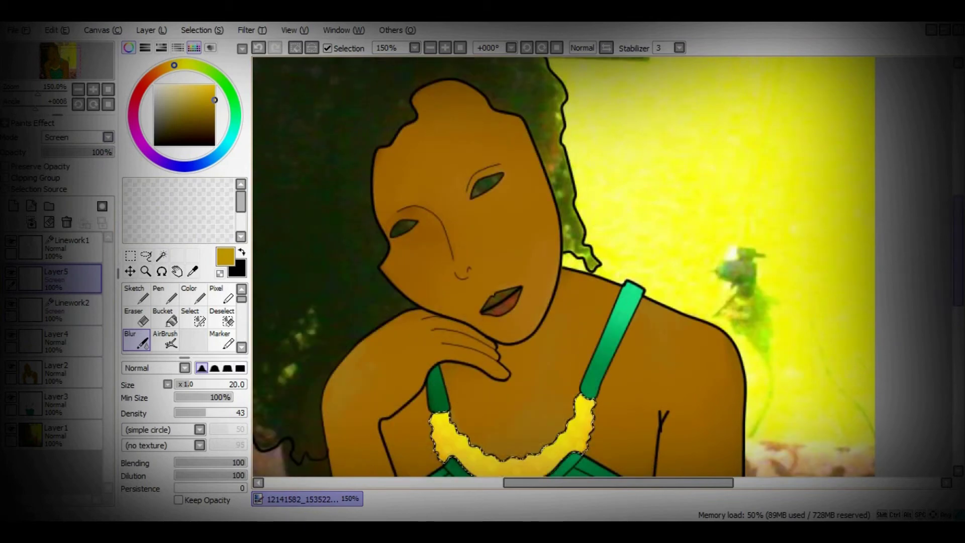
pyautogui.click(70, 246)
pyautogui.click(222, 317)
pyautogui.click(161, 256)
pyautogui.click(404, 230)
pyautogui.click(486, 185)
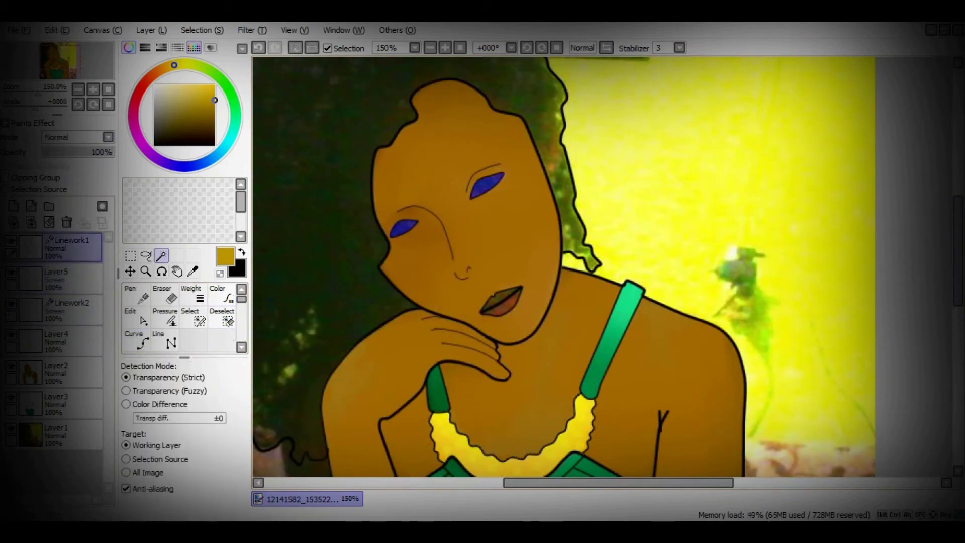
# - Draw the iris outlines in both eyes with the Curve tool in black at size 0.5
pyautogui.click(145, 271)
pyautogui.moveTo(372, 151); pyautogui.dragTo(631, 307)
pyautogui.click(136, 341)
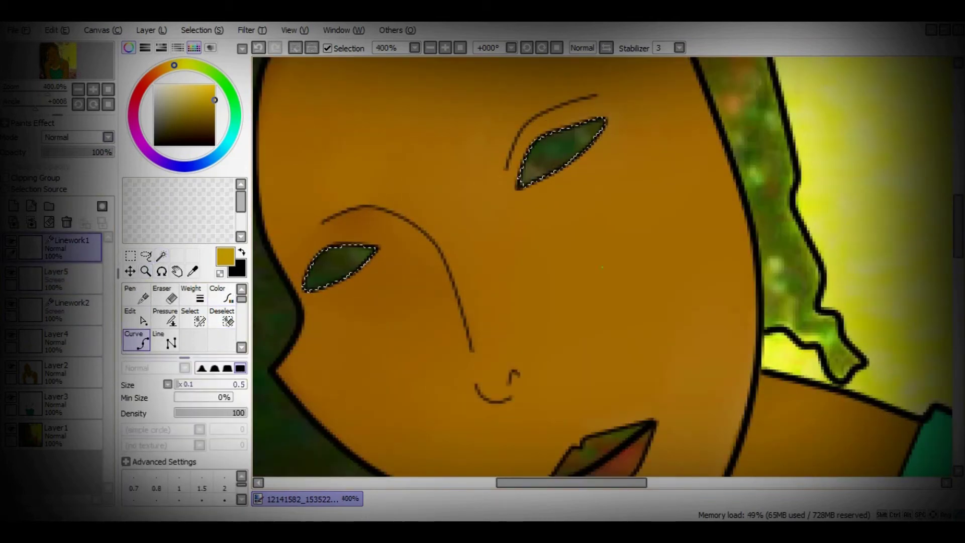
pyautogui.press('x')
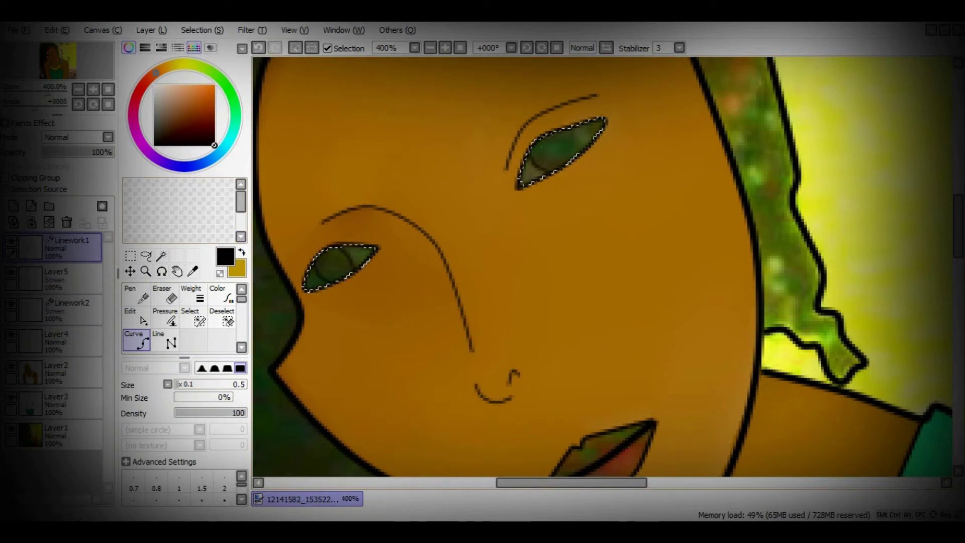
# - Clear the eye selection and select only the whites around both irises with the Magic Wand
pyautogui.click(222, 316)
pyautogui.click(162, 256)
pyautogui.hotkey('ctrl', 'd')
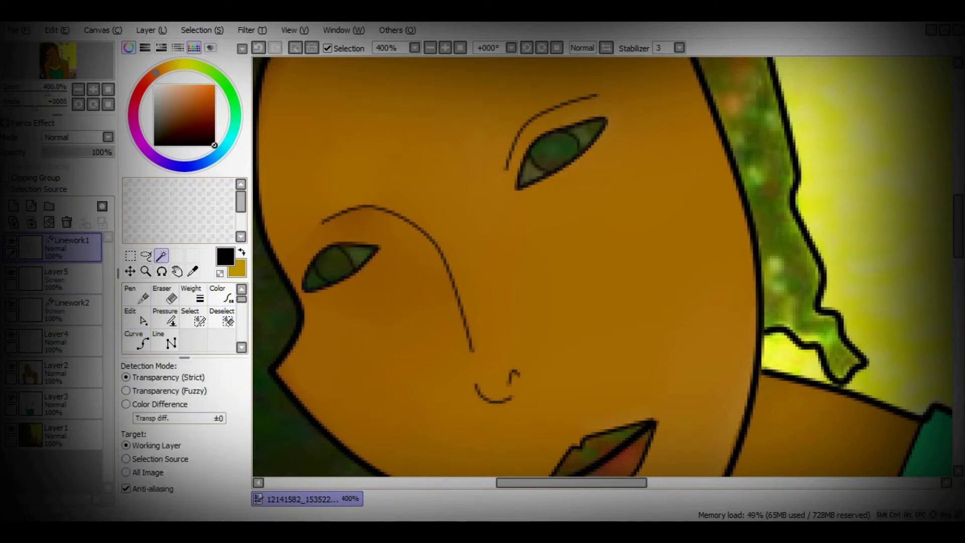
pyautogui.click(588, 132)
# - Add a new layer and fill the selected eye whites with white using the Pixel brush
pyautogui.click(14, 206)
pyautogui.click(155, 85)
pyautogui.click(221, 296)
pyautogui.moveTo(362, 254); pyautogui.dragTo(329, 272)
# - Paint light and darker gray shading along the edges of both eye whites and blend it with the Blur brush
pyautogui.click(155, 91)
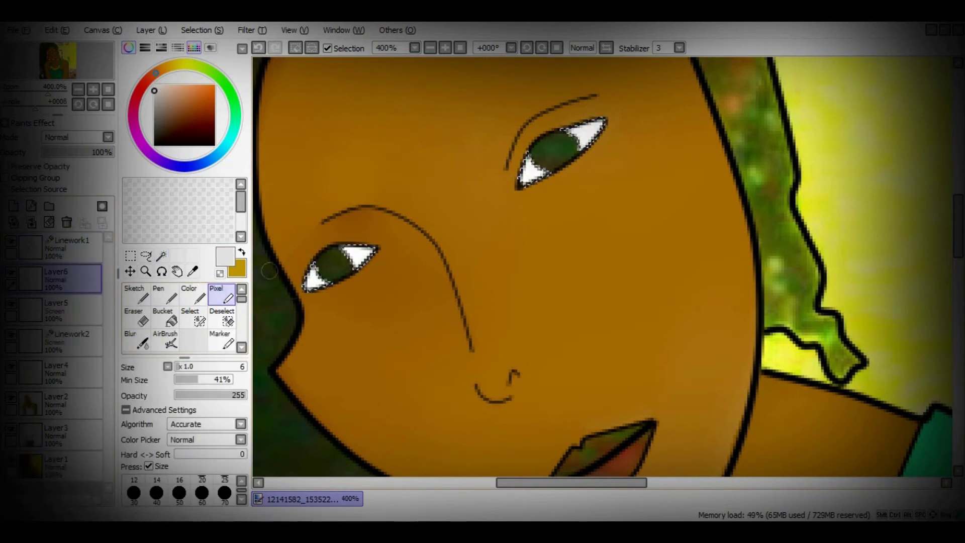
pyautogui.moveTo(296, 290); pyautogui.dragTo(309, 288)
pyautogui.moveTo(154, 91); pyautogui.dragTo(153, 113)
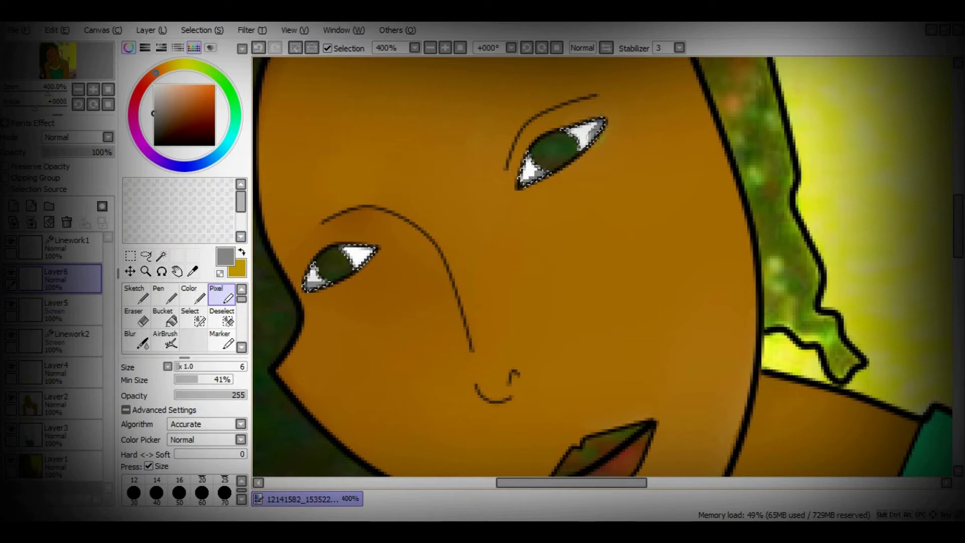
pyautogui.press('b')
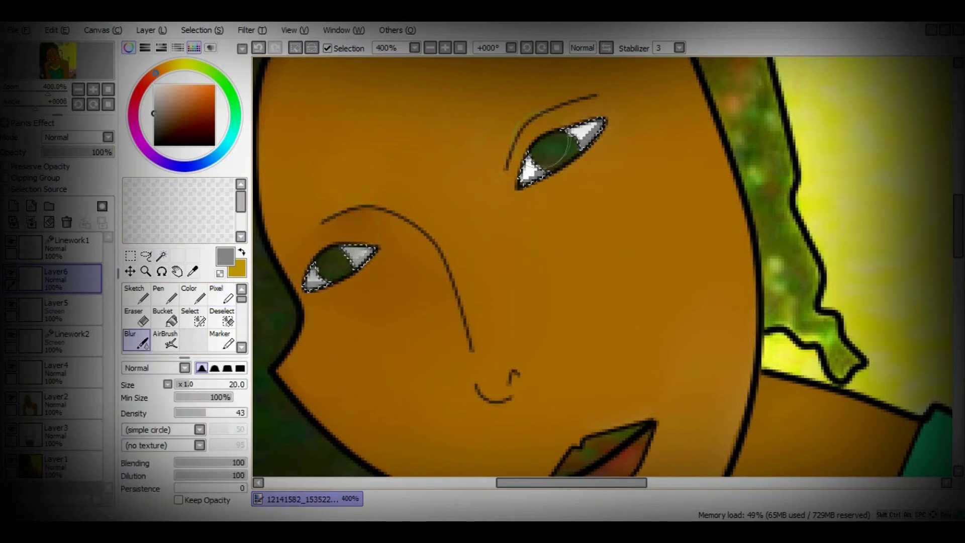
# - Paint sampled white over the middle of the eye whites with the Pixel brush and blend it with the Blur brush
pyautogui.keyDown('alt'); pyautogui.click(314, 274); pyautogui.keyUp('alt')
pyautogui.press('n')
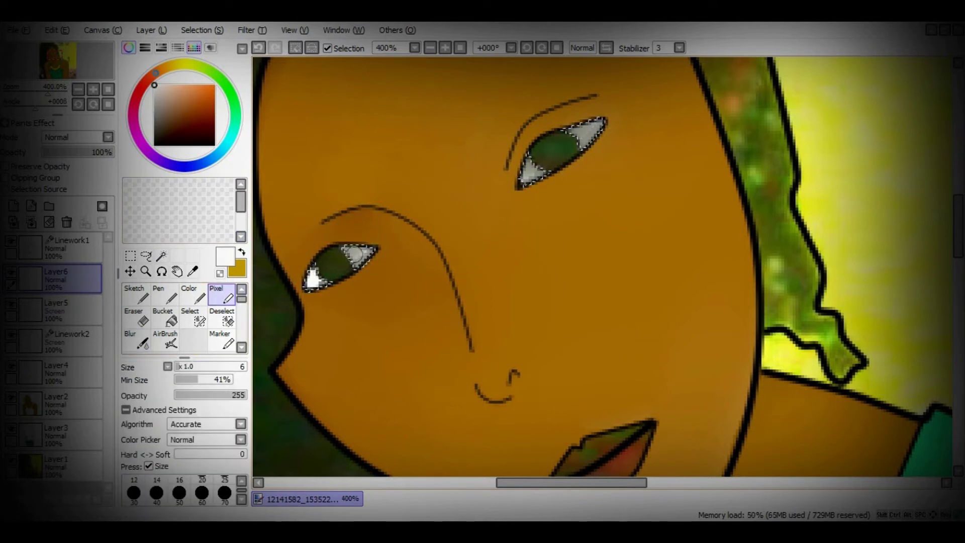
pyautogui.press('b')
pyautogui.moveTo(308, 281); pyautogui.dragTo(322, 273)
pyautogui.moveTo(525, 176); pyautogui.dragTo(534, 174)
pyautogui.press('n')
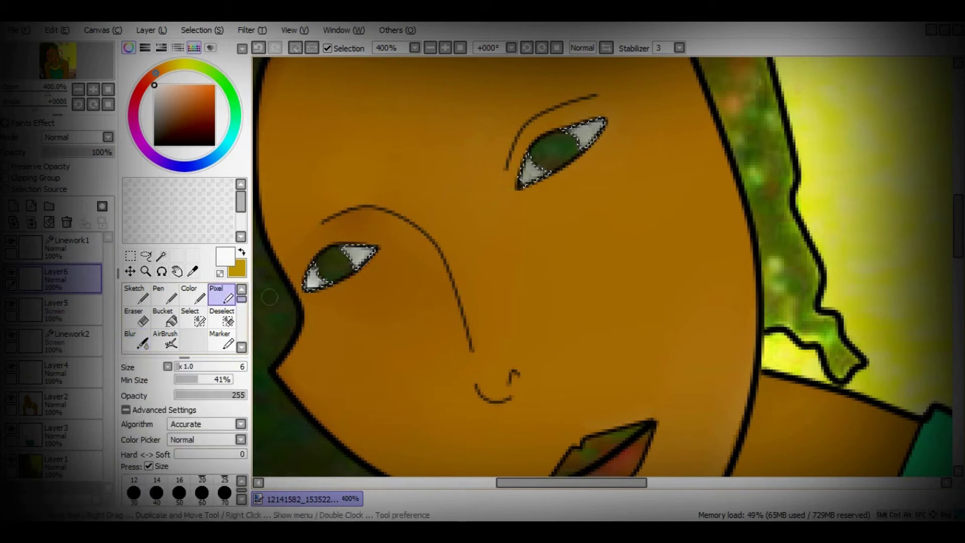
pyautogui.press('b')
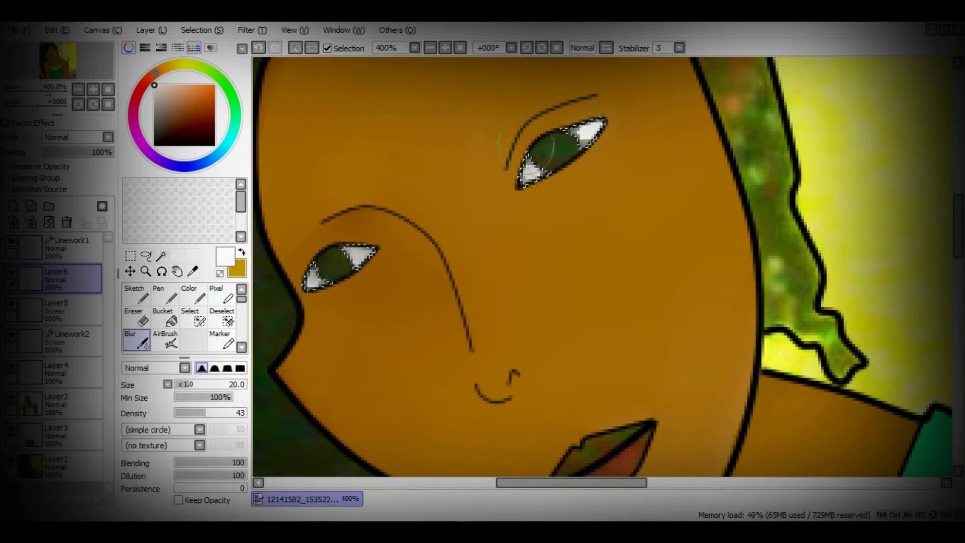
pyautogui.press('n')
pyautogui.press('b')
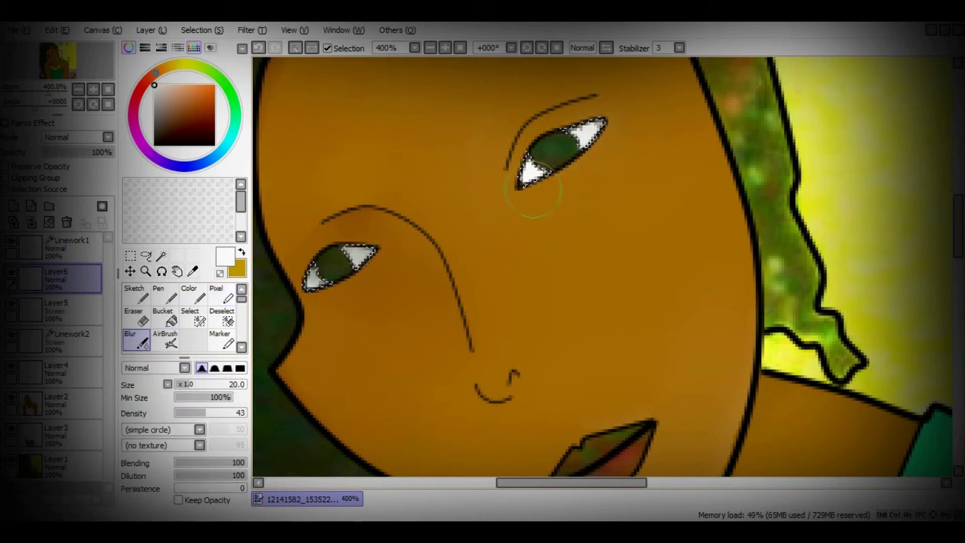
# - Select both irises with the Magic Wand on Linework1 and fill them with black on Layer6 using the Pixel brush
pyautogui.click(332, 261)
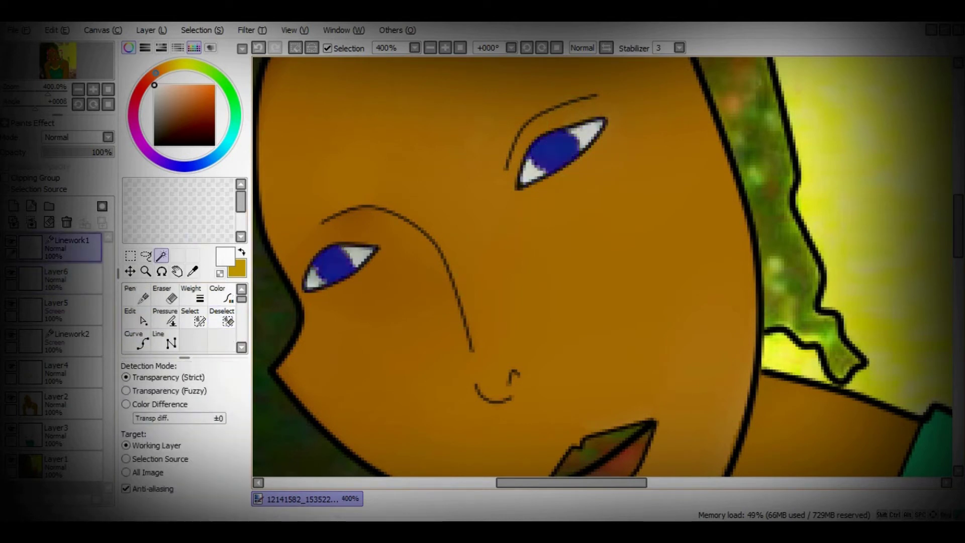
pyautogui.press('n')
pyautogui.click(320, 271)
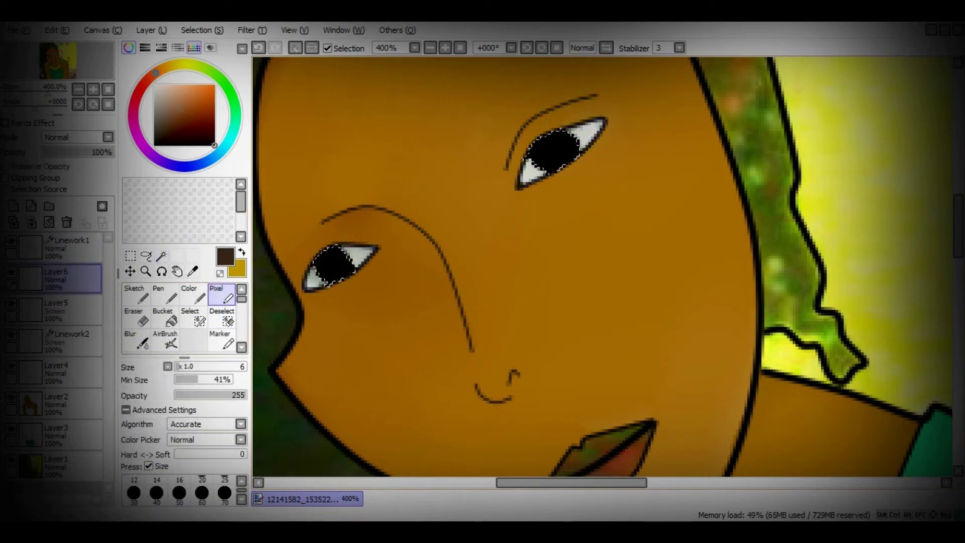
# - Paint gray highlights in both irises with the Pixel brush at size 2 and soften them with the Blur brush
pyautogui.keyDown('alt'); pyautogui.click(326, 261); pyautogui.keyUp('alt')
pyautogui.keyDown('alt'); pyautogui.click(557, 145); pyautogui.keyUp('alt')
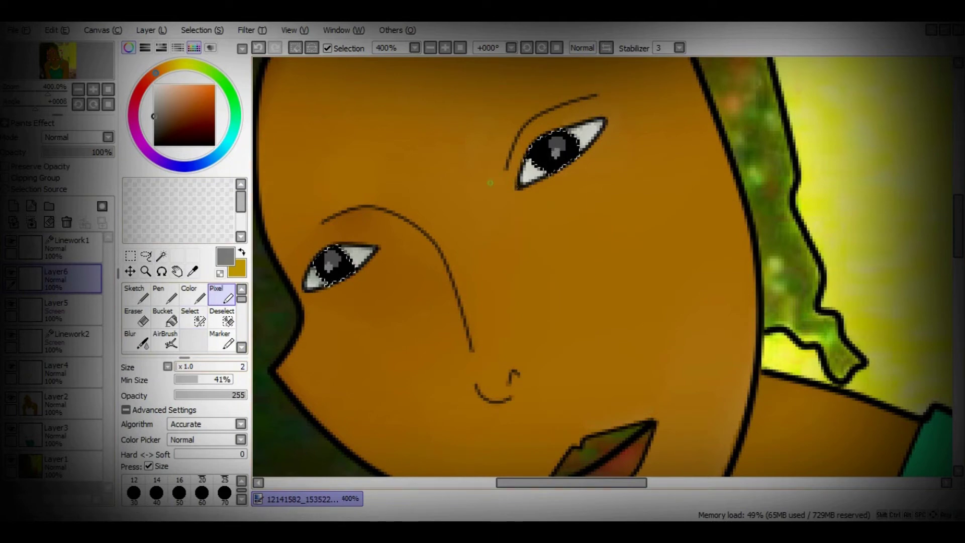
pyautogui.scroll(4, 558, 145)
pyautogui.press('b')
pyautogui.moveTo(560, 282)
pyautogui.mouseDown()
pyautogui.moveTo(541, 320)
pyautogui.moveTo(556, 285)
pyautogui.moveTo(593, 256)
pyautogui.moveTo(533, 251)
pyautogui.moveTo(512, 377)
pyautogui.mouseUp()
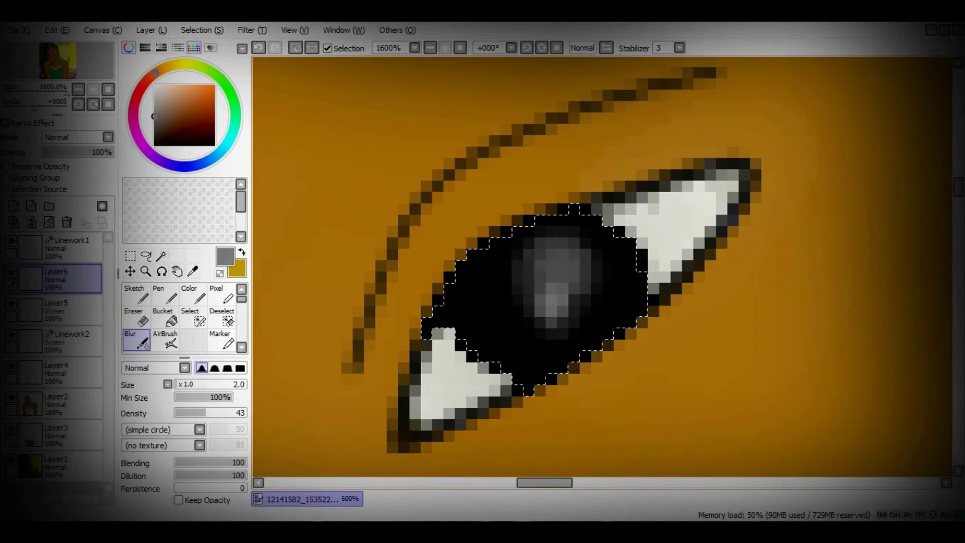
pyautogui.moveTo(301, 402); pyautogui.dragTo(784, 392)
pyautogui.moveTo(311, 382)
pyautogui.mouseDown()
pyautogui.moveTo(553, 302)
pyautogui.moveTo(503, 196)
pyautogui.moveTo(477, 216)
pyautogui.moveTo(497, 165)
pyautogui.moveTo(538, 201)
pyautogui.moveTo(548, 226)
pyautogui.mouseUp()
pyautogui.scroll(-4, 548, 226)
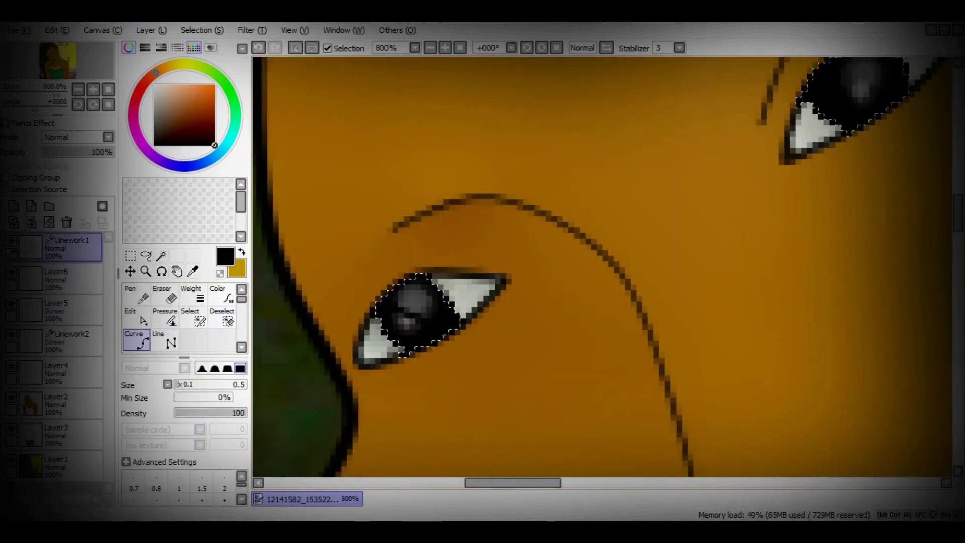
# - Touch up the iris of the left eye on Layer6 with the Eraser reduced to size 4
pyautogui.hscroll(3, 603, 267)
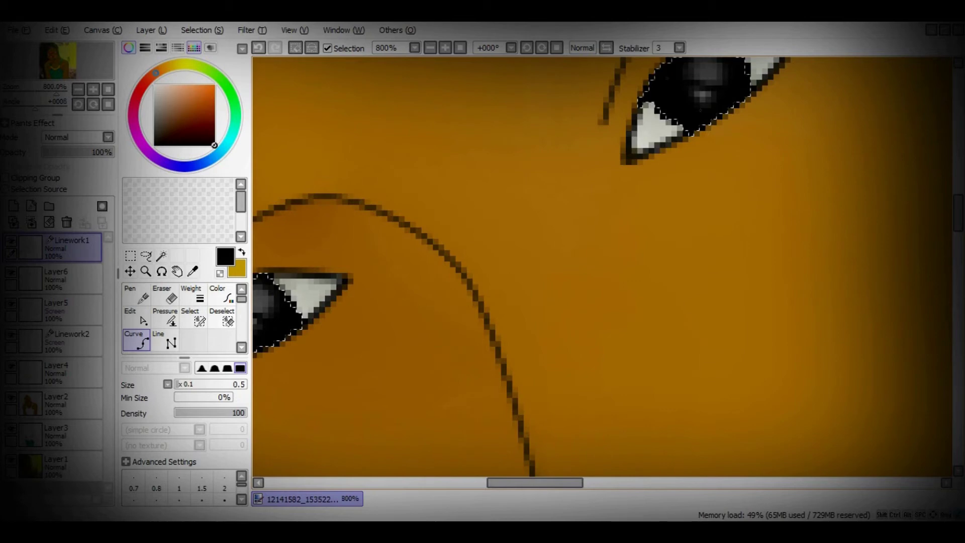
pyautogui.scroll(-10, 603, 266)
pyautogui.click(71, 277)
pyautogui.scroll(8, 498, 256)
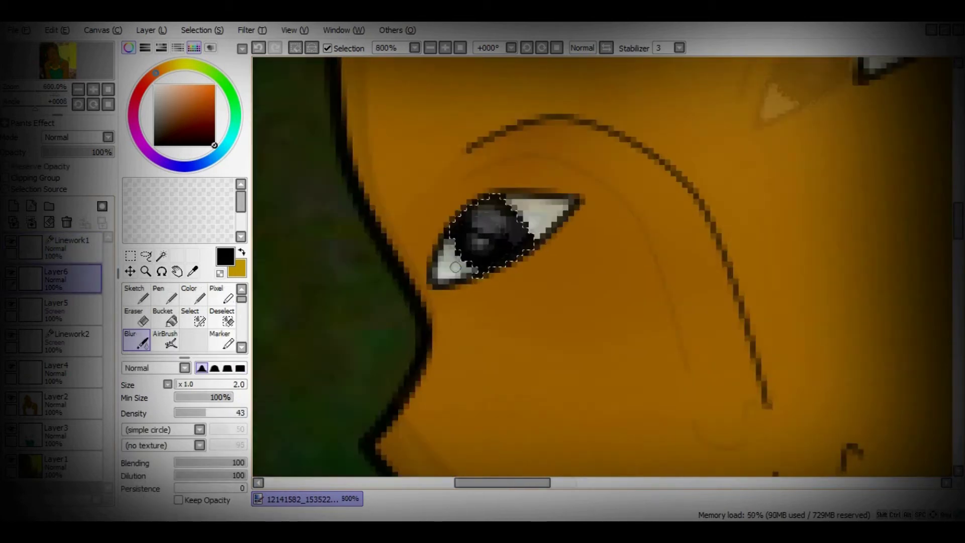
pyautogui.press('[')
pyautogui.press('[')
pyautogui.press('[')
pyautogui.press('[')
pyautogui.press('[')
pyautogui.press('[')
pyautogui.press('[')
pyautogui.press('[')
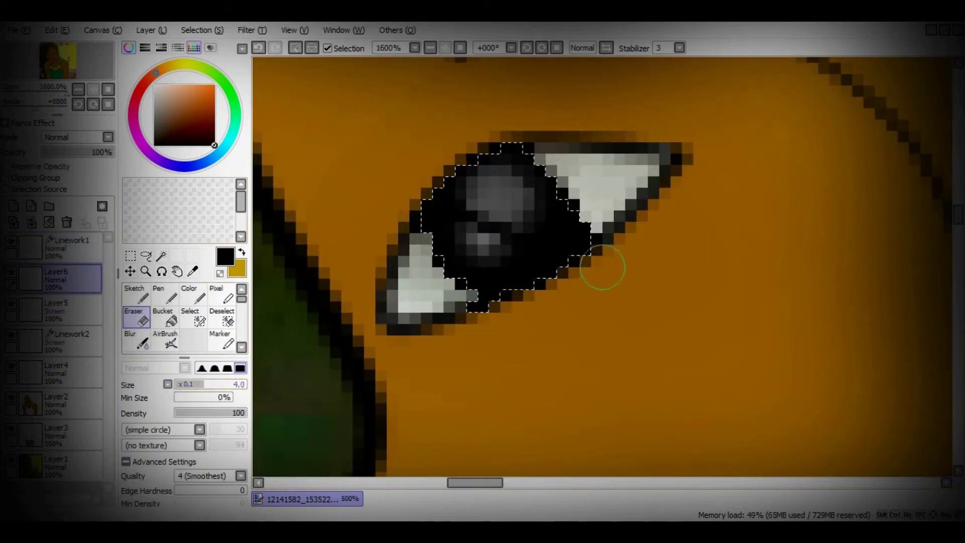
pyautogui.moveTo(469, 227)
pyautogui.mouseDown()
pyautogui.moveTo(449, 214)
pyautogui.moveTo(412, 237)
pyautogui.moveTo(452, 215)
pyautogui.moveTo(523, 248)
pyautogui.moveTo(478, 269)
pyautogui.moveTo(462, 258)
pyautogui.moveTo(489, 273)
pyautogui.moveTo(471, 273)
pyautogui.moveTo(525, 178)
pyautogui.moveTo(453, 192)
pyautogui.moveTo(524, 224)
pyautogui.moveTo(470, 225)
pyautogui.moveTo(484, 176)
pyautogui.moveTo(459, 192)
pyautogui.moveTo(543, 178)
pyautogui.mouseUp()
# - Darken the lower highlight in the right eye's iris with black using the Pixel brush at size 2 and blend it with the Blur brush
pyautogui.click(221, 295)
pyautogui.click(137, 340)
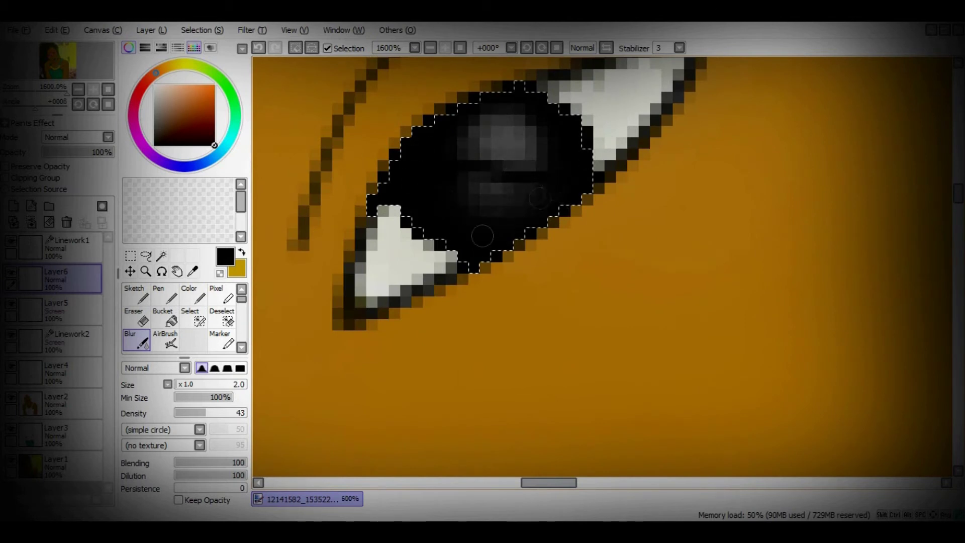
pyautogui.click(221, 294)
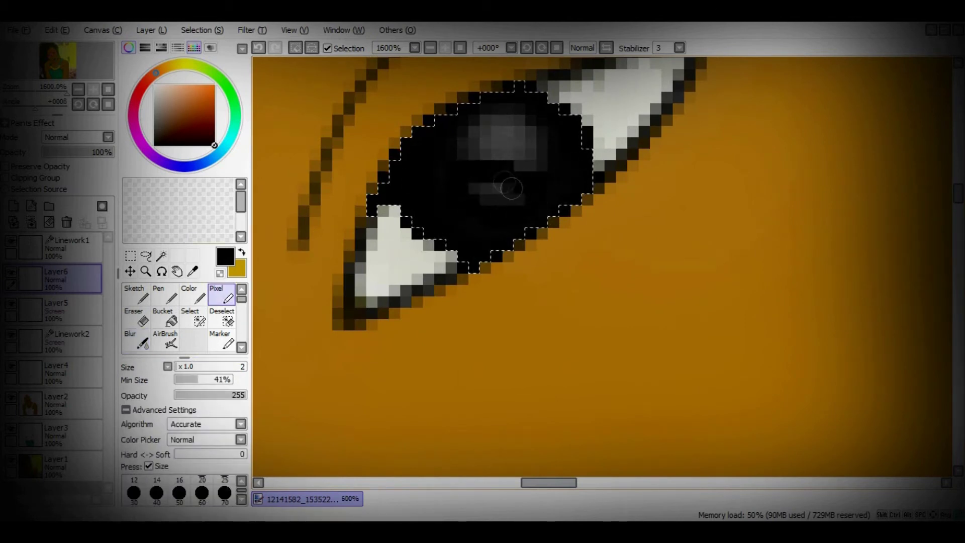
pyautogui.click(136, 340)
pyautogui.moveTo(502, 201); pyautogui.dragTo(488, 223)
pyautogui.scroll(-5, 452, 150)
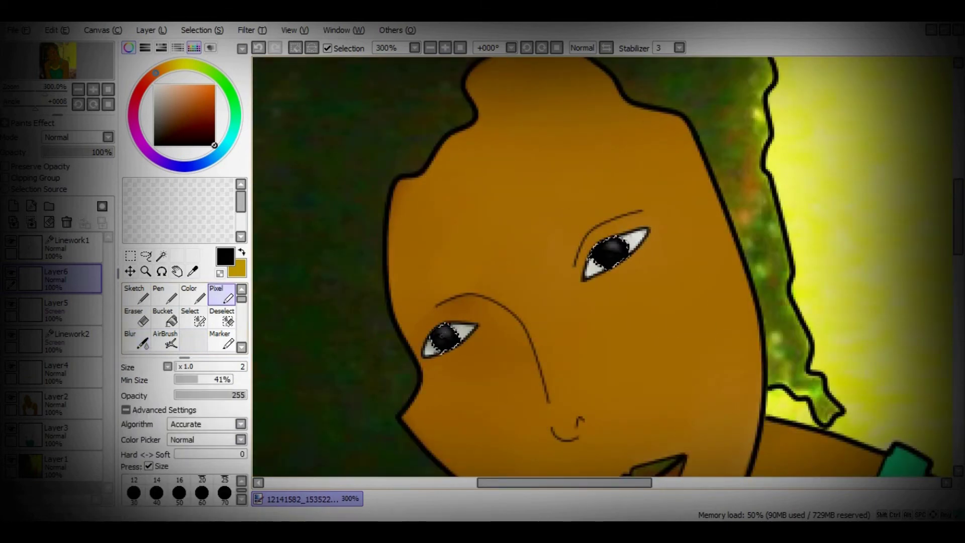
pyautogui.scroll(-1, 604, 266)
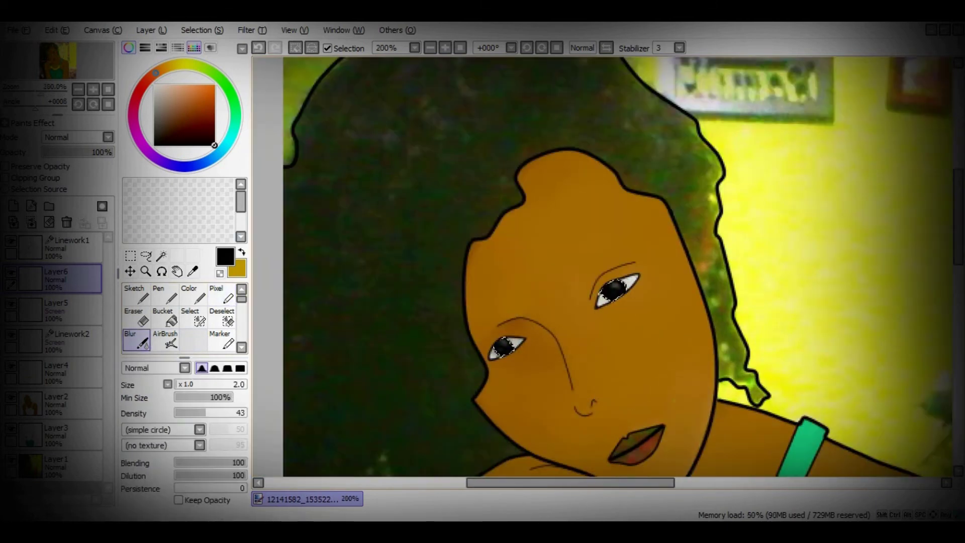
# - Draw both eyebrows on Linework1 with the Curve tool in black at size 2.9
pyautogui.scroll(-2, 603, 266)
pyautogui.click(70, 247)
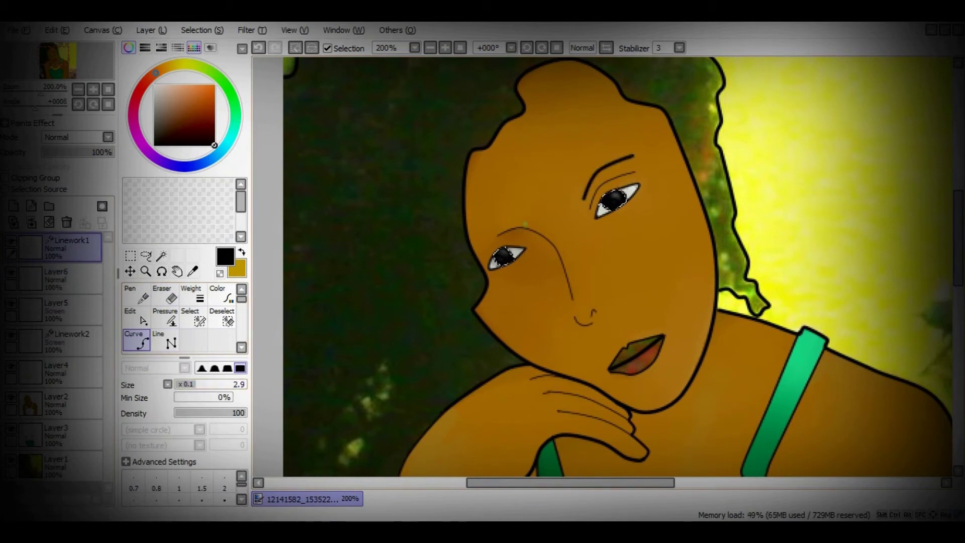
pyautogui.press('ctrl')
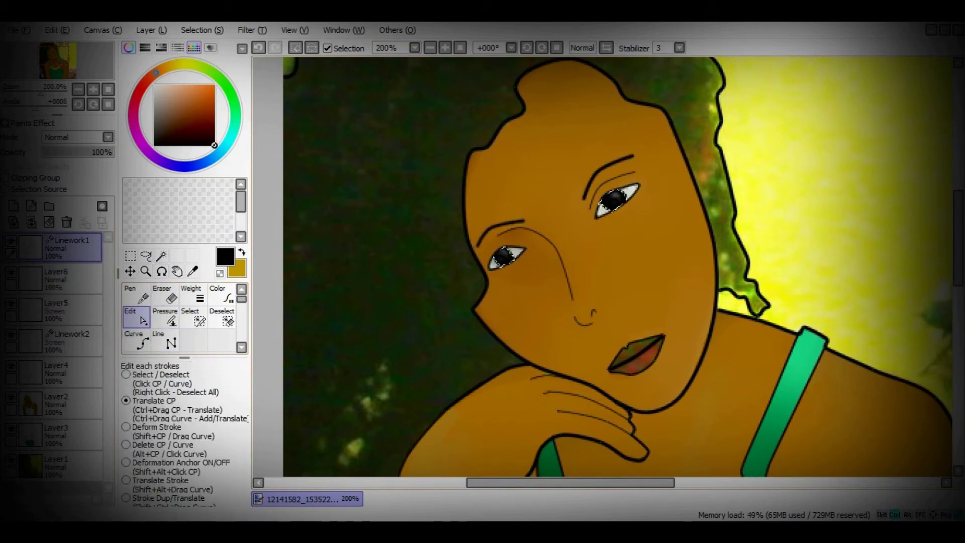
# - Reshape both eyebrows by moving their control points and taper their outer ends with the Pressure tool
pyautogui.click(490, 231)
pyautogui.click(164, 317)
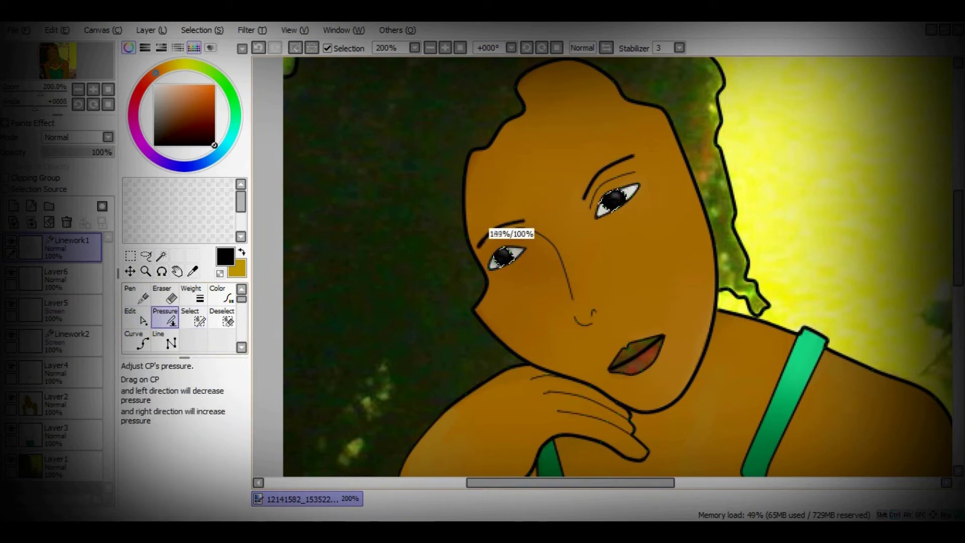
pyautogui.click(634, 156)
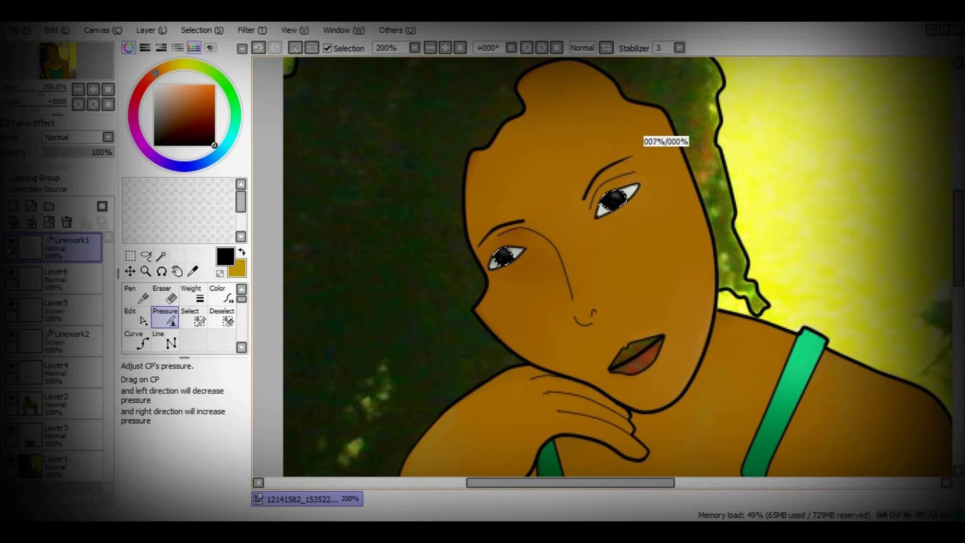
pyautogui.click(136, 318)
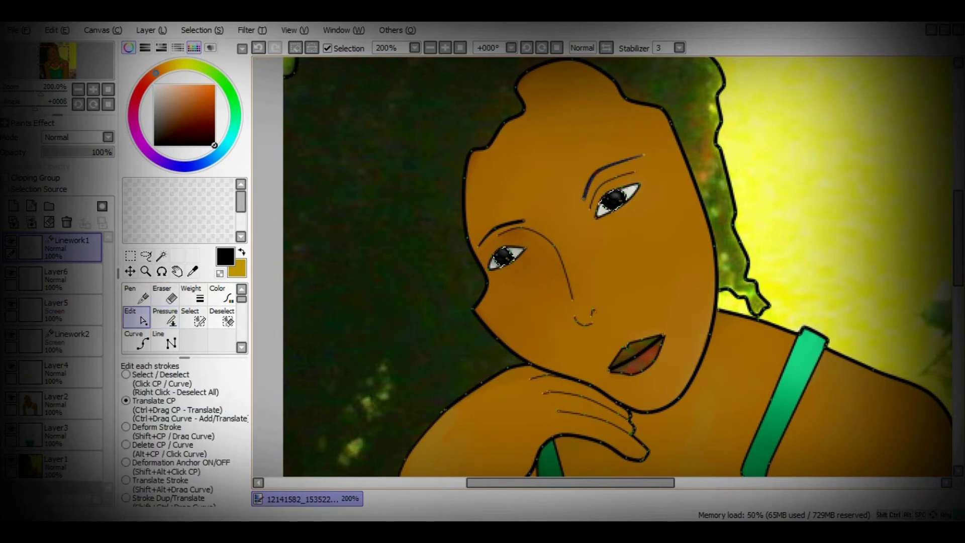
pyautogui.click(165, 317)
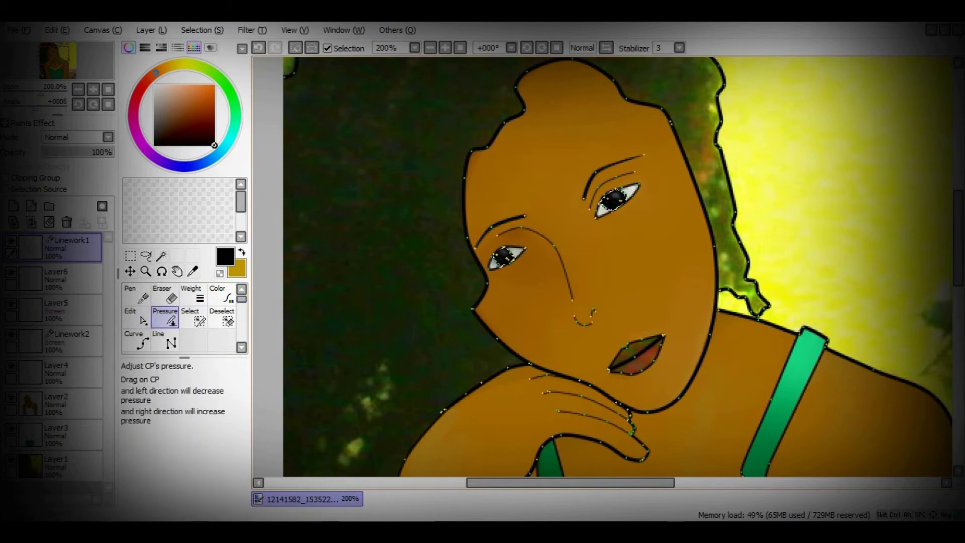
pyautogui.click(136, 317)
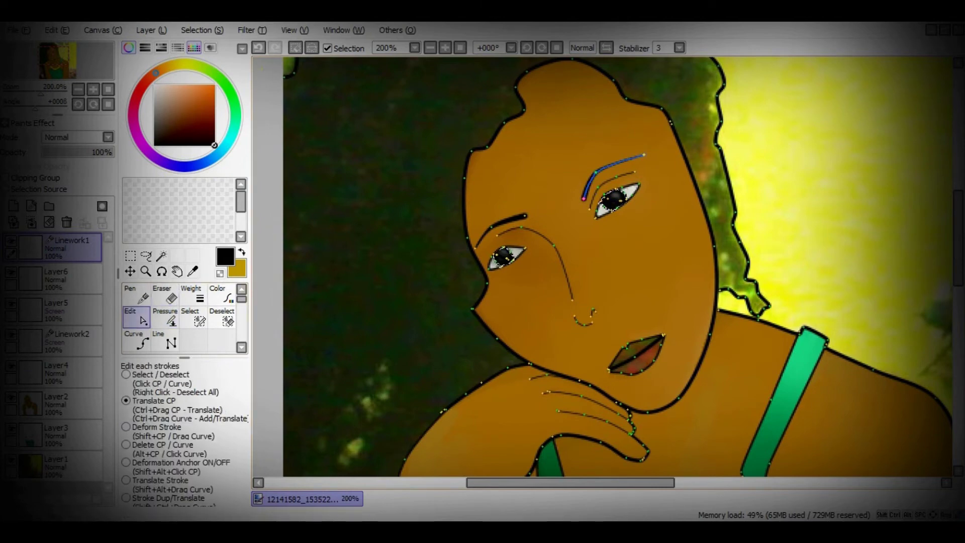
# - Clear the iris selection and select the lip areas on Linework1 with the Magic Wand
pyautogui.click(56, 276)
pyautogui.hotkey('ctrl', 'd')
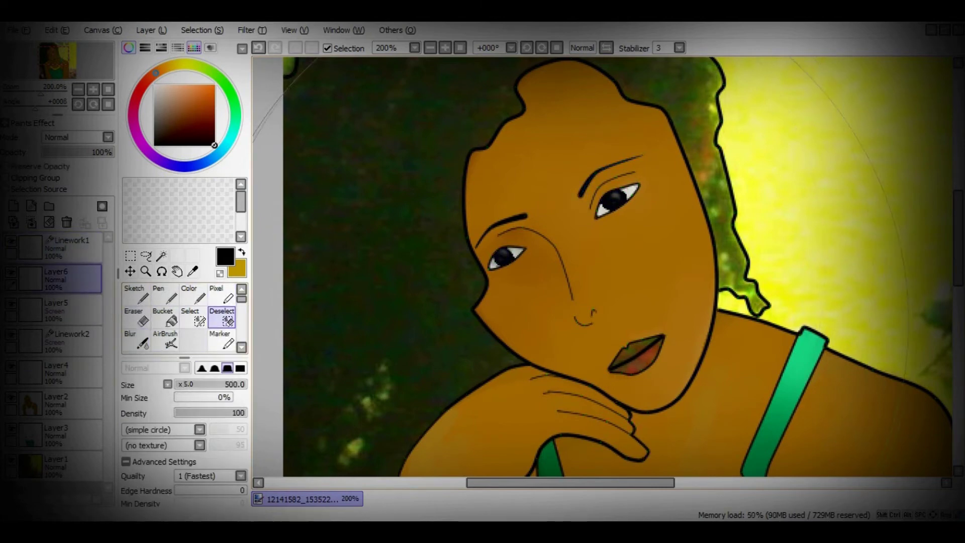
pyautogui.click(162, 255)
pyautogui.click(71, 246)
pyautogui.click(635, 354)
pyautogui.scroll(5, 648, 346)
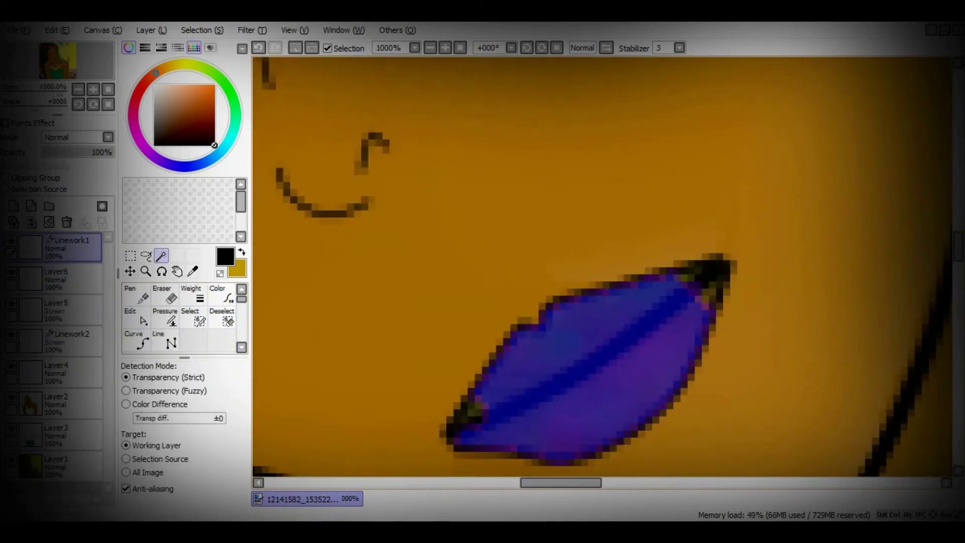
# - Fill the selected lips with dark red on Layer6 using the Pixel brush
pyautogui.click(55, 276)
pyautogui.click(221, 296)
pyautogui.click(203, 118)
pyautogui.moveTo(649, 307)
pyautogui.mouseDown()
pyautogui.moveTo(535, 329)
pyautogui.moveTo(699, 301)
pyautogui.moveTo(669, 352)
pyautogui.moveTo(578, 412)
pyautogui.moveTo(549, 449)
pyautogui.mouseUp()
# - Extend the lip selection from Linework1 into the corners, shade the lips on Layer6 with lighter and darker reds, and blend with the Blur brush
pyautogui.click(71, 246)
pyautogui.click(161, 255)
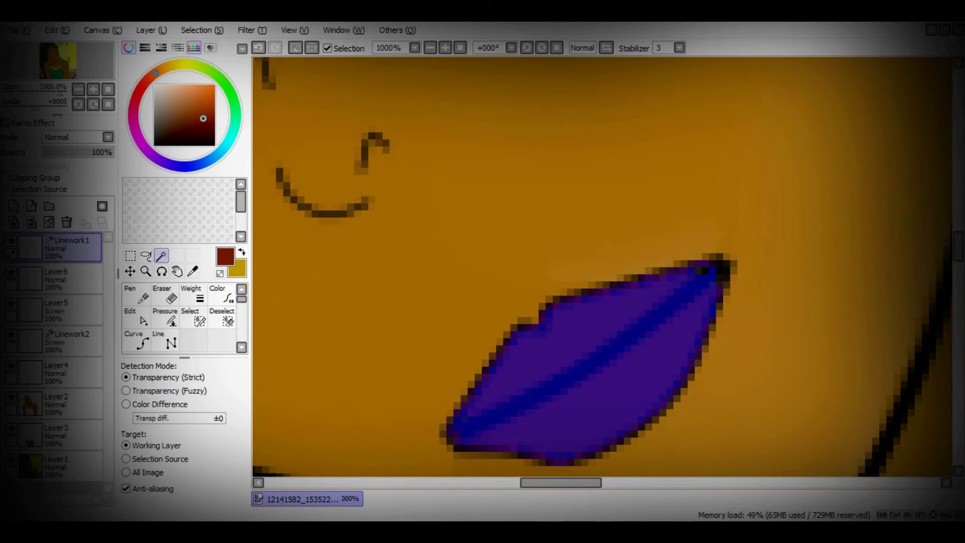
pyautogui.click(55, 277)
pyautogui.click(221, 296)
pyautogui.keyDown('alt'); pyautogui.click(496, 435); pyautogui.keyUp('alt')
pyautogui.moveTo(496, 435)
pyautogui.mouseDown()
pyautogui.moveTo(640, 346)
pyautogui.moveTo(655, 311)
pyautogui.moveTo(537, 366)
pyautogui.mouseUp()
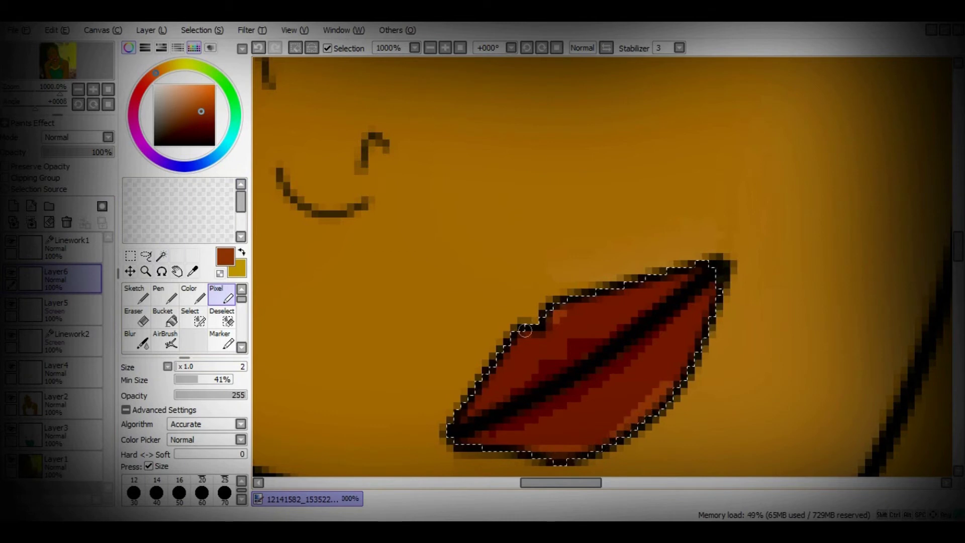
pyautogui.press('b')
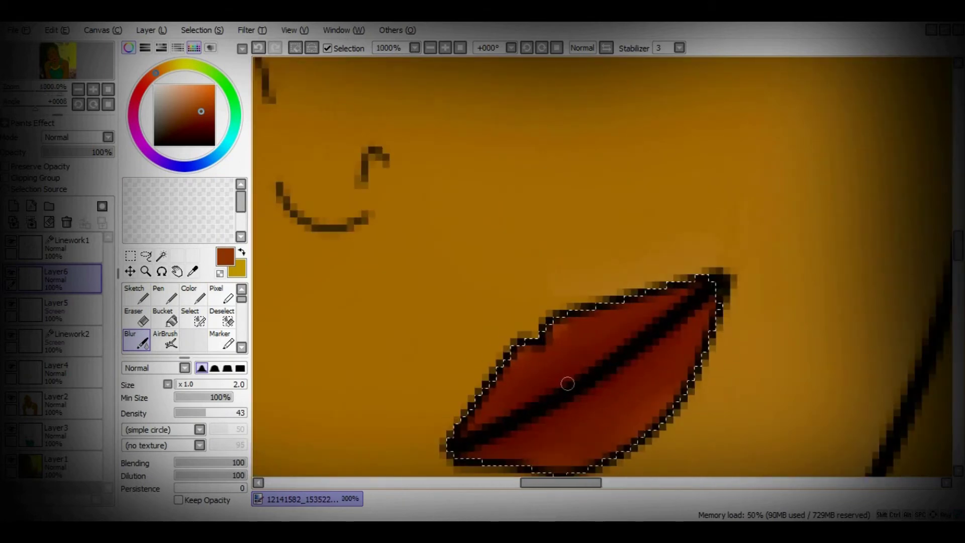
# - Erase the thick line between the lips on Linework1 with the Eraser reduced to size 2
pyautogui.click(71, 246)
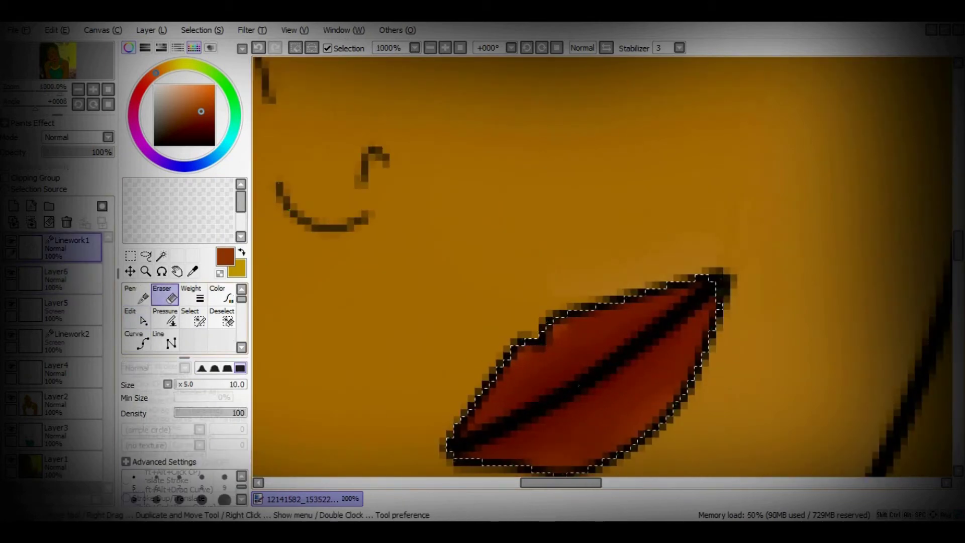
pyautogui.moveTo(507, 429); pyautogui.dragTo(648, 352)
pyautogui.press('[')
pyautogui.press('[')
pyautogui.press('[')
pyautogui.press('[')
pyautogui.press('[')
pyautogui.click(167, 384)
pyautogui.click(186, 402)
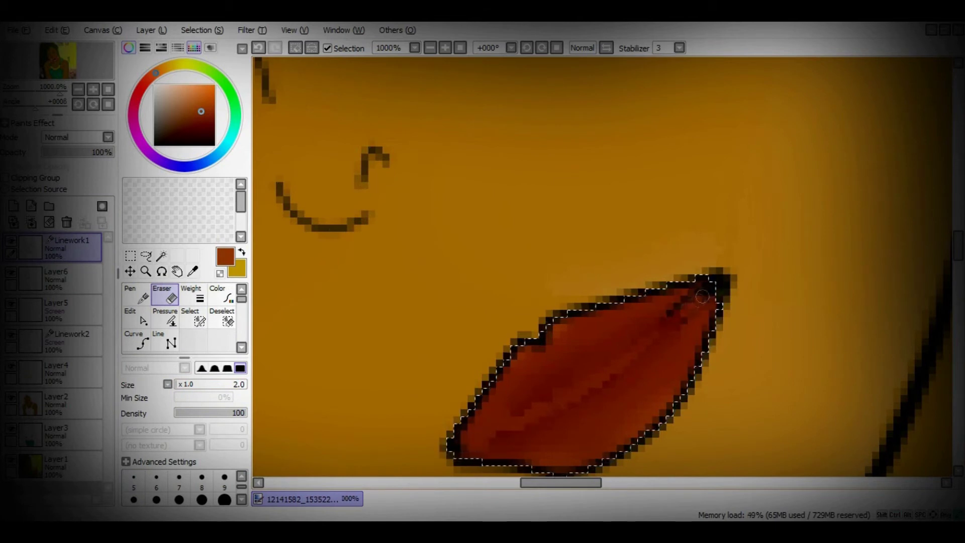
# - Redraw a thinner black line between the lips with the Curve tool at size 1.1 and adjust its control points
pyautogui.click(136, 341)
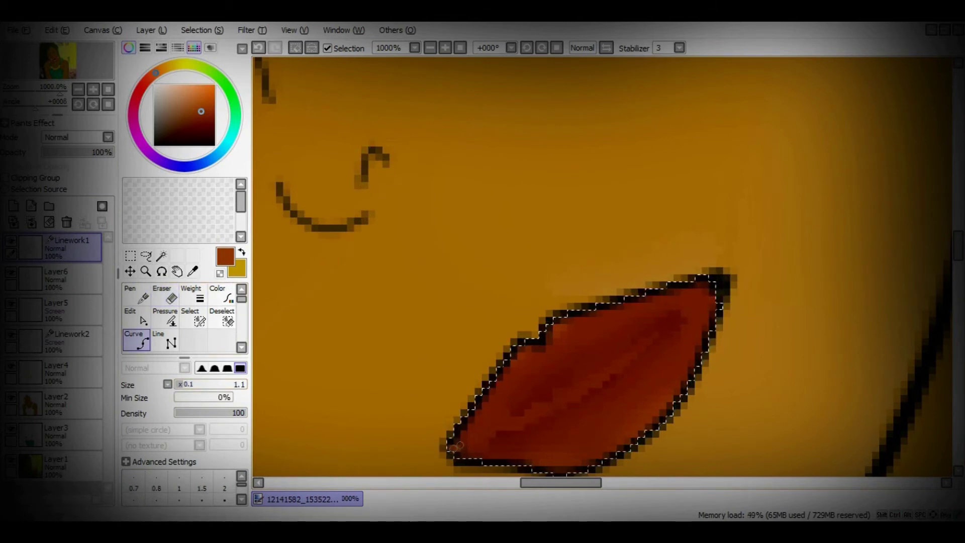
pyautogui.click(136, 318)
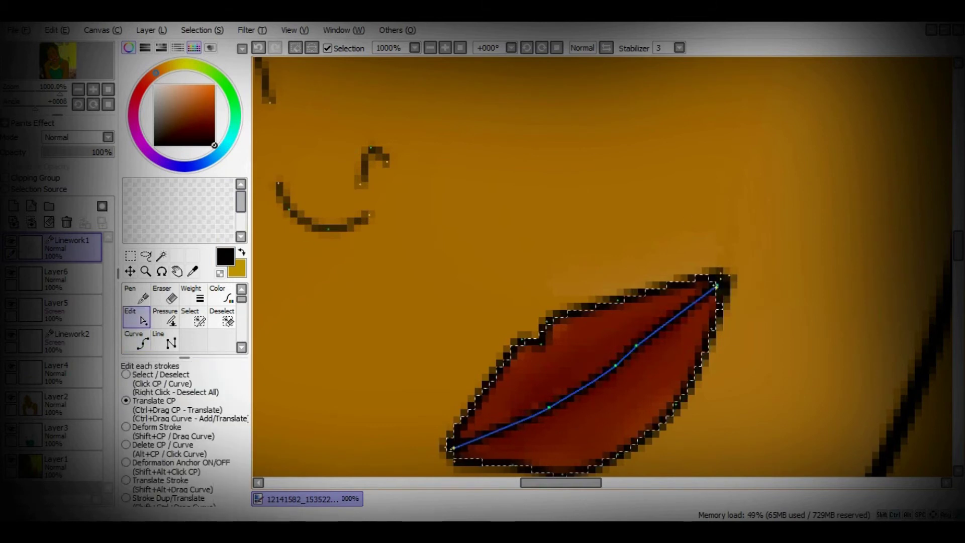
pyautogui.scroll(-2, 569, 375)
pyautogui.scroll(3, 578, 372)
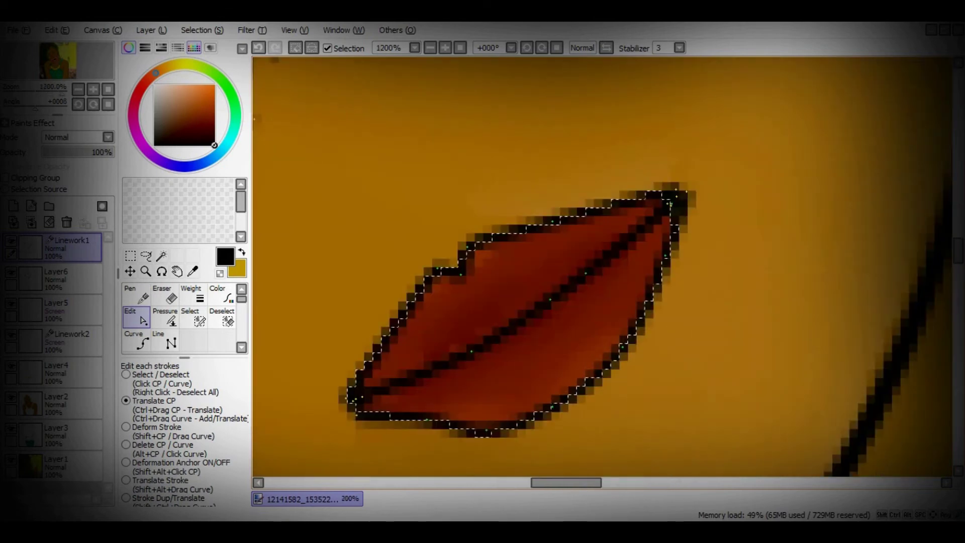
# - Adjust the pressure along the new line between the lips and clear the lip selection
pyautogui.click(165, 318)
pyautogui.moveTo(492, 331); pyautogui.dragTo(576, 276)
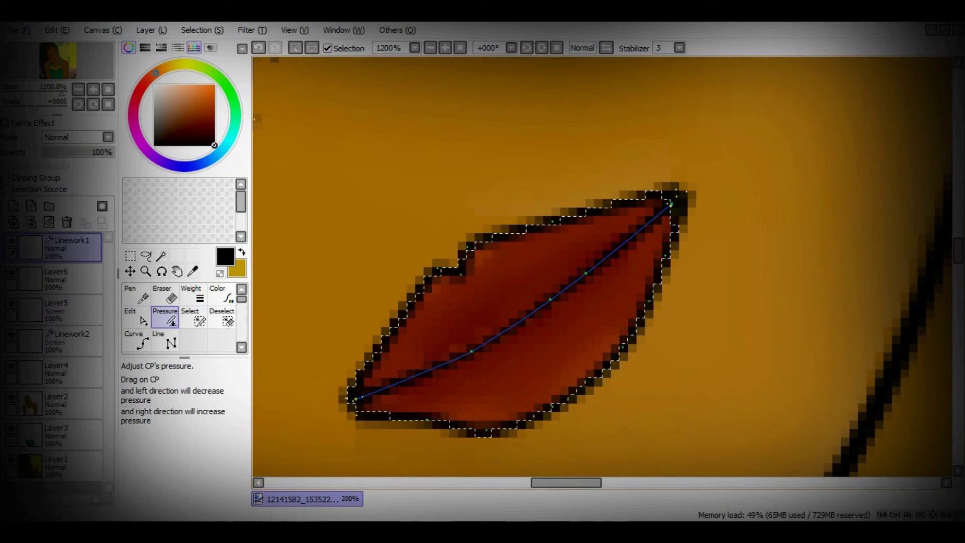
pyautogui.scroll(-2, 618, 382)
pyautogui.scroll(-4, 568, 352)
pyautogui.click(136, 297)
pyautogui.click(222, 318)
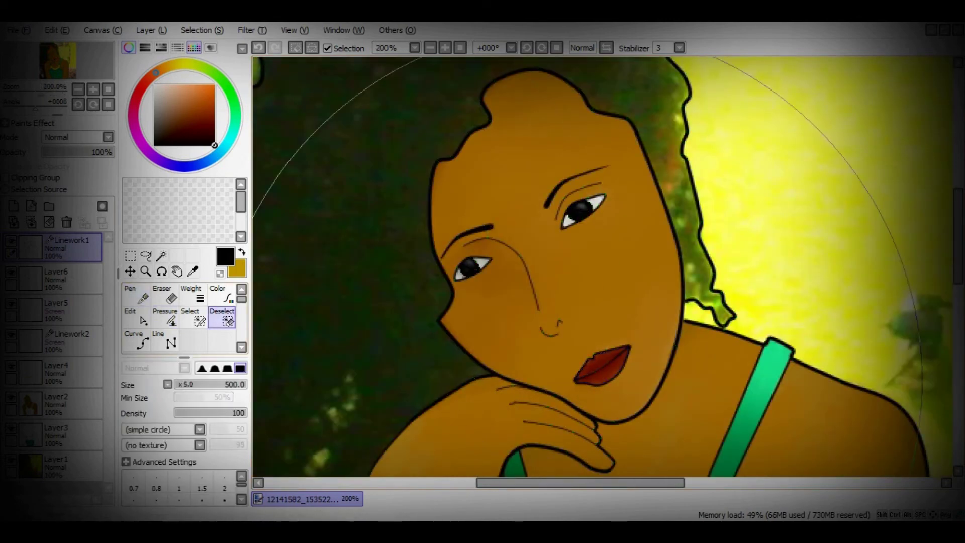
# - Select the hair area from Linework1 with the Magic Wand and fill it with dark reddish brown on new Layer7 using the Pixel brush
pyautogui.scroll(-3, 568, 381)
pyautogui.scroll(2, 568, 381)
pyautogui.scroll(-2, 804, 282)
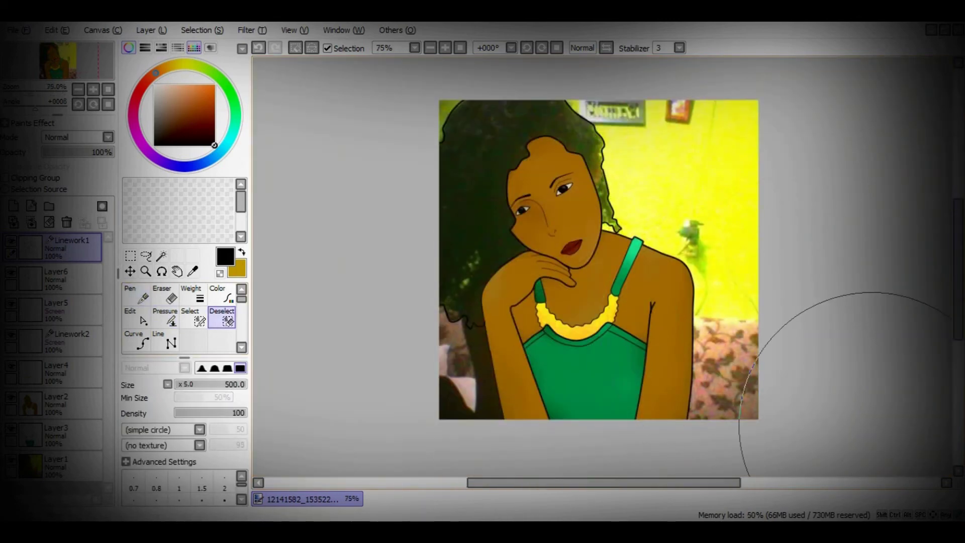
pyautogui.click(161, 256)
pyautogui.click(482, 166)
pyautogui.click(71, 277)
pyautogui.click(206, 138)
pyautogui.moveTo(156, 73); pyautogui.dragTo(162, 69)
pyautogui.click(222, 295)
pyautogui.moveTo(508, 251)
pyautogui.mouseDown()
pyautogui.moveTo(497, 211)
pyautogui.moveTo(459, 155)
pyautogui.moveTo(604, 201)
pyautogui.moveTo(457, 311)
pyautogui.mouseUp()
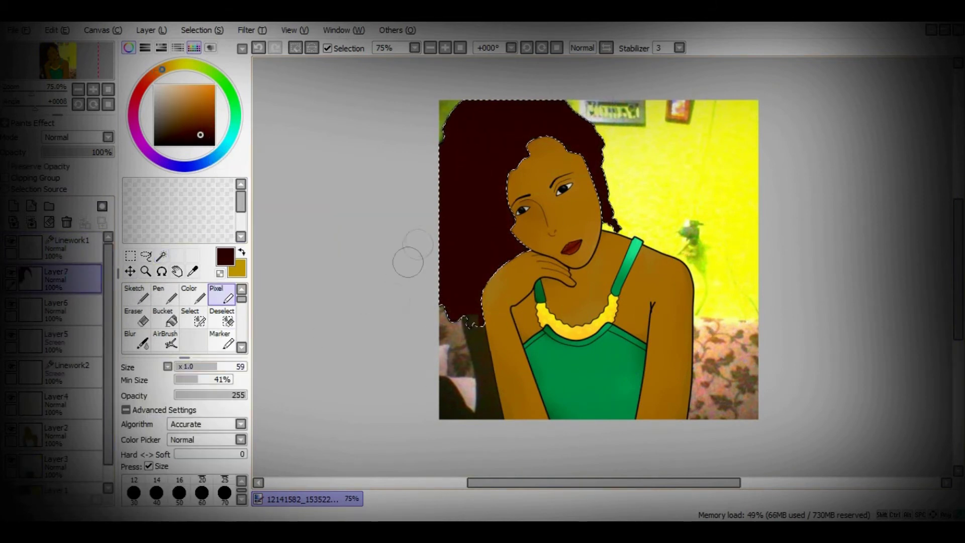
# - Shade the hair on Layer7 with darker and lighter browns using the Pixel brush at size 59
pyautogui.moveTo(472, 241); pyautogui.dragTo(467, 146)
pyautogui.moveTo(185, 134); pyautogui.dragTo(174, 135)
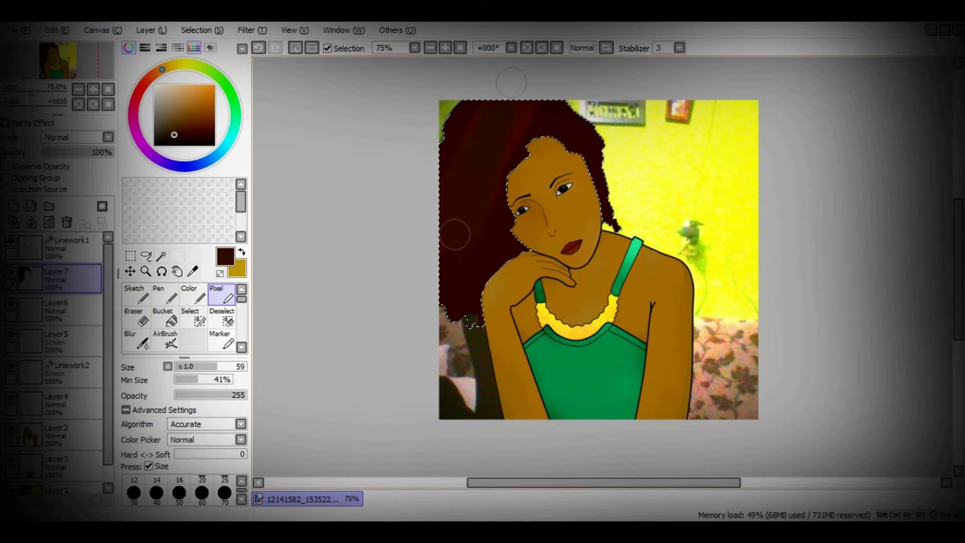
pyautogui.moveTo(508, 252)
pyautogui.mouseDown()
pyautogui.moveTo(578, 121)
pyautogui.moveTo(502, 261)
pyautogui.mouseUp()
pyautogui.moveTo(452, 150)
pyautogui.mouseDown()
pyautogui.moveTo(518, 226)
pyautogui.moveTo(608, 211)
pyautogui.mouseUp()
pyautogui.moveTo(503, 251)
pyautogui.mouseDown()
pyautogui.moveTo(568, 126)
pyautogui.moveTo(513, 201)
pyautogui.mouseUp()
pyautogui.keyDown('alt'); pyautogui.click(465, 311); pyautogui.keyUp('alt')
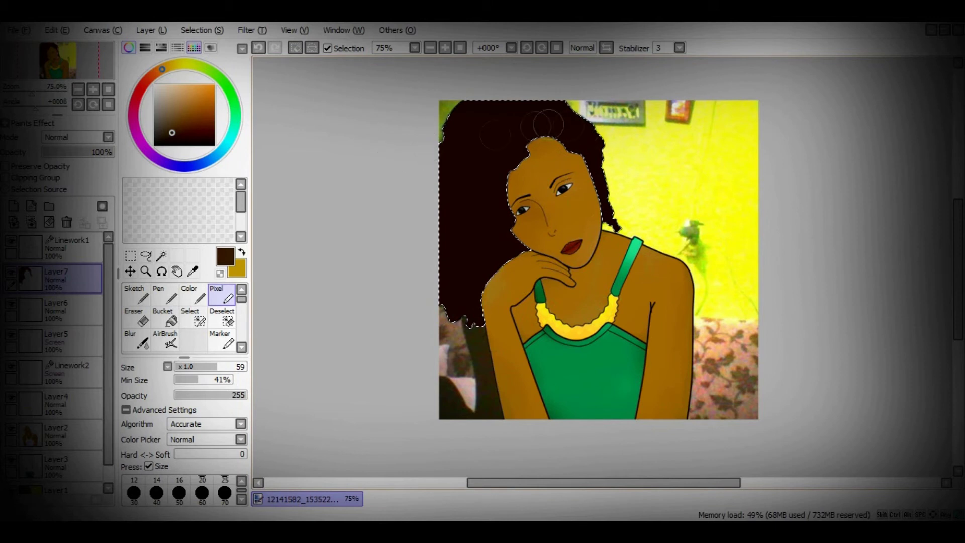
pyautogui.keyDown('alt'); pyautogui.click(496, 271); pyautogui.keyUp('alt')
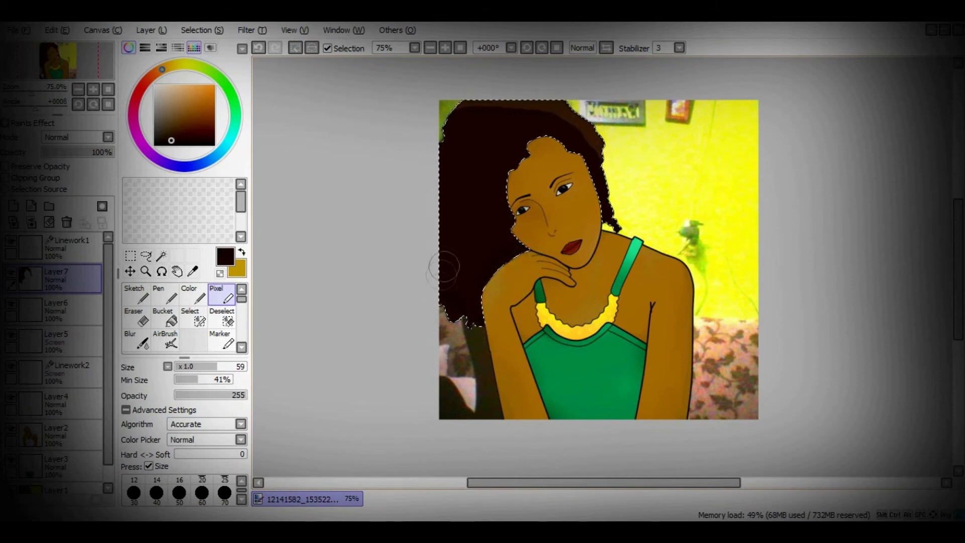
# - Blend the hair shades on Layer7 with the Blur brush, adding lighter brown tones between the blurring passes
pyautogui.press('b')
pyautogui.moveTo(465, 315); pyautogui.dragTo(473, 285)
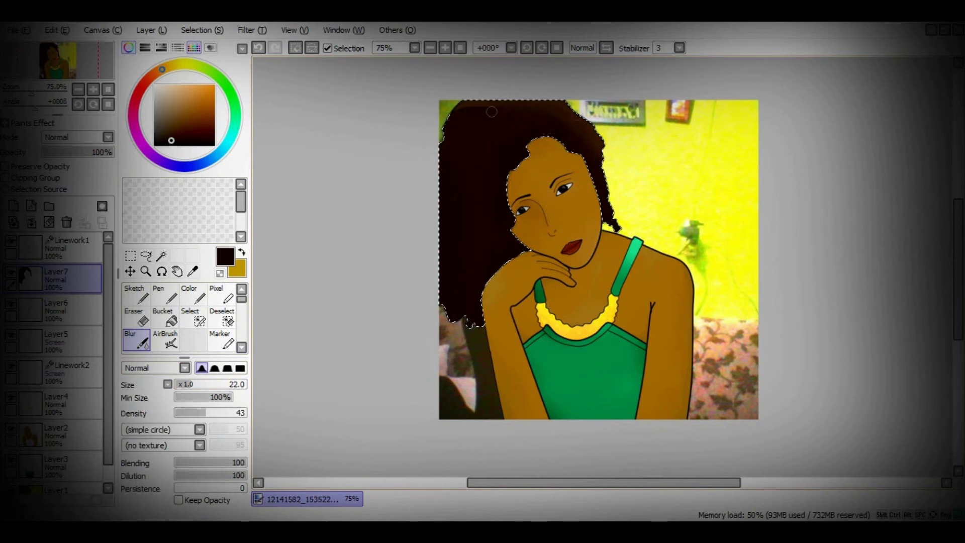
pyautogui.press('b')
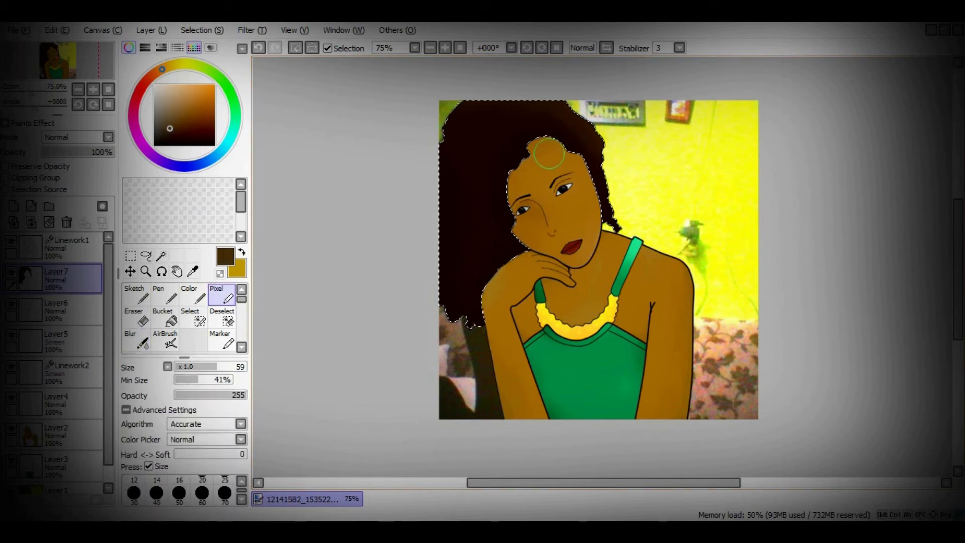
pyautogui.press('b')
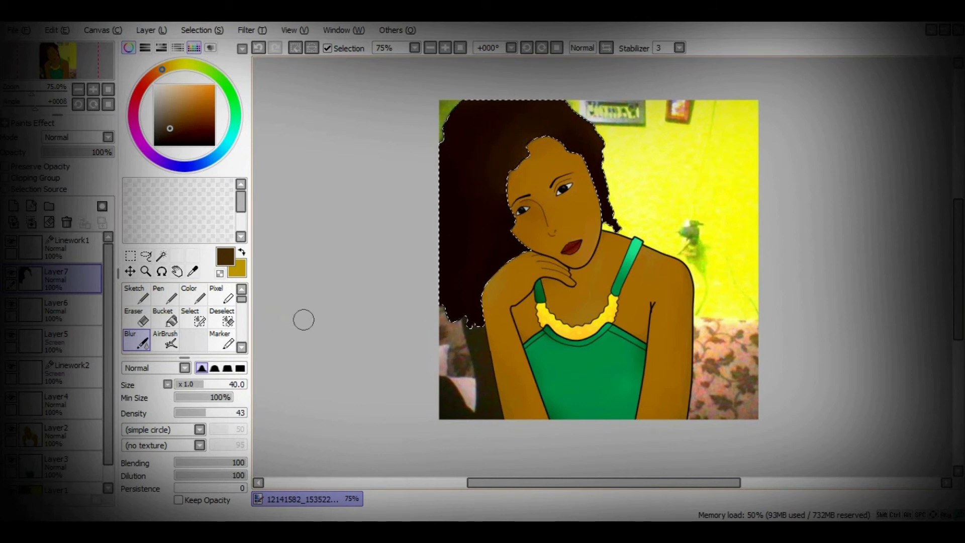
# - Dab small black texture spots over the hair on new Layer8 with the Pixel brush at size 19
pyautogui.click(13, 206)
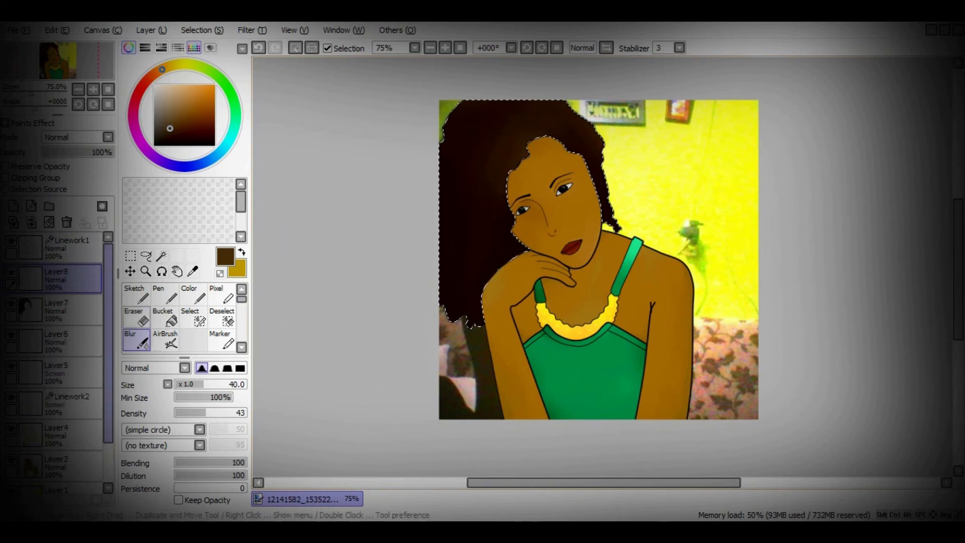
pyautogui.click(169, 140)
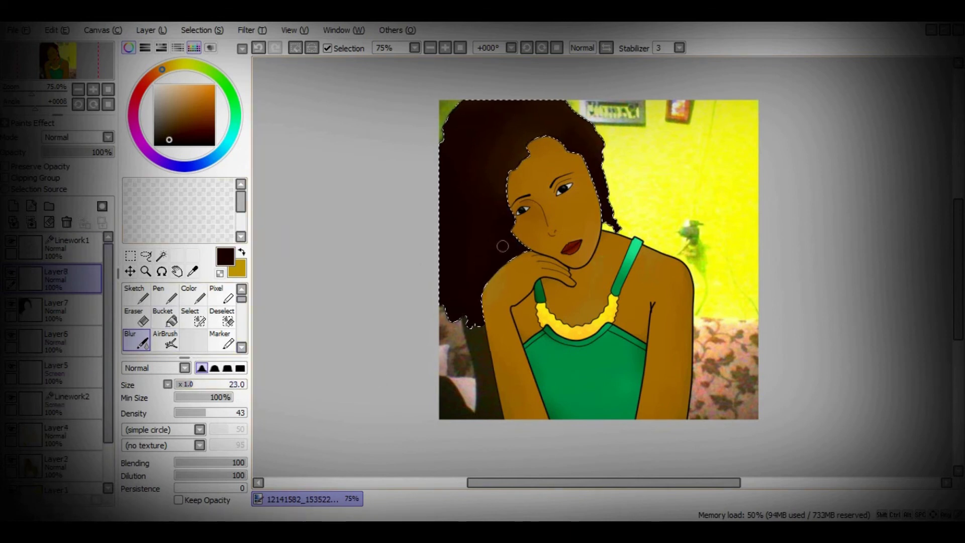
pyautogui.click(222, 294)
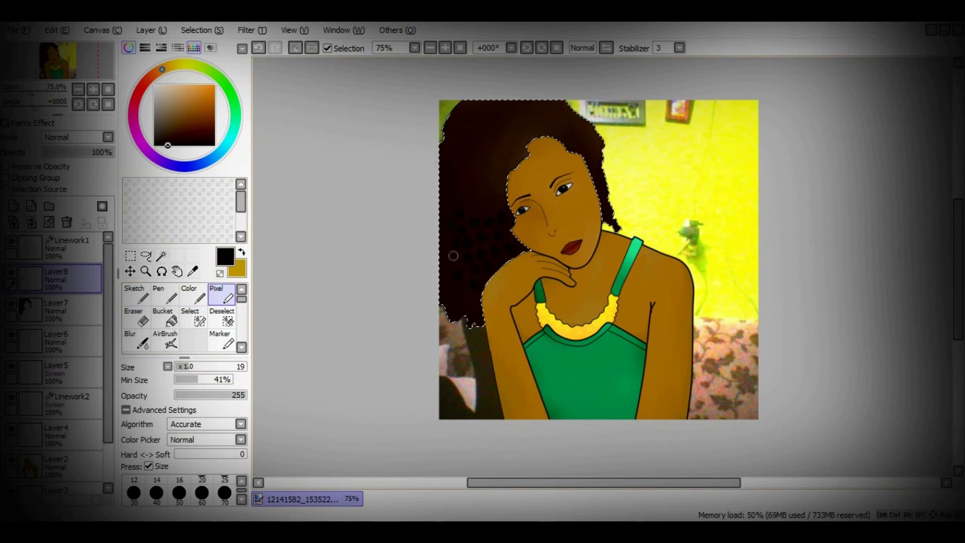
# - Try Luminosity for Layer8, and settle on the Overlay blending mode at 12% opacity
pyautogui.click(108, 137)
pyautogui.click(75, 182)
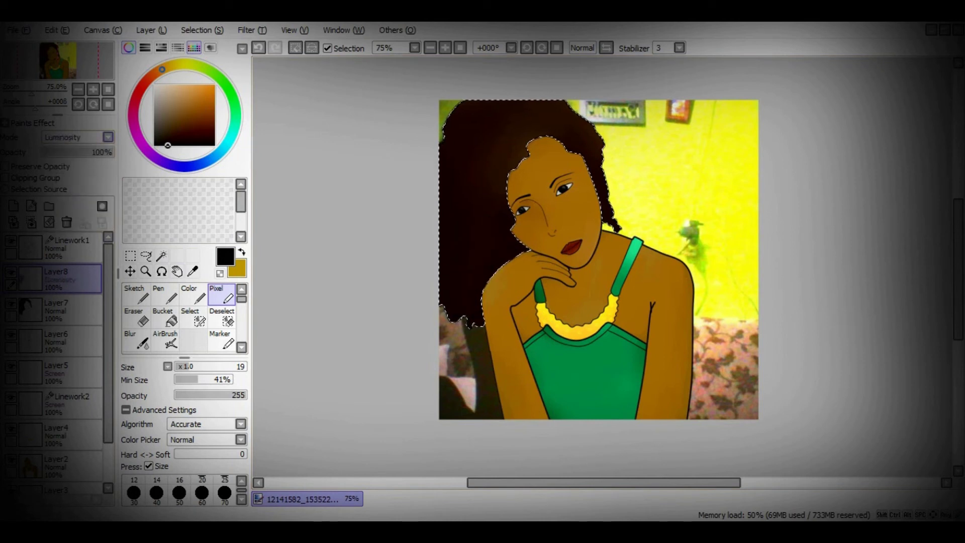
pyautogui.click(108, 137)
pyautogui.click(59, 182)
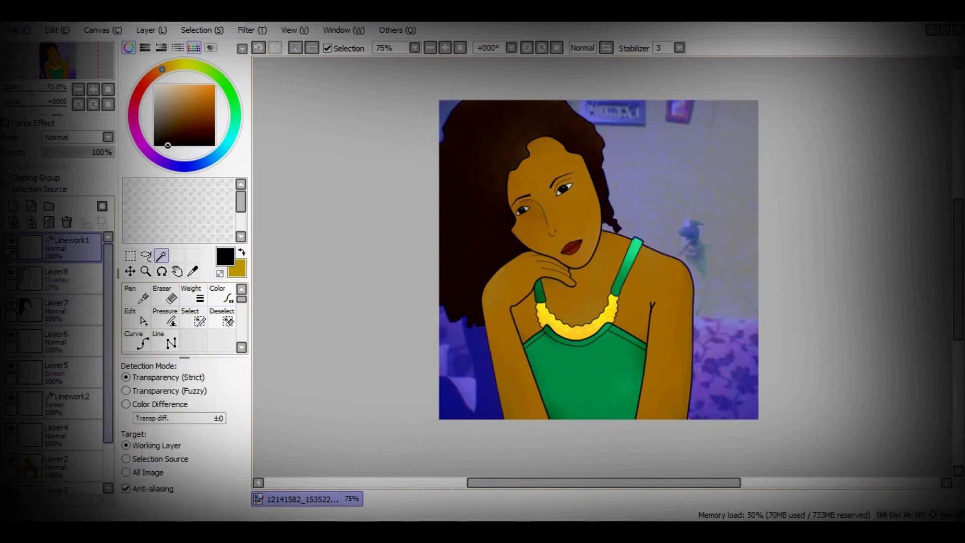
# - Select the background around the figure and paint its lower part near-black on new Layer9, above Layer1, with the Pixel brush
pyautogui.scroll(-2, 67, 357)
pyautogui.click(55, 475)
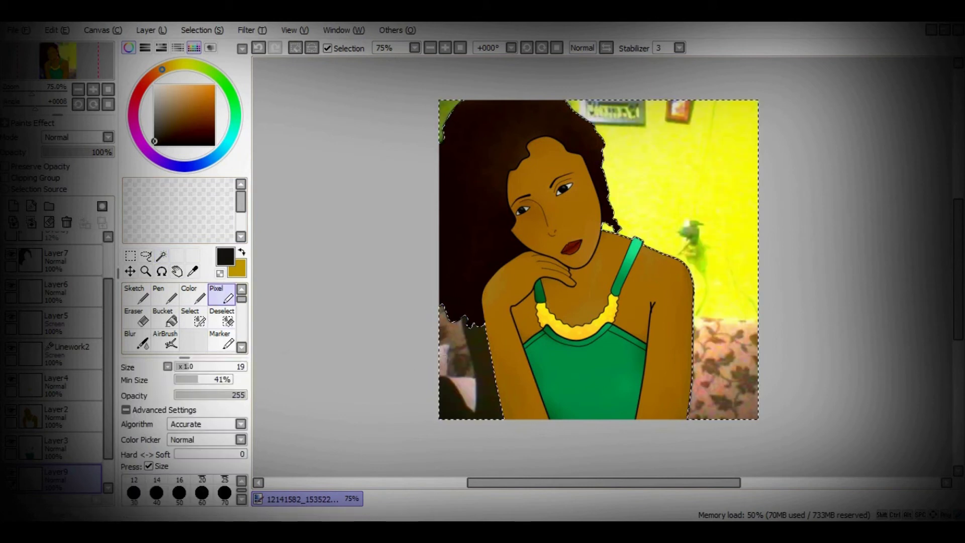
pyautogui.moveTo(744, 417); pyautogui.dragTo(472, 392)
pyautogui.moveTo(723, 372); pyautogui.dragTo(463, 372)
pyautogui.moveTo(724, 327); pyautogui.dragTo(478, 352)
pyautogui.moveTo(723, 291); pyautogui.dragTo(492, 322)
# - Paint the upper background as a night sky on new Layer10, using streaks of lighter and darker navy blue
pyautogui.hotkey('ctrl', 'shift', 'n')
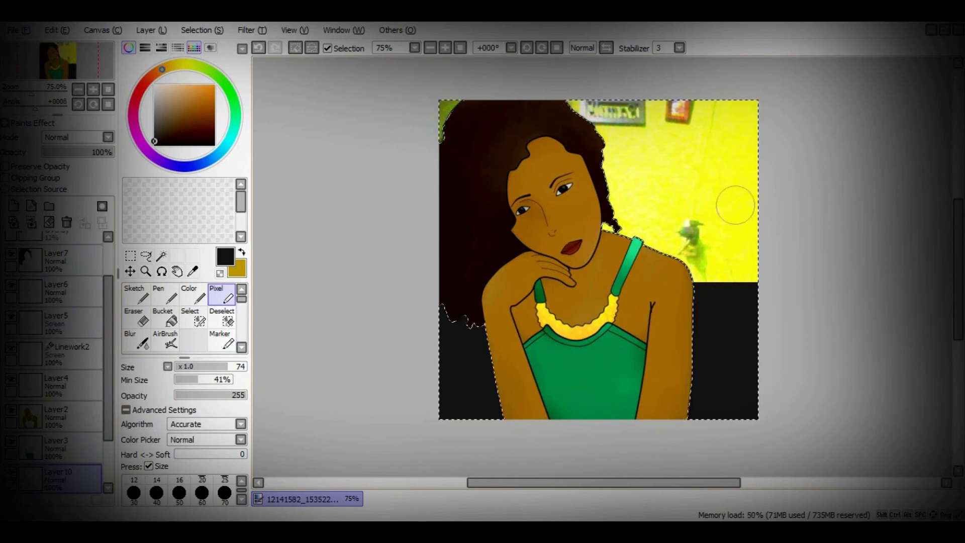
pyautogui.click(194, 165)
pyautogui.click(170, 132)
pyautogui.moveTo(653, 110)
pyautogui.mouseDown()
pyautogui.moveTo(764, 209)
pyautogui.moveTo(796, 206)
pyautogui.mouseUp()
pyautogui.click(181, 138)
pyautogui.moveTo(608, 156); pyautogui.dragTo(679, 261)
# - Blend the navy streaks of the sky on Layer10 with the Blur brush at size 23
pyautogui.click(137, 341)
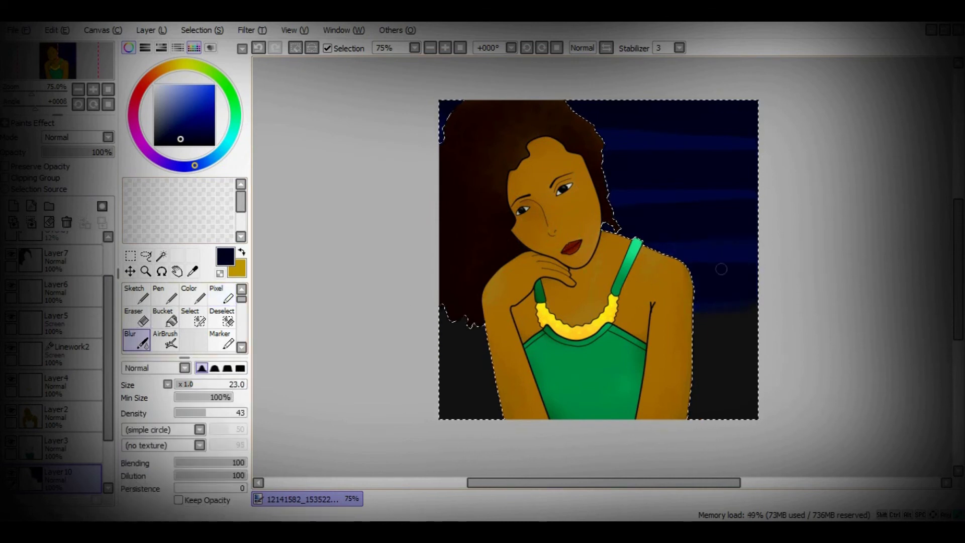
pyautogui.moveTo(507, 146); pyautogui.dragTo(724, 130)
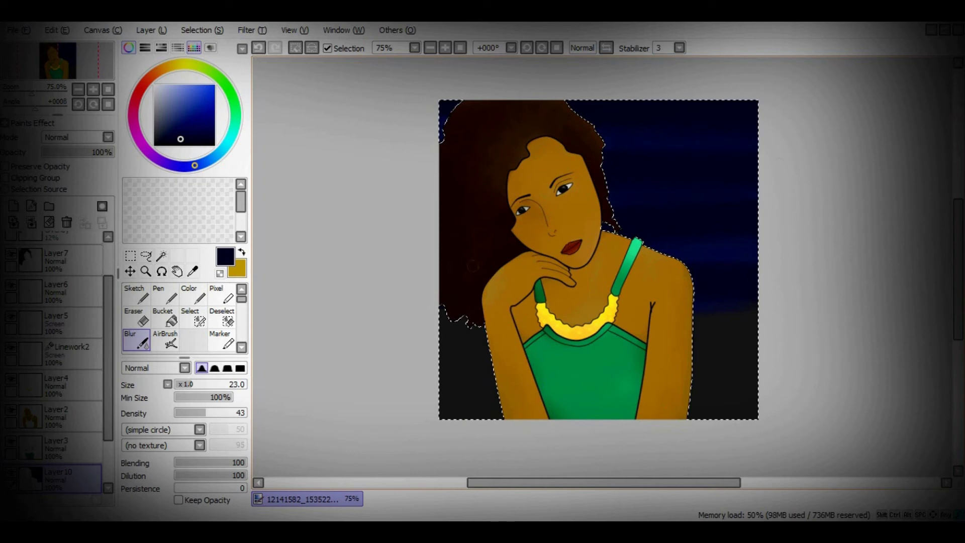
pyautogui.keyDown('alt'); pyautogui.click(611, 221); pyautogui.keyUp('alt')
pyautogui.press('p')
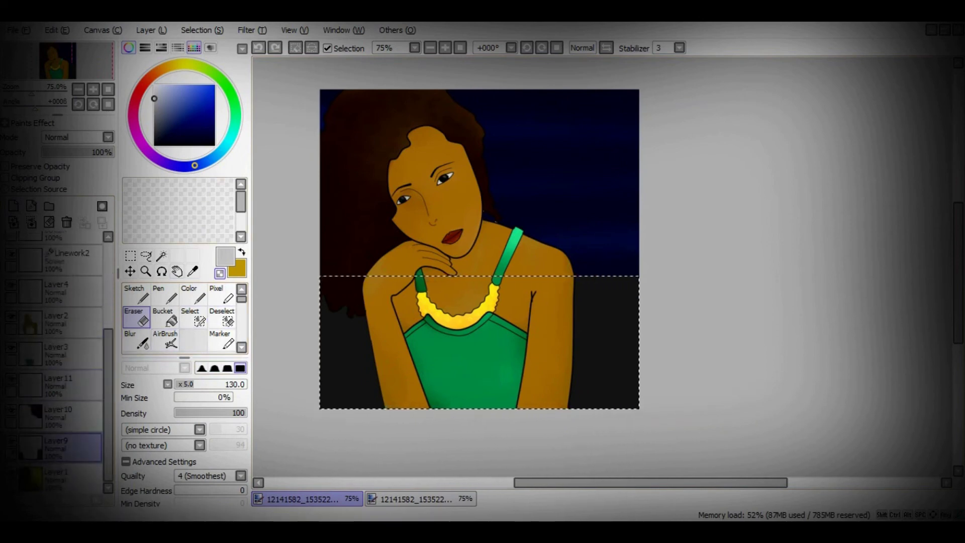
# - Paint the rectangular selection across the lower background solid black on Layer9 and clear the selection
pyautogui.press('p')
pyautogui.moveTo(603, 312)
pyautogui.mouseDown()
pyautogui.moveTo(301, 302)
pyautogui.moveTo(332, 322)
pyautogui.mouseUp()
pyautogui.moveTo(578, 302)
pyautogui.mouseDown()
pyautogui.moveTo(597, 297)
pyautogui.moveTo(347, 352)
pyautogui.mouseUp()
pyautogui.scroll(3, 538, 254)
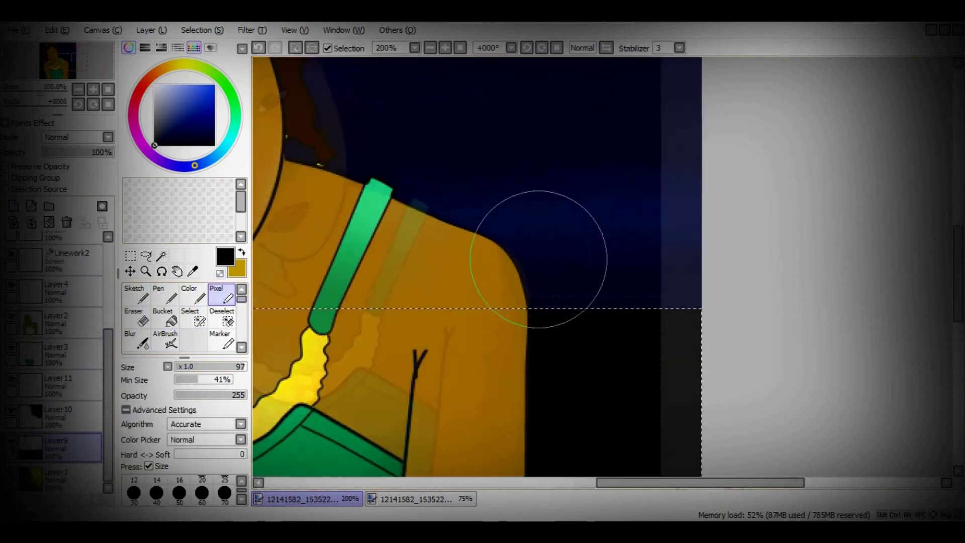
pyautogui.scroll(-1, 538, 254)
pyautogui.press('d')
pyautogui.scroll(-2, 473, 352)
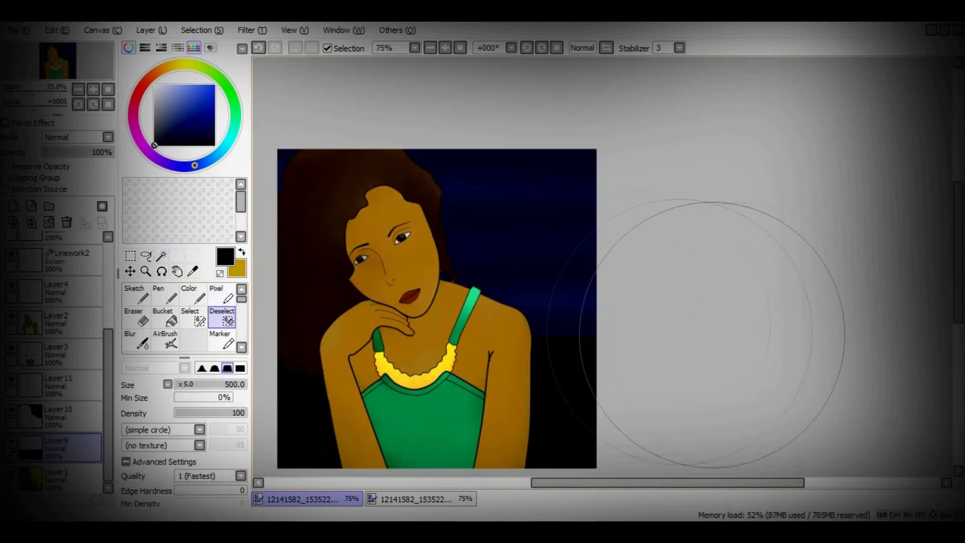
# - Fill a tall rectangular selection at the picture's right edge with black on Layer9 as a building, and move Layer9 above Layer10
pyautogui.scroll(3, 711, 356)
pyautogui.press('m')
pyautogui.moveTo(654, 403); pyautogui.dragTo(546, 205)
pyautogui.press('p')
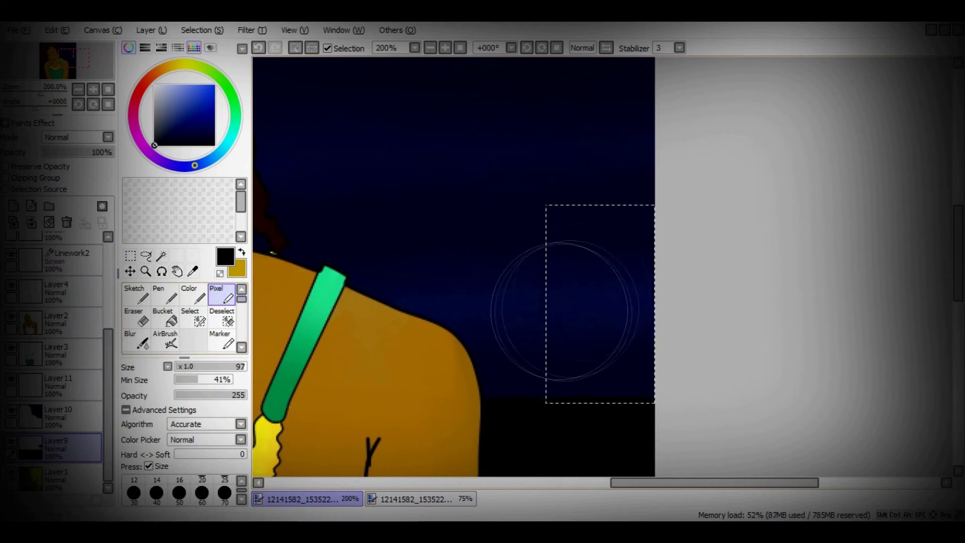
pyautogui.click(70, 416)
pyautogui.moveTo(70, 416); pyautogui.dragTo(70, 447)
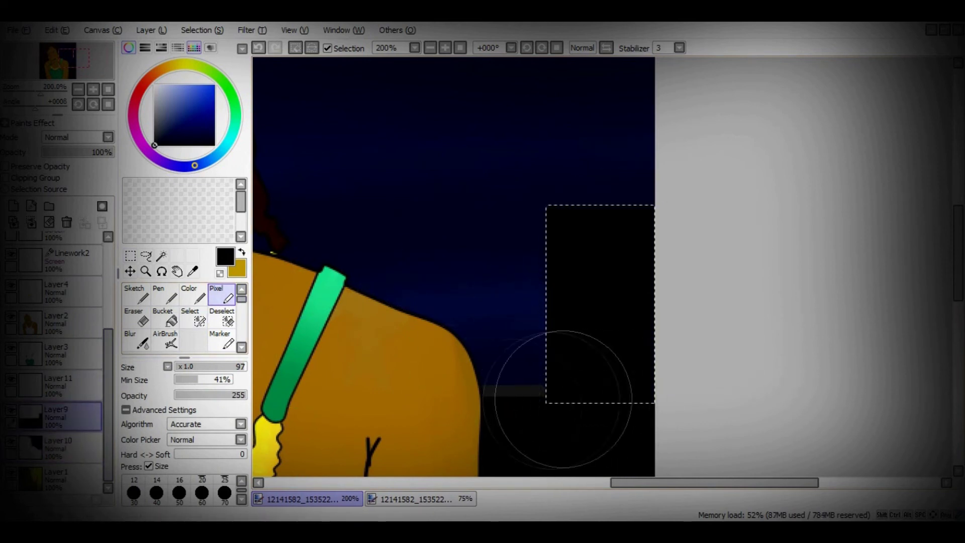
# - Add three more black buildings of different heights on Layer9 between the right-edge building and the face, filling rectangular selections
pyautogui.click(71, 416)
pyautogui.press('m')
pyautogui.moveTo(436, 253); pyautogui.dragTo(529, 414)
pyautogui.press('p')
pyautogui.press('m')
pyautogui.moveTo(302, 165); pyautogui.dragTo(420, 477)
pyautogui.press('p')
pyautogui.hscroll(-5, 576, 412)
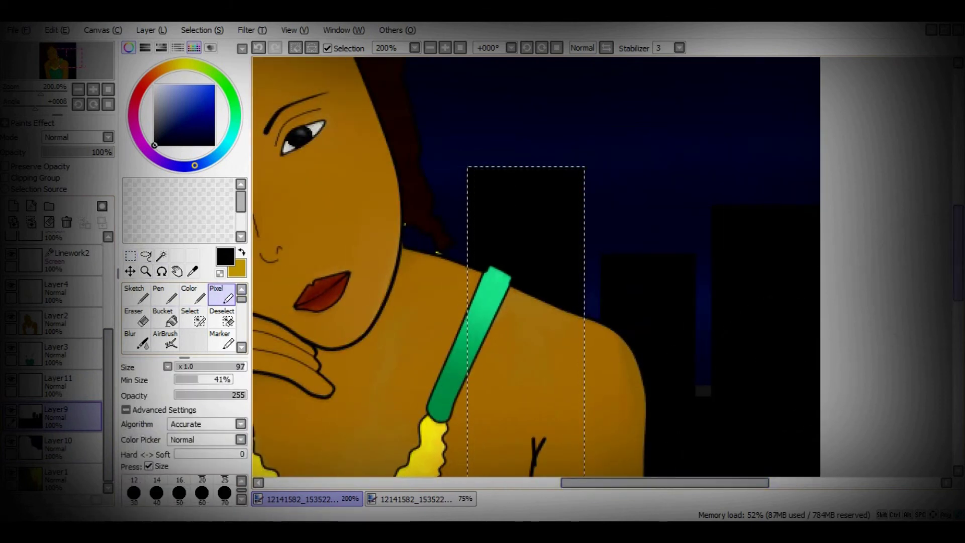
pyautogui.scroll(2, 576, 412)
pyautogui.press('m')
pyautogui.moveTo(360, 256); pyautogui.dragTo(455, 463)
pyautogui.press('p')
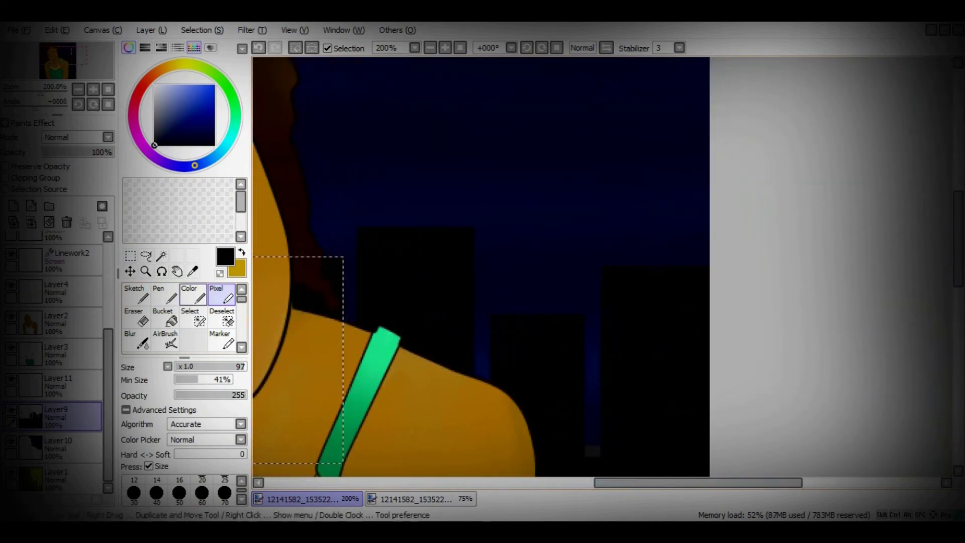
# - Fill a small rectangular window with dark yellow on Layer11 in the rightmost building, and set the layer to Screen mode
pyautogui.press('m')
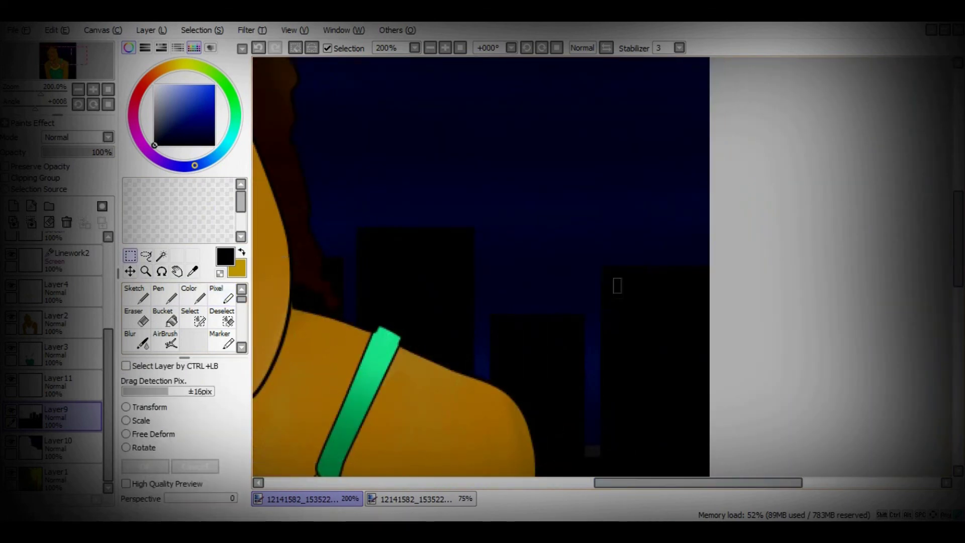
pyautogui.press('x')
pyautogui.click(55, 384)
pyautogui.press('p')
pyautogui.click(628, 299)
pyautogui.click(75, 136)
pyautogui.click(61, 160)
pyautogui.click(75, 136)
pyautogui.click(60, 169)
# - Add two more yellow windows to the rightmost building and one to the shorter building beside it on Layer11
pyautogui.press('m')
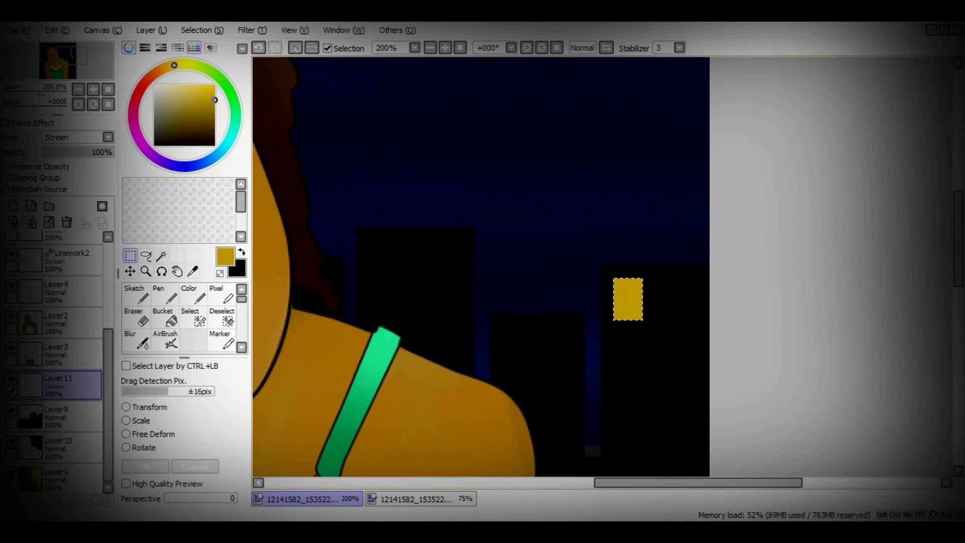
pyautogui.press('p')
pyautogui.click(673, 300)
pyautogui.press('m')
pyautogui.press('p')
pyautogui.click(629, 417)
pyautogui.press('m')
pyautogui.moveTo(541, 322); pyautogui.dragTo(573, 372)
pyautogui.press('p')
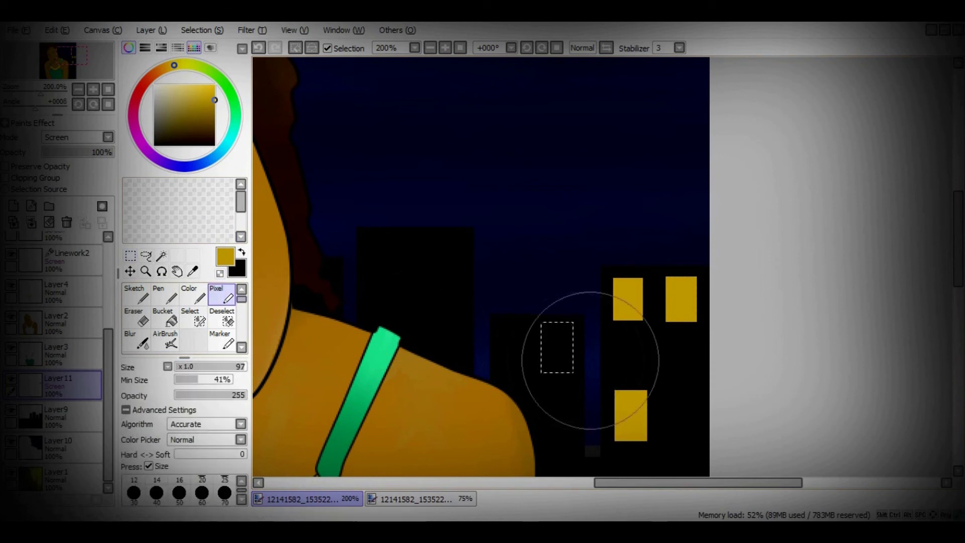
pyautogui.click(591, 361)
# - Add three yellow windows to the tall building above the shoulder and one beside the cheek on Layer11
pyautogui.press('m')
pyautogui.moveTo(387, 266); pyautogui.dragTo(396, 285)
pyautogui.press('p')
pyautogui.click(381, 261)
pyautogui.press('m')
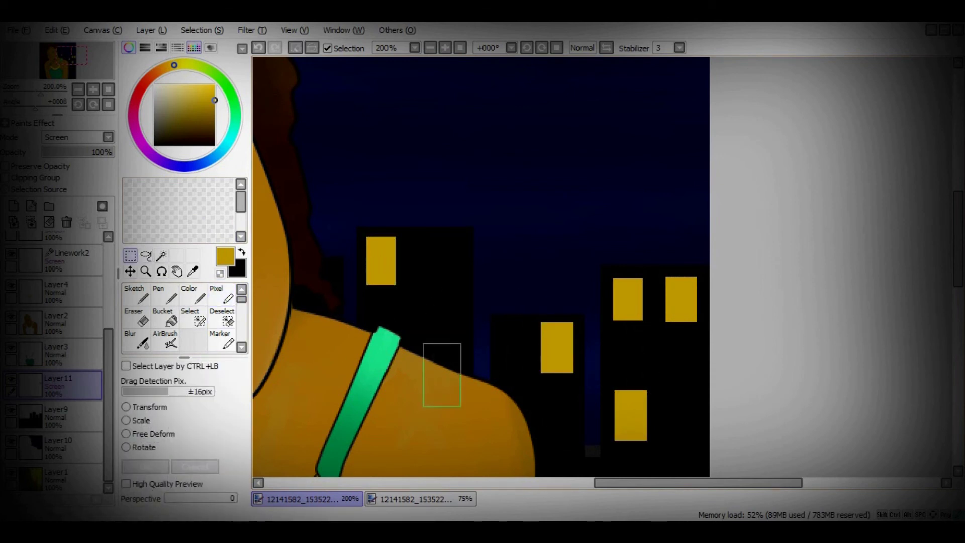
pyautogui.press('p')
pyautogui.click(442, 358)
pyautogui.press('m')
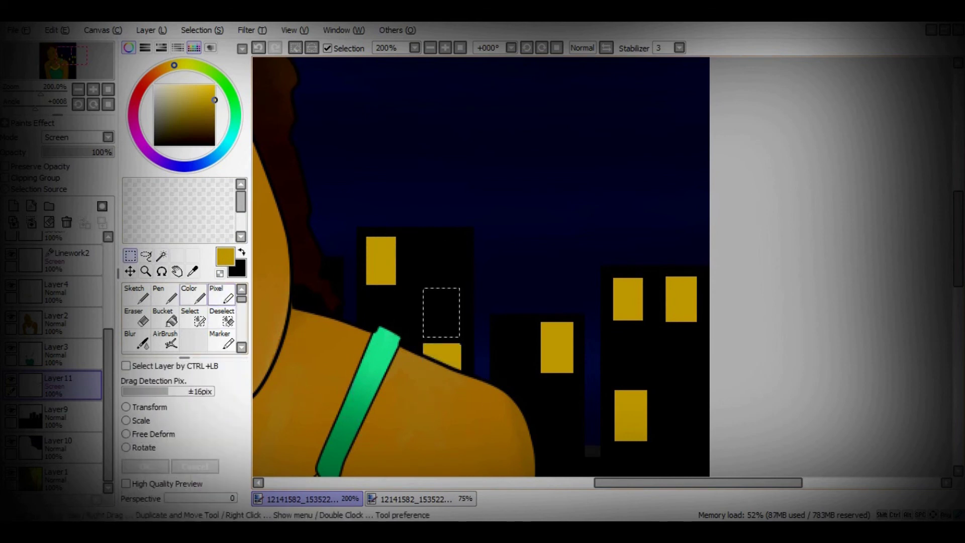
pyautogui.press('p')
pyautogui.click(441, 311)
pyautogui.press('m')
# - Try the Blur brush at size 76 and density 50 over the windows, and lower Layer11's opacity to 21%
pyautogui.press('b')
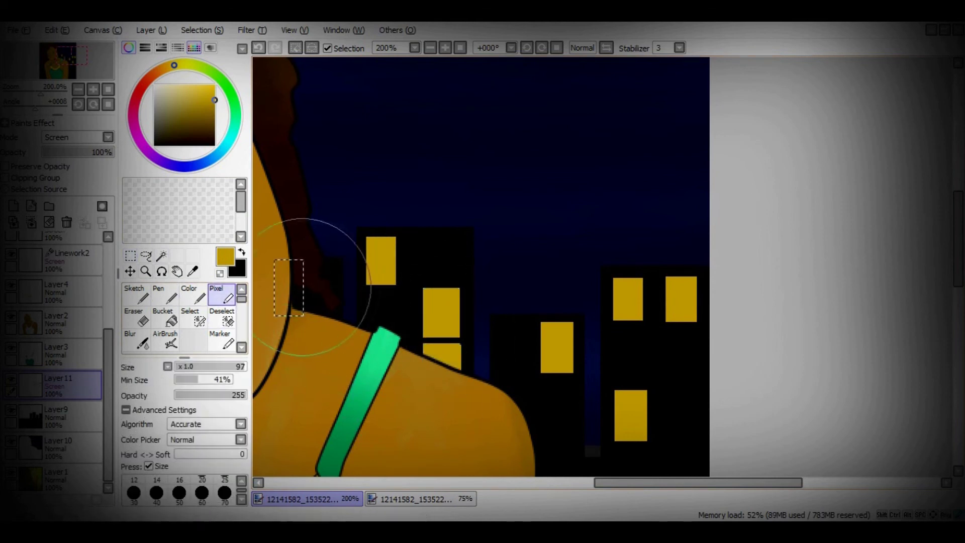
pyautogui.scroll(-2, 313, 301)
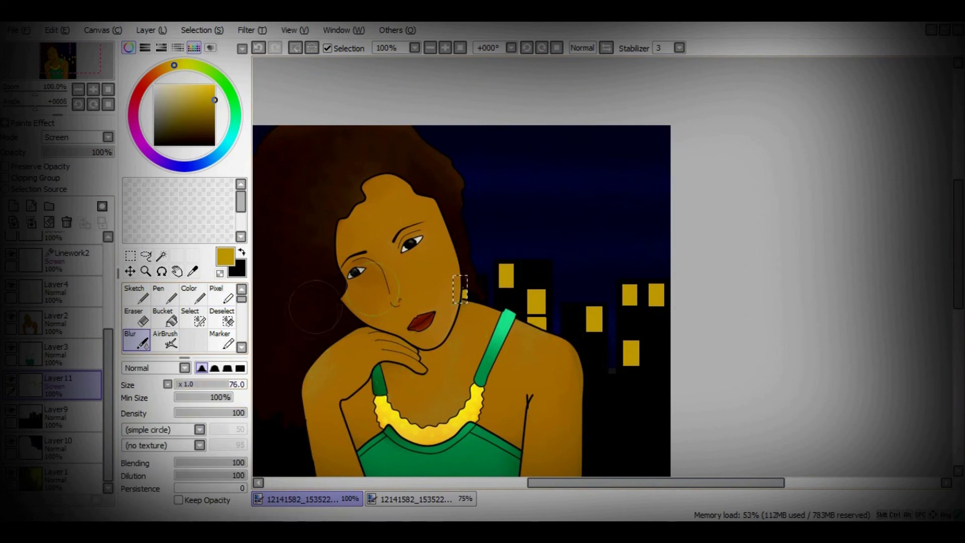
pyautogui.moveTo(236, 413); pyautogui.dragTo(197, 413)
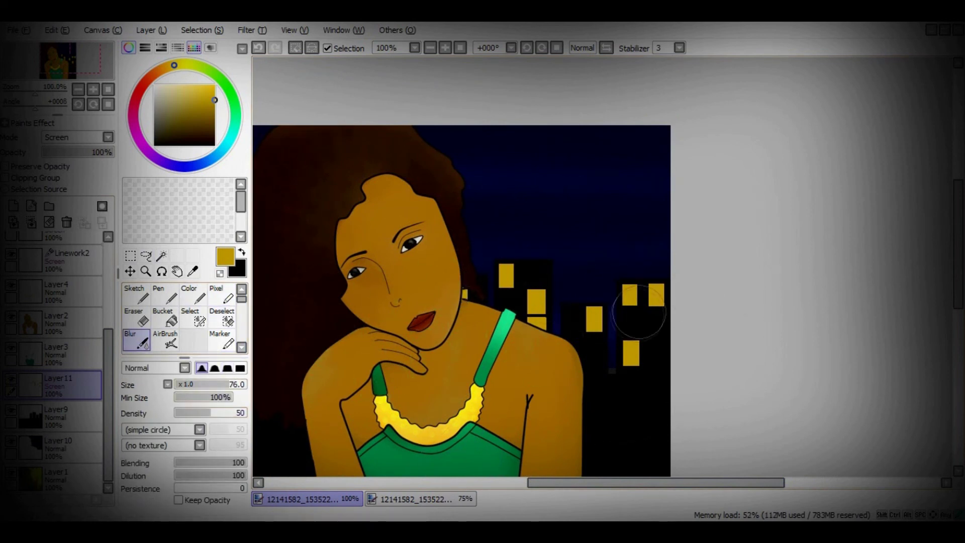
pyautogui.moveTo(114, 152); pyautogui.dragTo(63, 152)
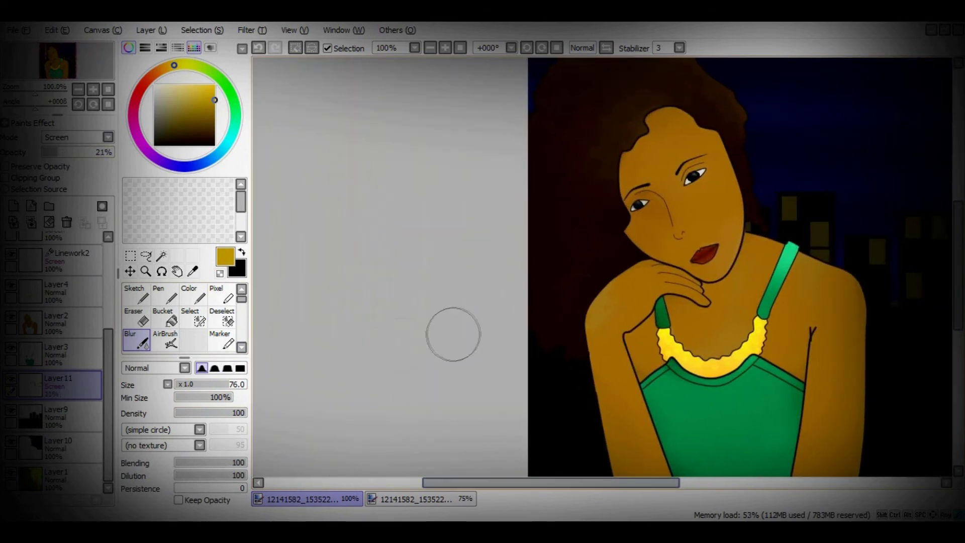
pyautogui.hscroll(2, 387, 345)
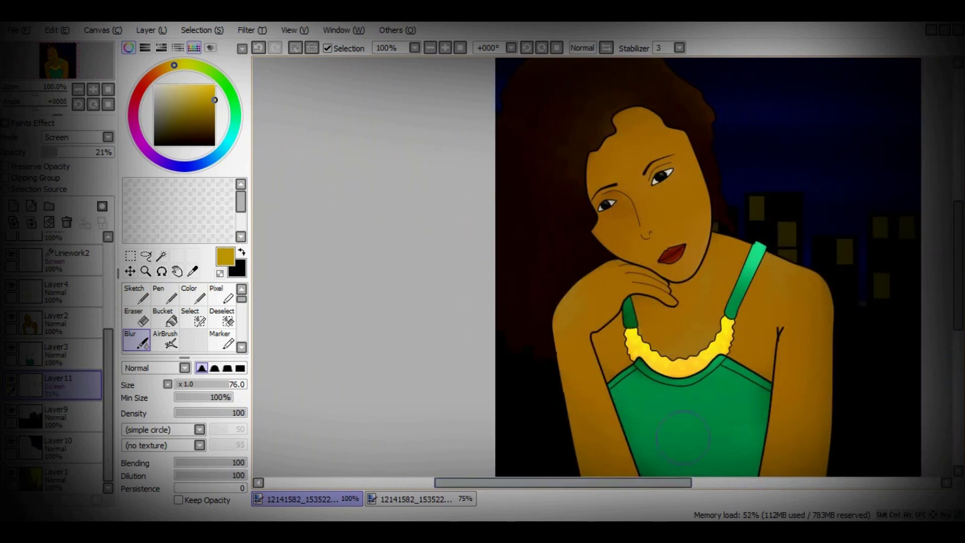
# - Export the finished drawing as a flat image and open it in paint.net for final adjustments
pyautogui.hotkey('alt', 'f')
pyautogui.press('Return')
pyautogui.press('Return')
pyautogui.press('Escape')
pyautogui.press('Down')
pyautogui.press('Down')
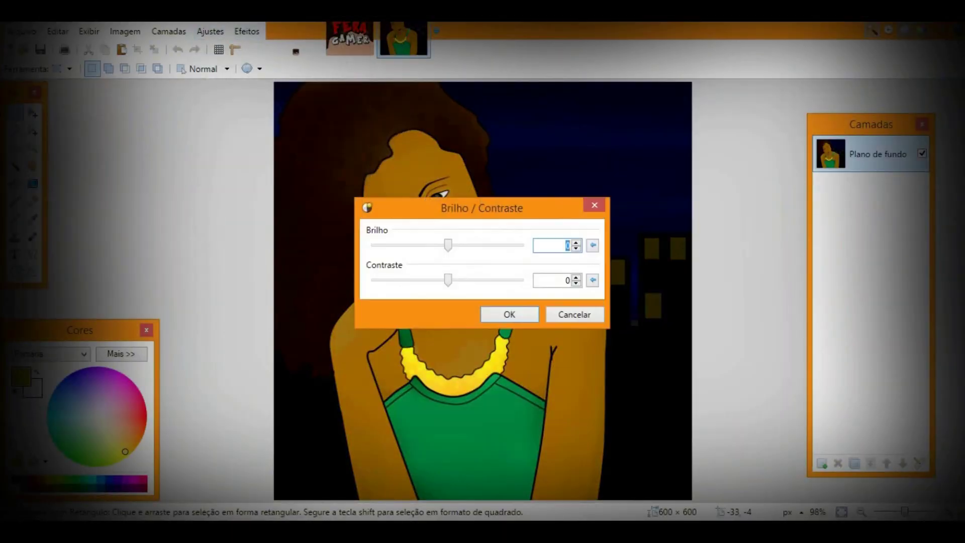
# - Try the Brightness / Contrast and Curves adjustments on the flattened drawing
pyautogui.write('10')
pyautogui.press('Escape')
pyautogui.hotkey('alt', 'j')
pyautogui.press('Return')
pyautogui.press('Escape')
pyautogui.hotkey('alt', 'j')
pyautogui.press('Up')
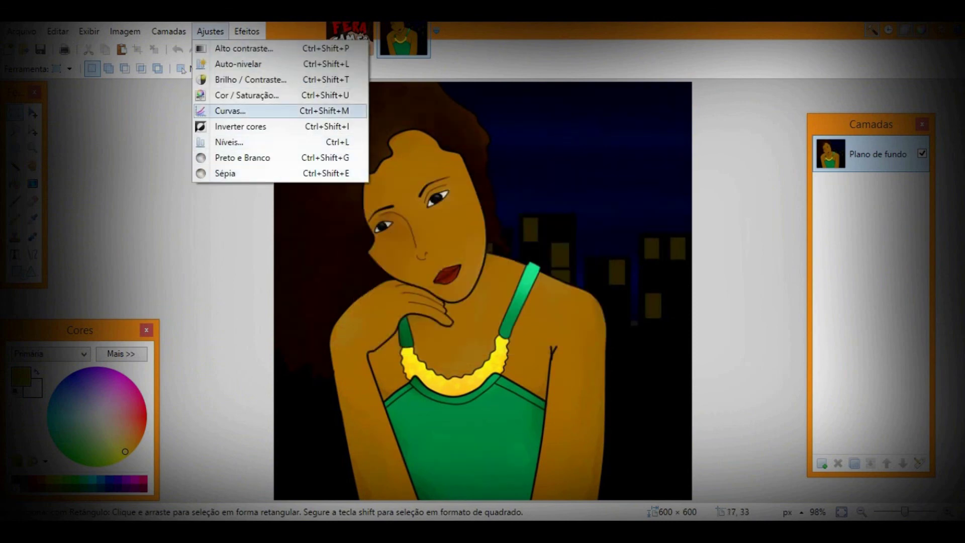
pyautogui.press('Return')
pyautogui.moveTo(212, 225)
pyautogui.mouseDown()
pyautogui.moveTo(258, 188)
pyautogui.moveTo(86, 264)
pyautogui.moveTo(90, 332)
pyautogui.moveTo(285, 333)
pyautogui.moveTo(136, 296)
pyautogui.moveTo(201, 211)
pyautogui.moveTo(202, 233)
pyautogui.mouseUp()
pyautogui.press('Escape')
# - Try a Vignette effect centred at -0.02 horizontally and 0.00 vertically, with a radius slightly above 0.50
pyautogui.hotkey('alt', 'f')
pyautogui.press('Down')
pyautogui.press('Down')
pyautogui.press('Right')
pyautogui.press('Up')
pyautogui.press('Return')
pyautogui.click(392, 226)
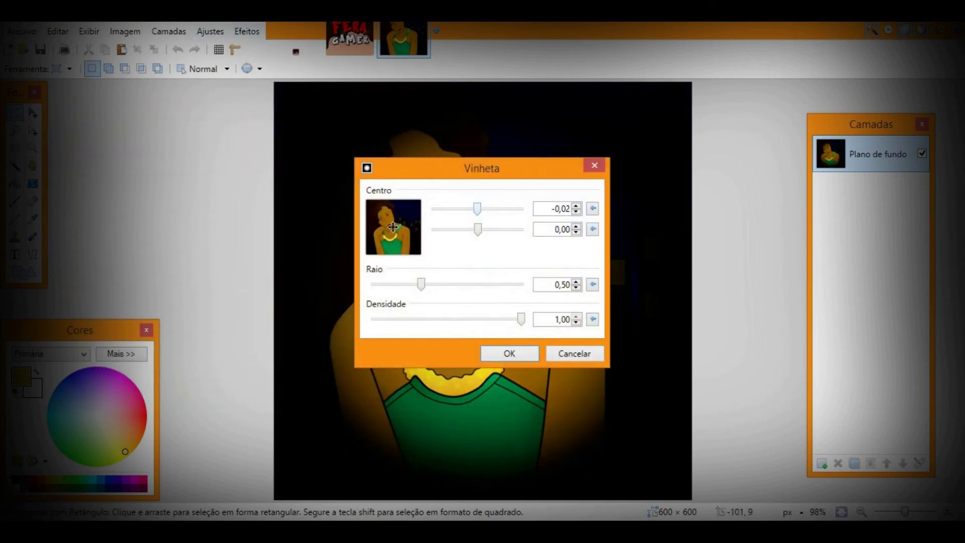
pyautogui.moveTo(421, 285); pyautogui.dragTo(431, 284)
pyautogui.press('Escape')
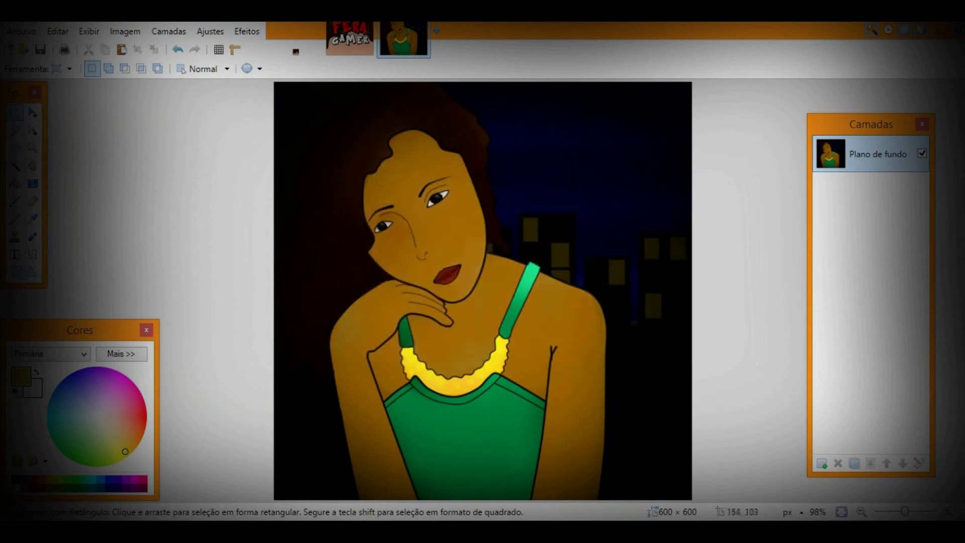
# - Try the Vignette effect again with a larger radius and a slightly reduced density
pyautogui.click(247, 31)
pyautogui.press('Escape')
pyautogui.click(247, 31)
pyautogui.click(263, 129)
pyautogui.click(402, 193)
pyautogui.moveTo(431, 285)
pyautogui.mouseDown()
pyautogui.moveTo(451, 284)
pyautogui.moveTo(416, 285)
pyautogui.mouseUp()
pyautogui.moveTo(502, 319); pyautogui.dragTo(493, 318)
pyautogui.moveTo(416, 284); pyautogui.dragTo(442, 284)
pyautogui.click(509, 353)
# - Try the relief effect on the image at an angle of 12.09, moving its dialog clear of the drawing
pyautogui.click(247, 31)
pyautogui.click(433, 133)
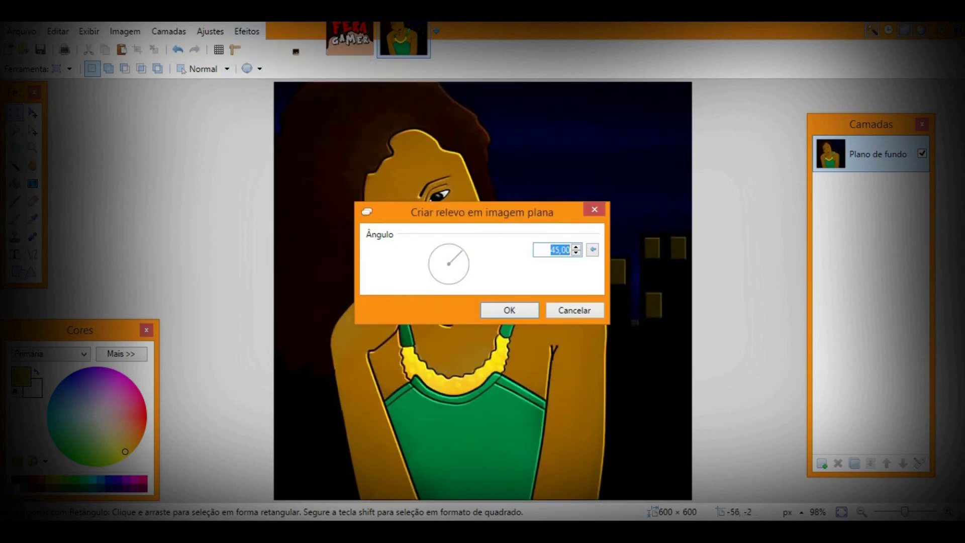
pyautogui.moveTo(452, 212); pyautogui.dragTo(143, 162)
pyautogui.moveTo(150, 200); pyautogui.dragTo(156, 209)
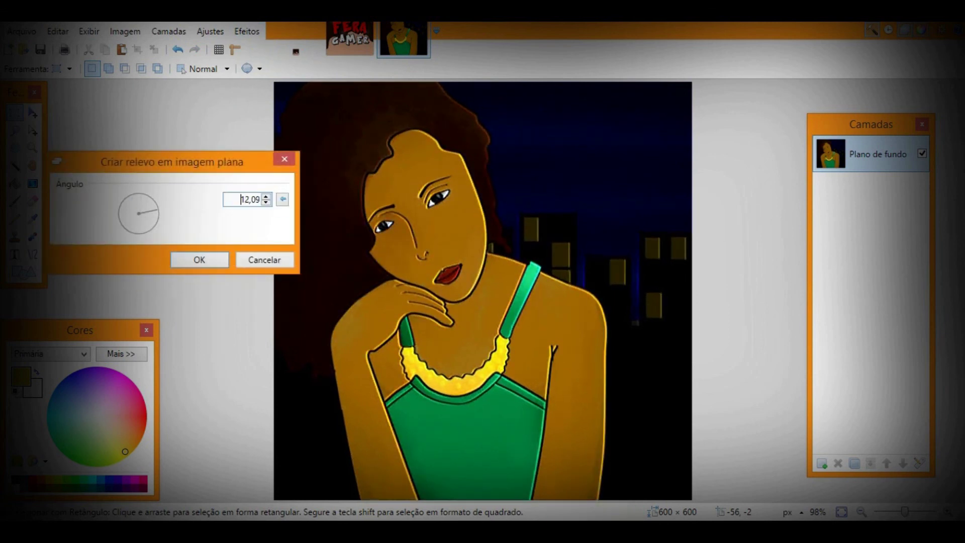
pyautogui.click(182, 259)
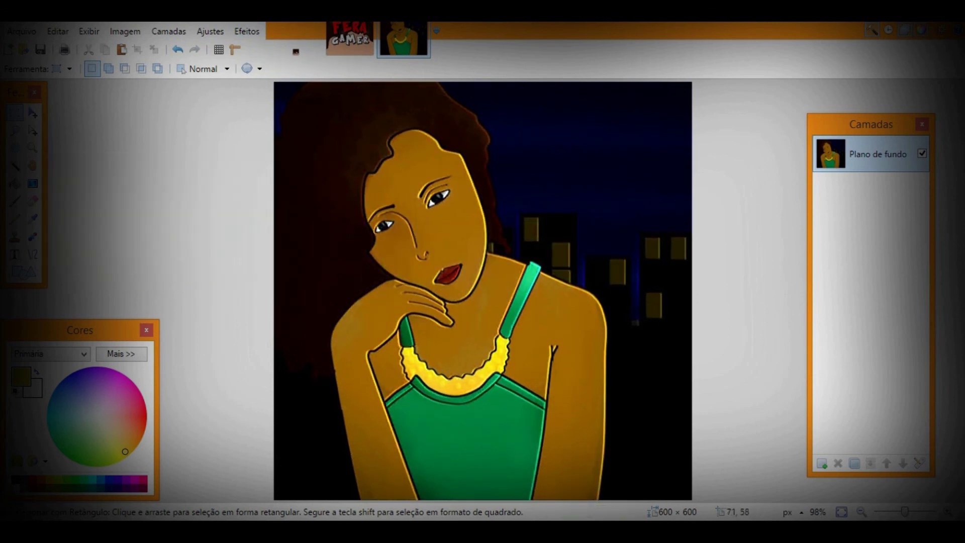
# - Try sharpening the image with an amount of 1
pyautogui.click(247, 30)
pyautogui.moveTo(258, 131)
pyautogui.click(502, 131)
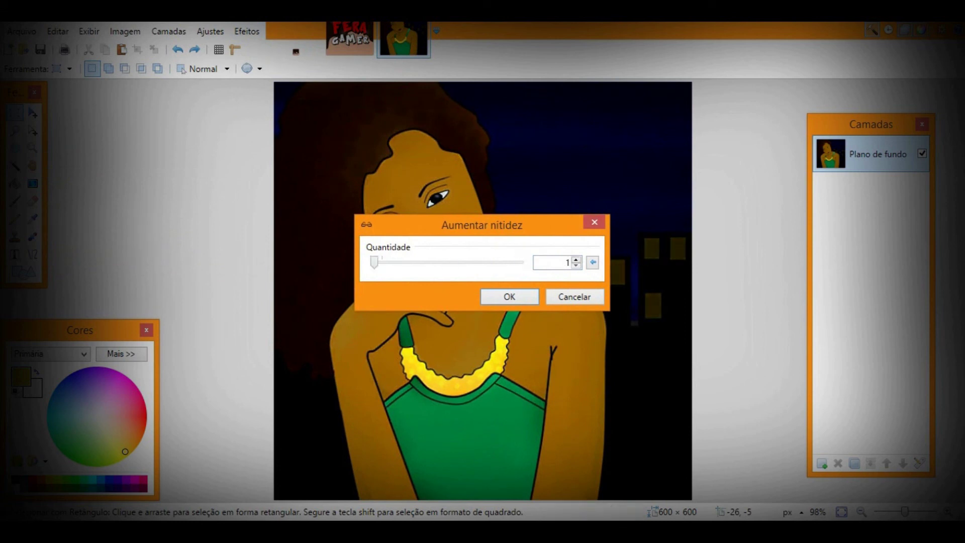
pyautogui.press('Return')
# - Try the Glow effect with radius 1, brightness -69 and contrast -36, and lower the contrast to -54
pyautogui.click(247, 31)
pyautogui.moveTo(259, 129)
pyautogui.click(492, 162)
pyautogui.write('2')
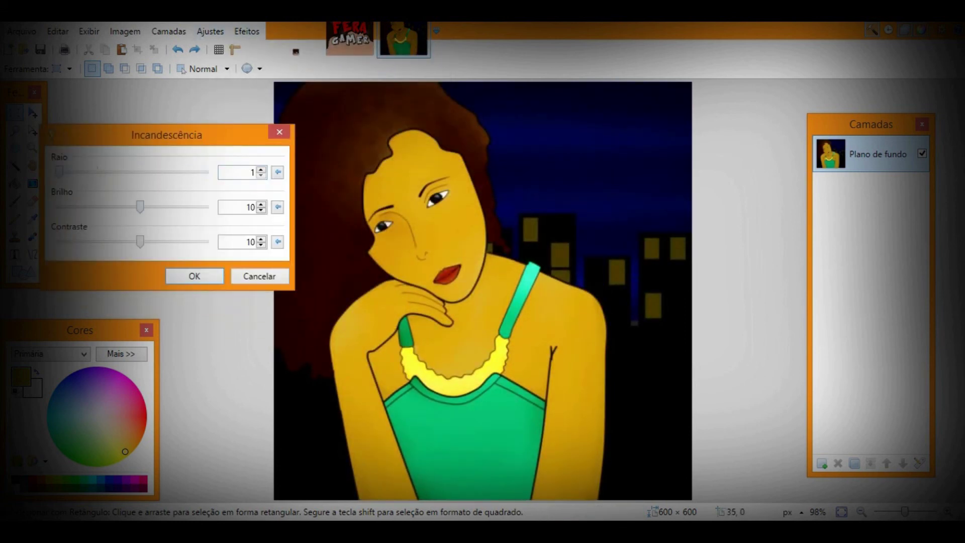
pyautogui.write('-69')
pyautogui.press('Tab')
pyautogui.write('-36')
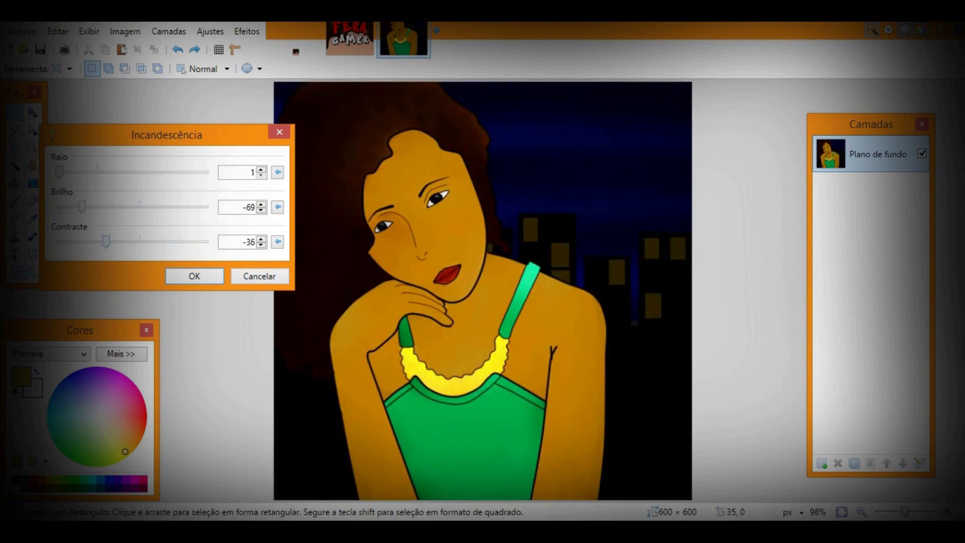
pyautogui.press('BackSpace')
pyautogui.press('BackSpace')
pyautogui.write('54')
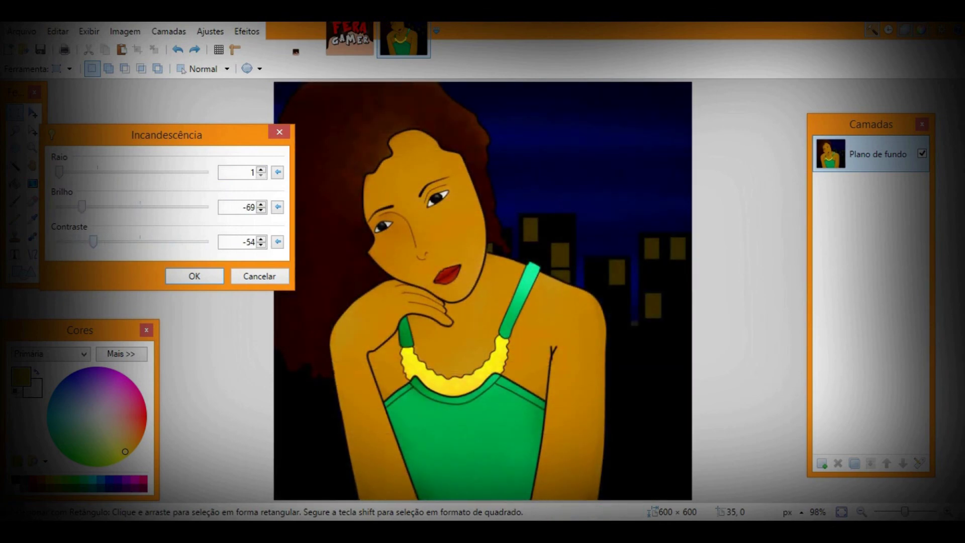
pyautogui.click(259, 276)
# - Start a new Glow effect on the image with radius 3, brightness -29 and contrast -28
pyautogui.click(247, 31)
pyautogui.moveTo(269, 129)
pyautogui.click(507, 164)
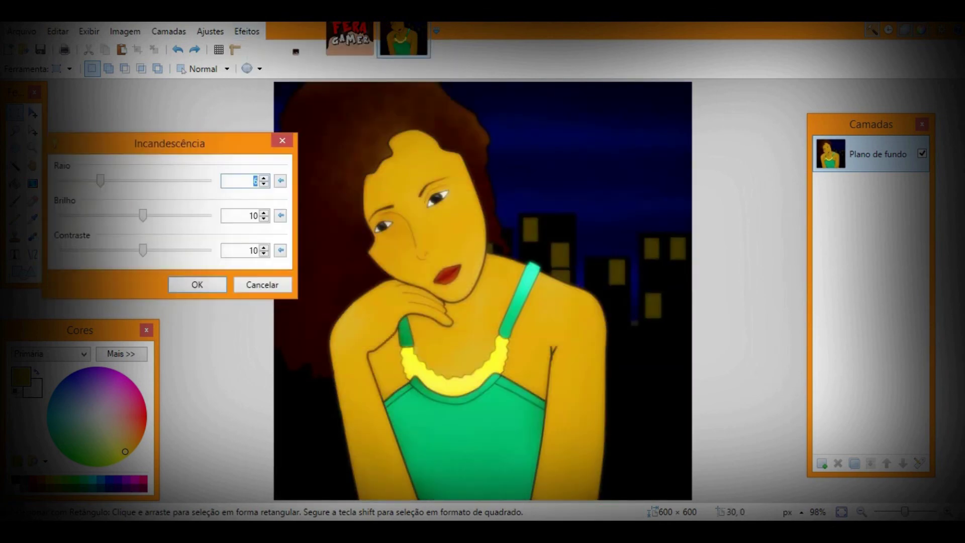
pyautogui.write('3')
pyautogui.press('Tab')
pyautogui.write('-29')
pyautogui.press('Tab')
pyautogui.write('-28')
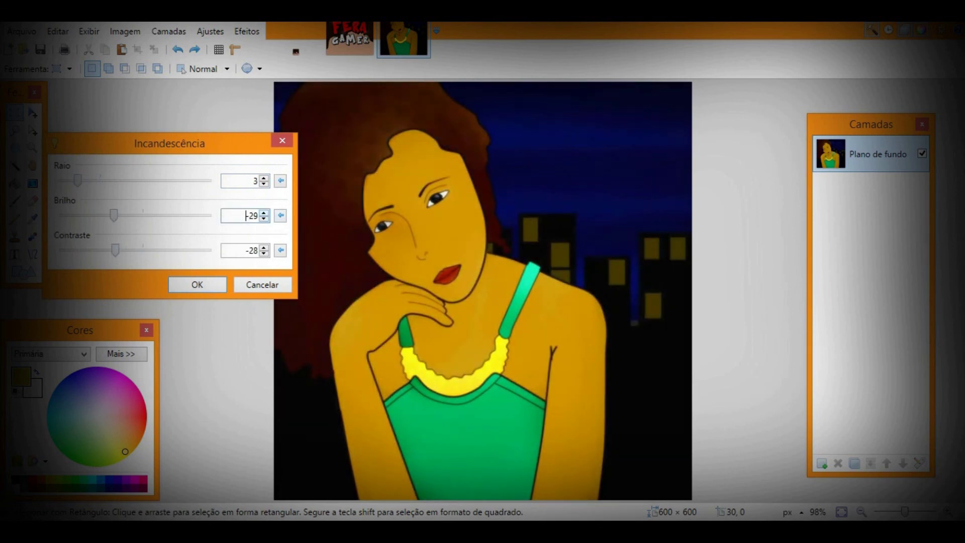
# - Try the glow with brightness -64 and contrast -61, and with brightness -83 and contrast -85
pyautogui.write('-64')
pyautogui.press('Tab')
pyautogui.write('-61')
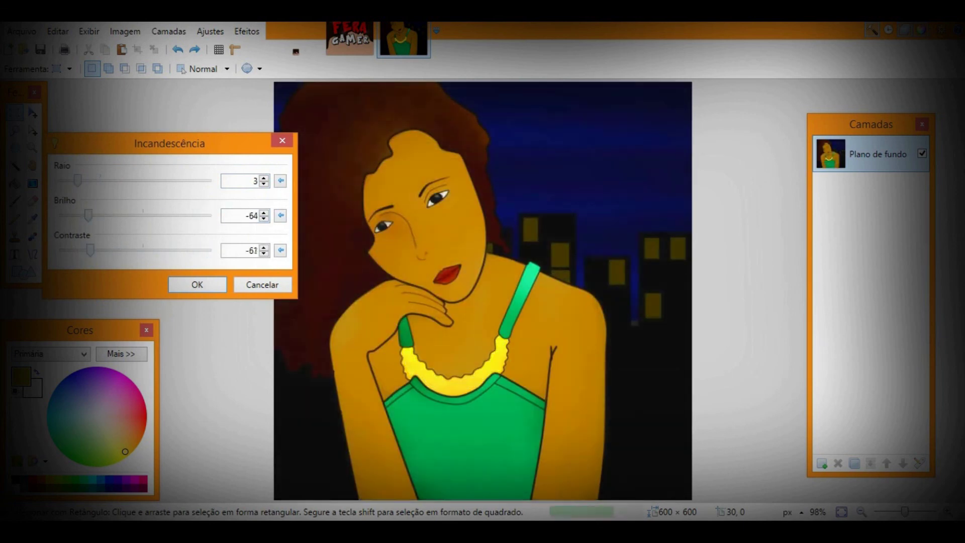
pyautogui.hotkey('shift', 'Tab')
pyautogui.write('-86')
pyautogui.press('Tab')
pyautogui.write('-85')
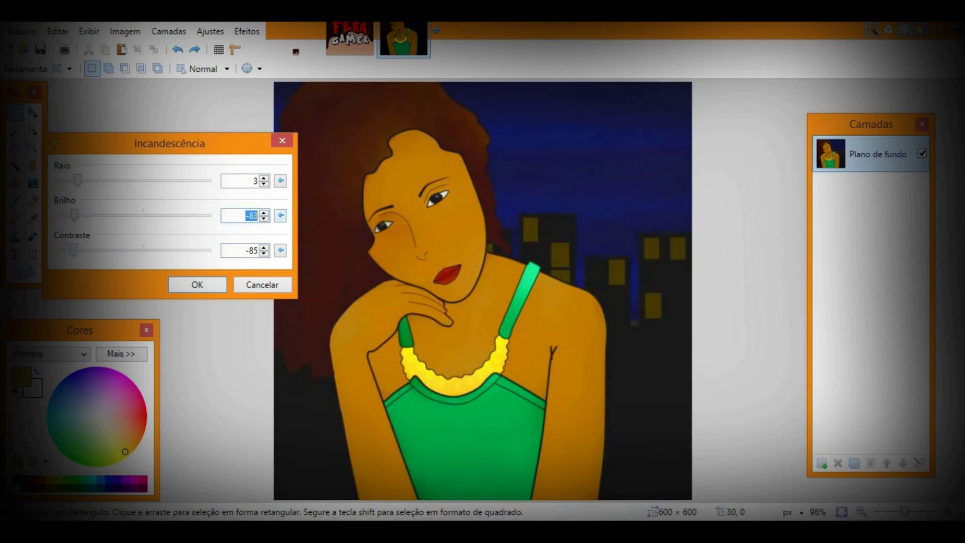
# - Set the glow's brightness and contrast both to -77 and apply the effect
pyautogui.press('Up')
pyautogui.press('Up')
pyautogui.press('Up')
pyautogui.press('Up')
pyautogui.press('Up')
pyautogui.press('Up')
pyautogui.press('Up')
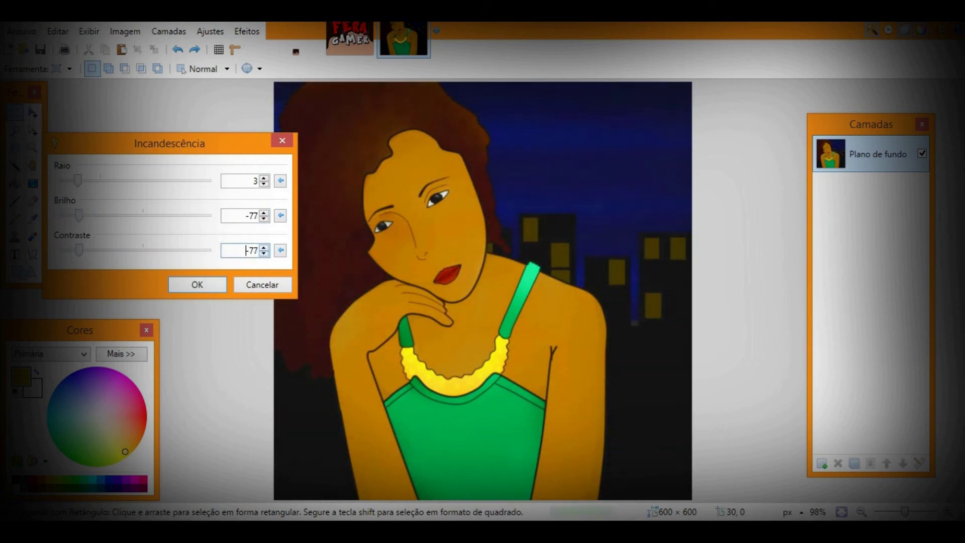
pyautogui.press('Return')
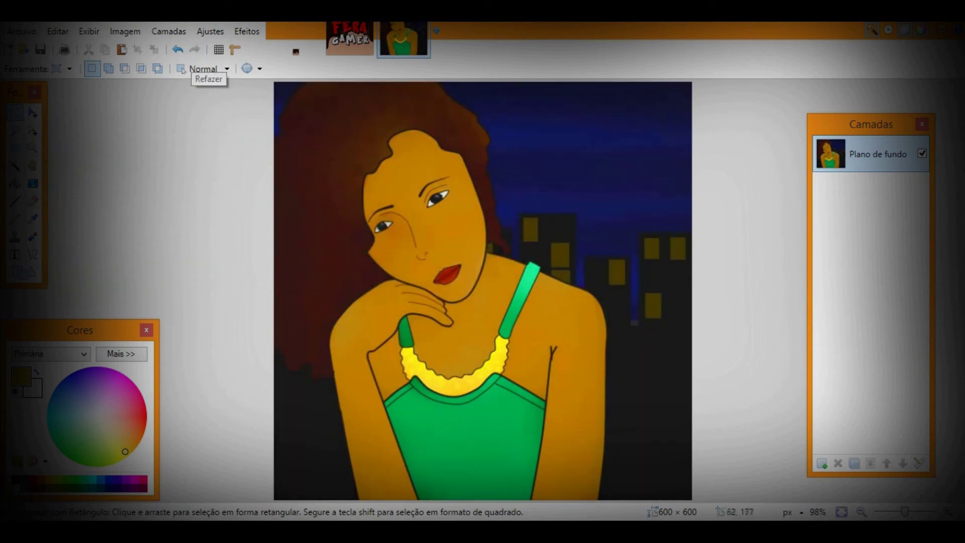
# - Save the finished image as a PNG in the Desenho folder under a new name beginning with "Namo"
pyautogui.hotkey('alt', 'a')
pyautogui.hotkey('ctrl', 'shift', 's')
pyautogui.press('Tab')
pyautogui.press('Down')
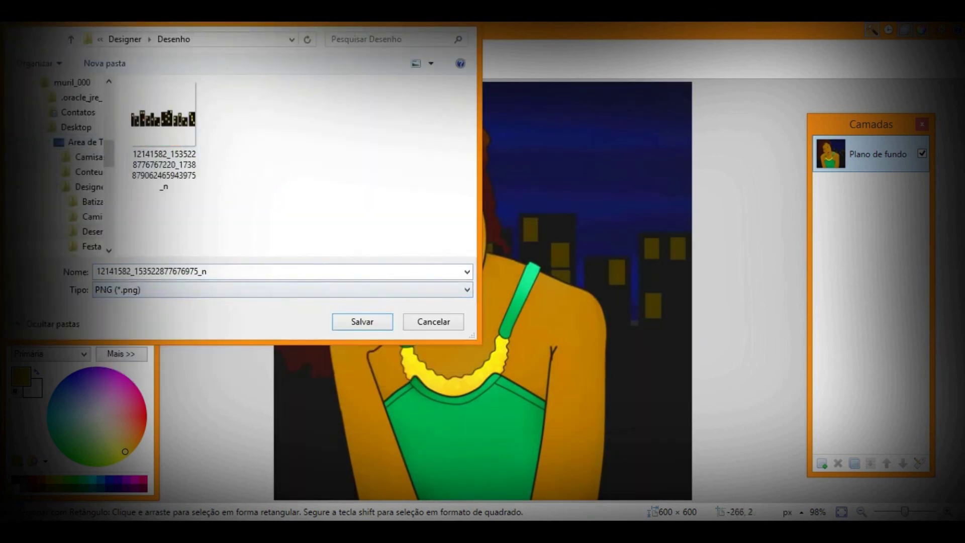
pyautogui.press('Return')
pyautogui.press('Escape')
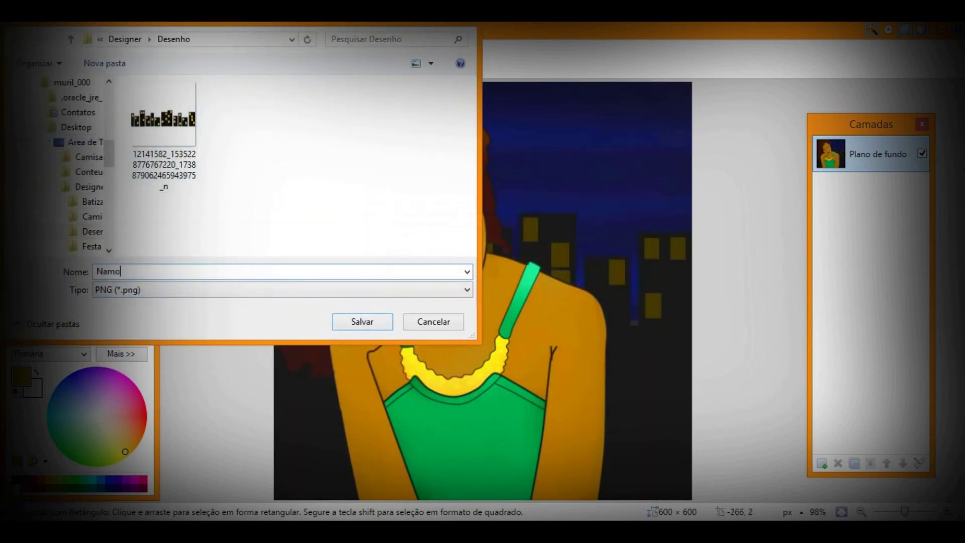
pyautogui.press('Return')
pyautogui.press('Return')
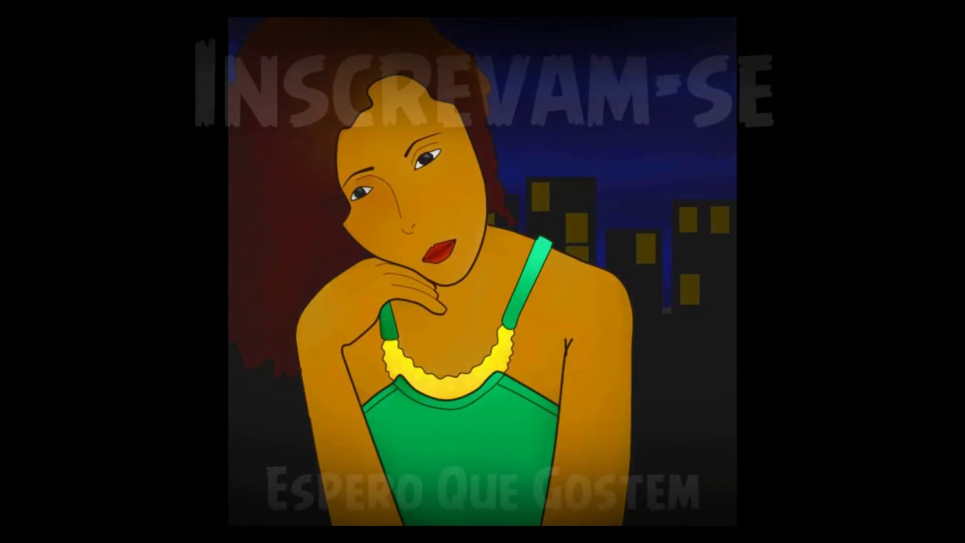